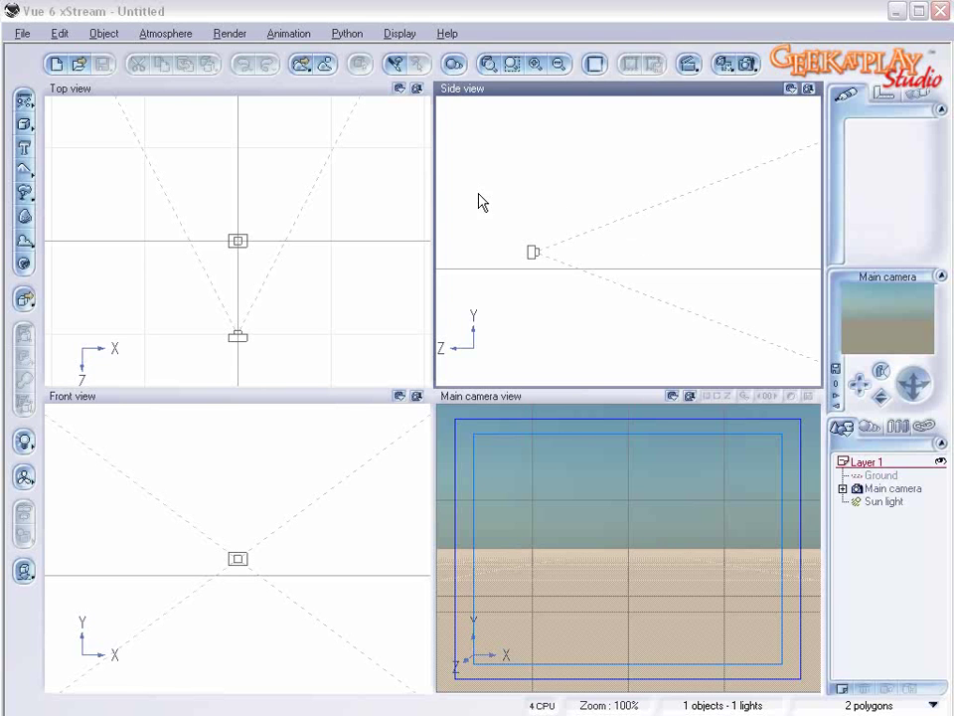
- Set the render aspect ratio to Widescreen (16:10) at 320x200, rendering to screen
{"action": "left_click", "coordinate": [744, 60]}
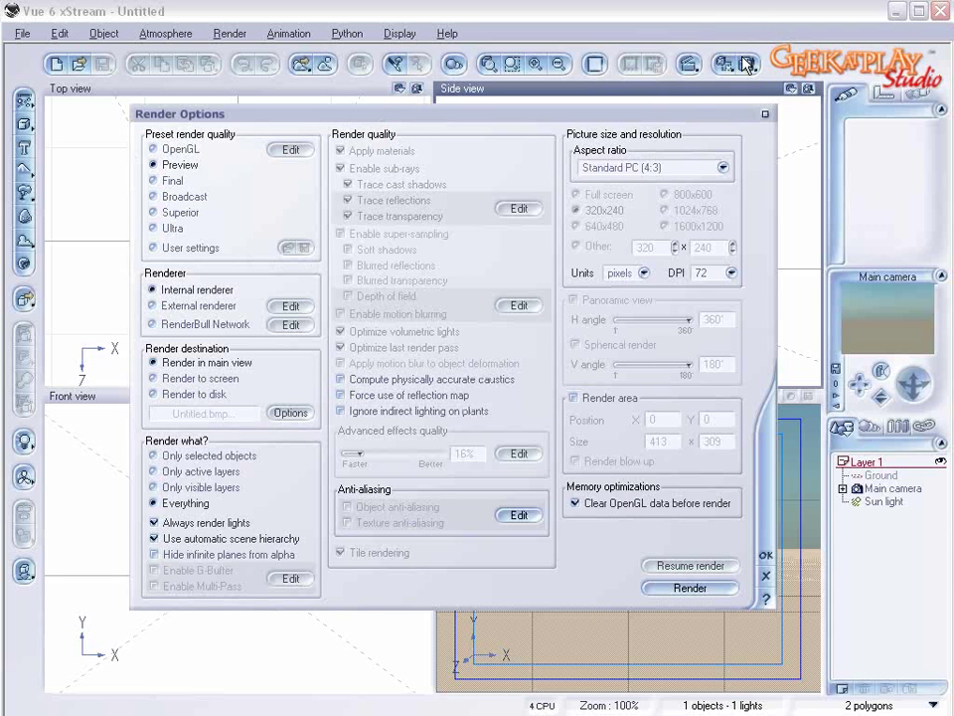
{"action": "left_click", "coordinate": [695, 167]}
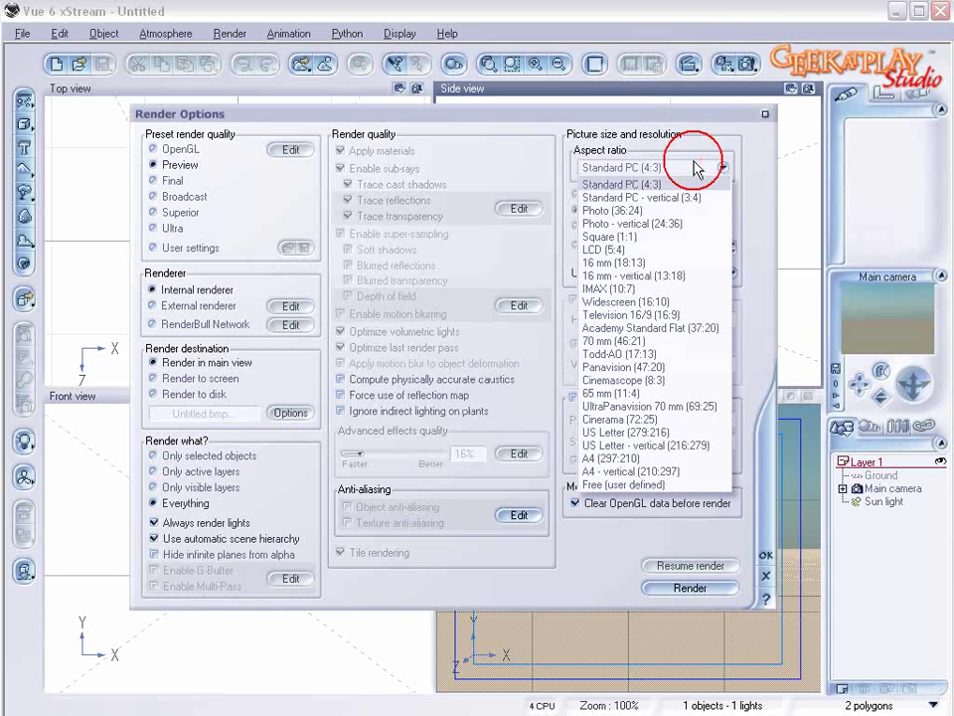
{"action": "left_click", "coordinate": [661, 311]}
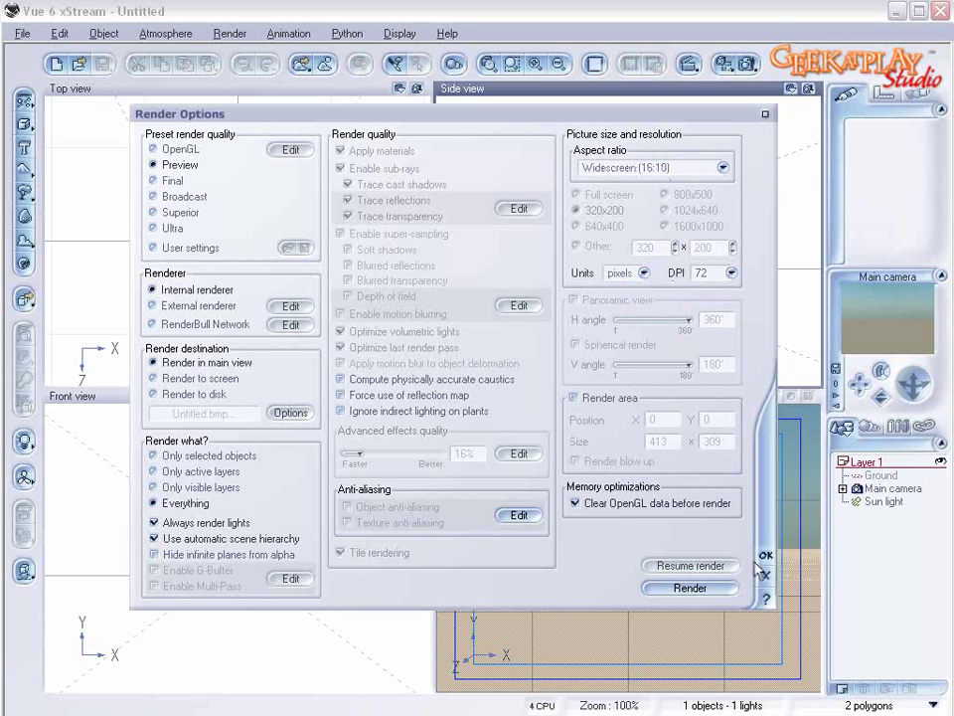
{"action": "left_click", "coordinate": [199, 378]}
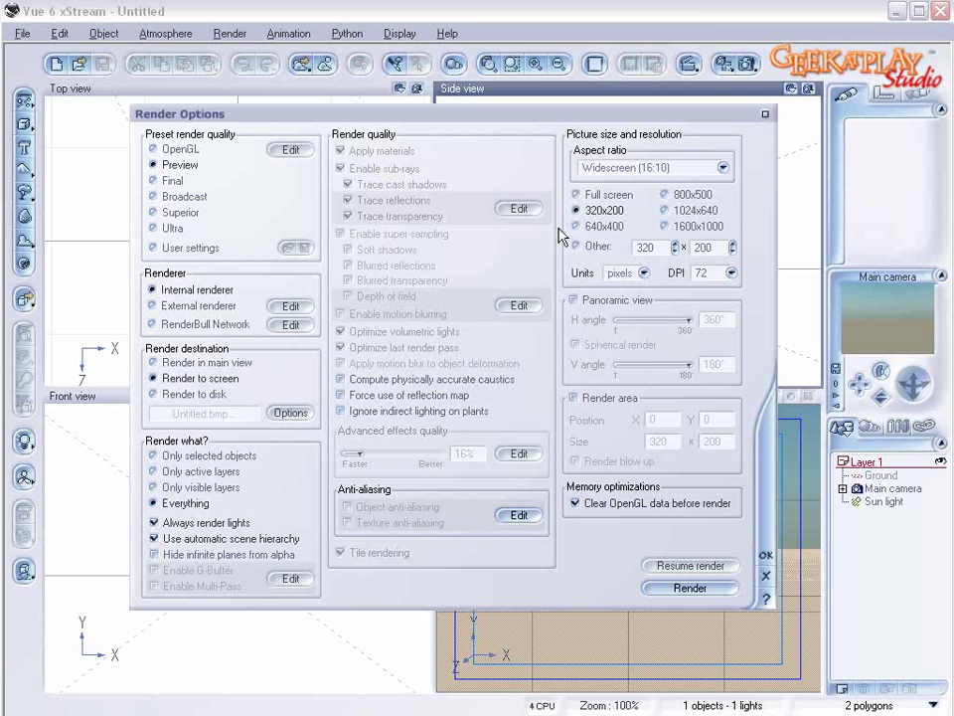
{"action": "left_click", "coordinate": [766, 554]}
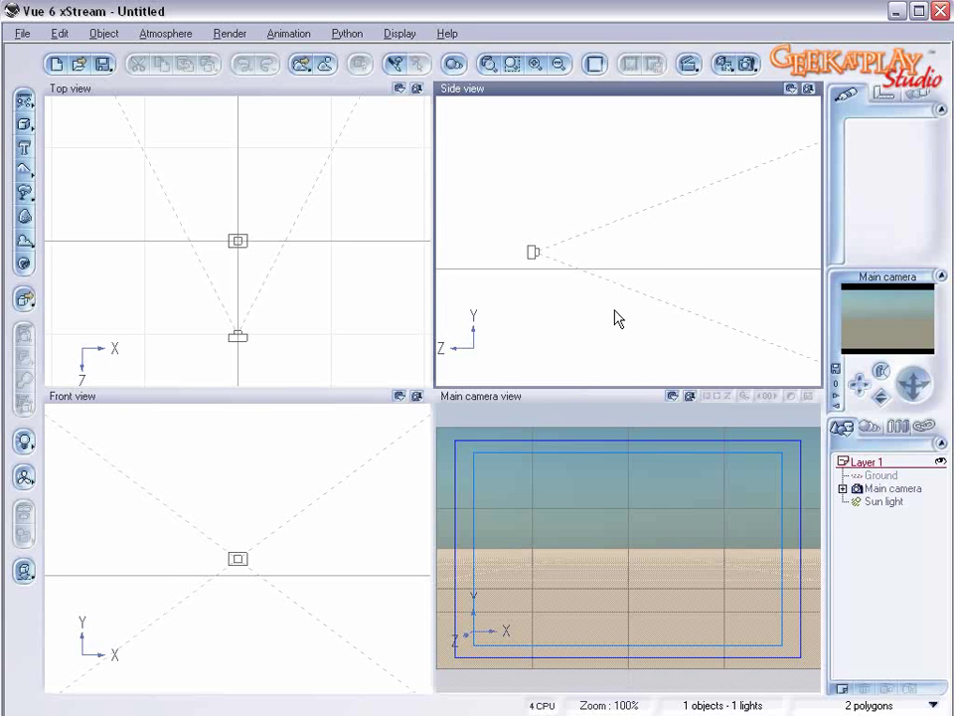
- Add a terrain, open it in the Terrain Editor, and reset it to a flat plane
{"action": "left_click", "coordinate": [25, 171]}
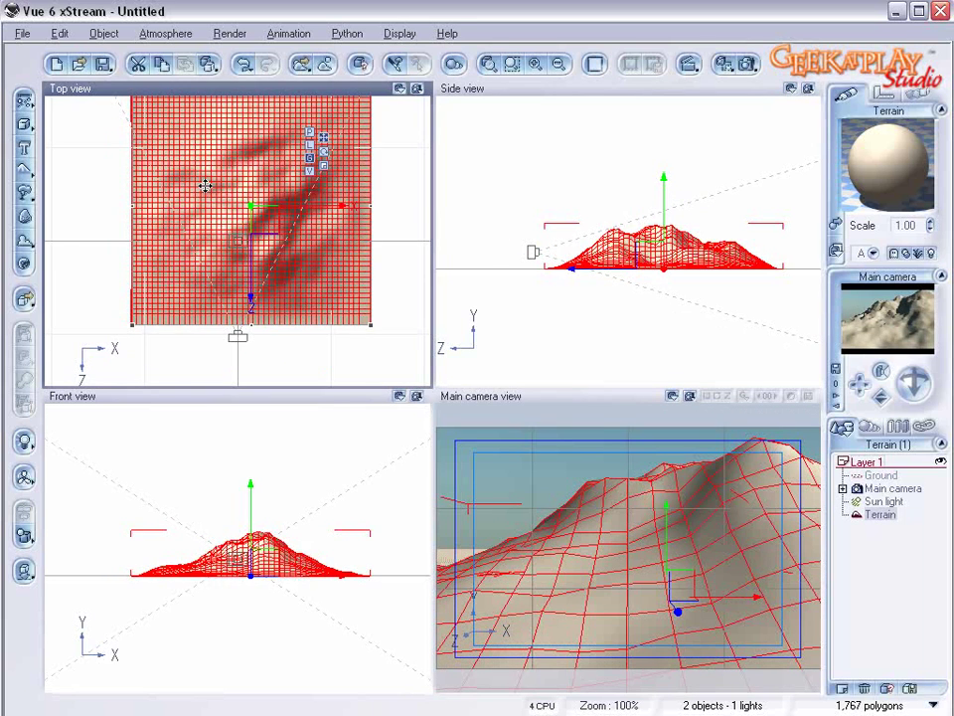
{"action": "scroll", "coordinate": [209, 192], "scroll_direction": "down", "scroll_amount": 5}
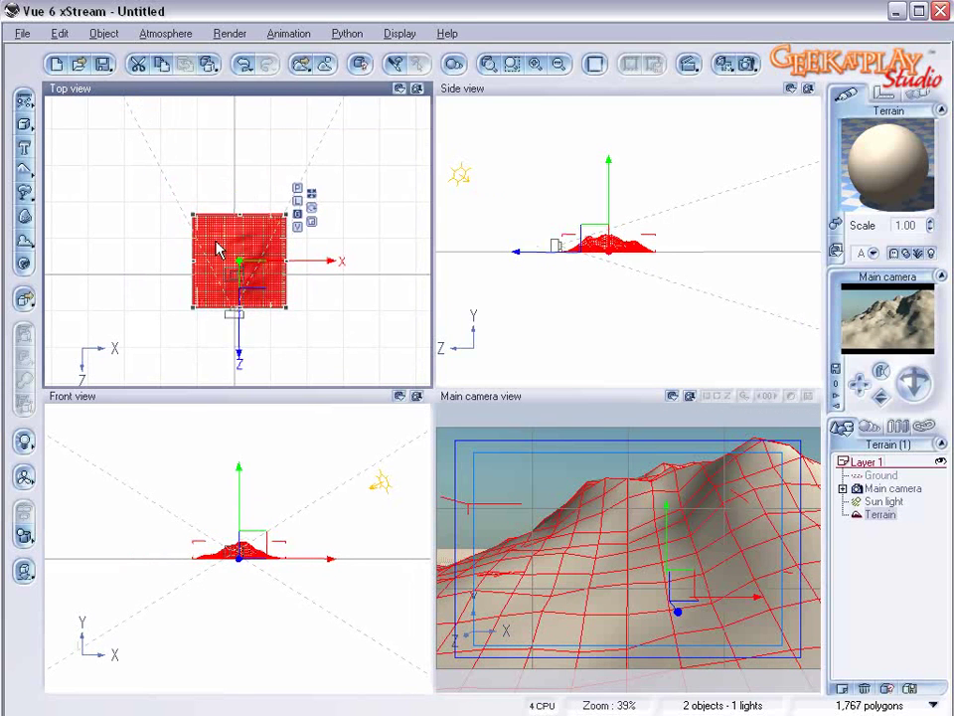
{"action": "right_click", "coordinate": [215, 243]}
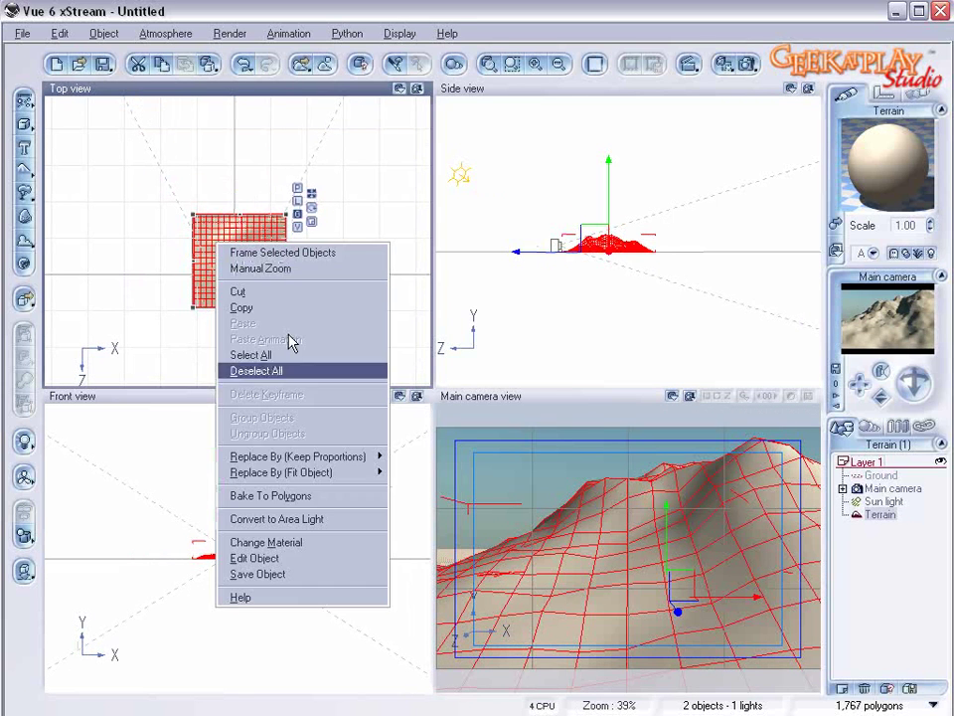
{"action": "left_click", "coordinate": [304, 559]}
{"action": "left_click_drag", "start_coordinate": [453, 289], "coordinate": [423, 328]}
{"action": "left_click", "coordinate": [91, 190]}
{"action": "mouse_move", "coordinate": [411, 286]}
{"action": "left_mouse_down"}
{"action": "mouse_move", "coordinate": [417, 249]}
{"action": "mouse_move", "coordinate": [427, 273]}
{"action": "left_mouse_up"}
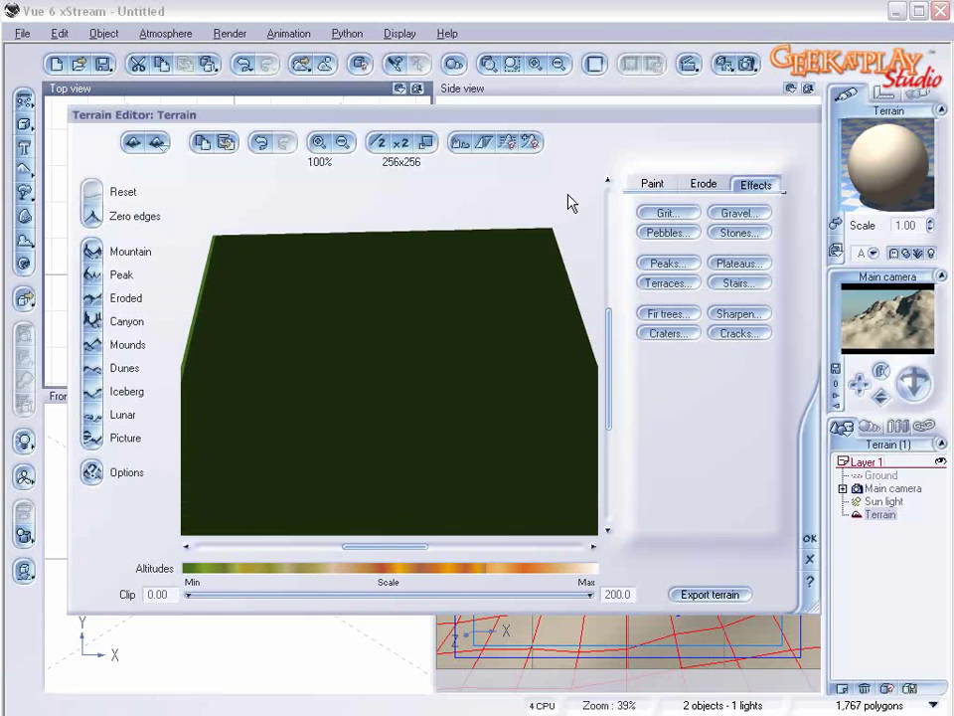
- Paint raised hills across the flat terrain with the Raise brush
{"action": "left_click", "coordinate": [646, 184]}
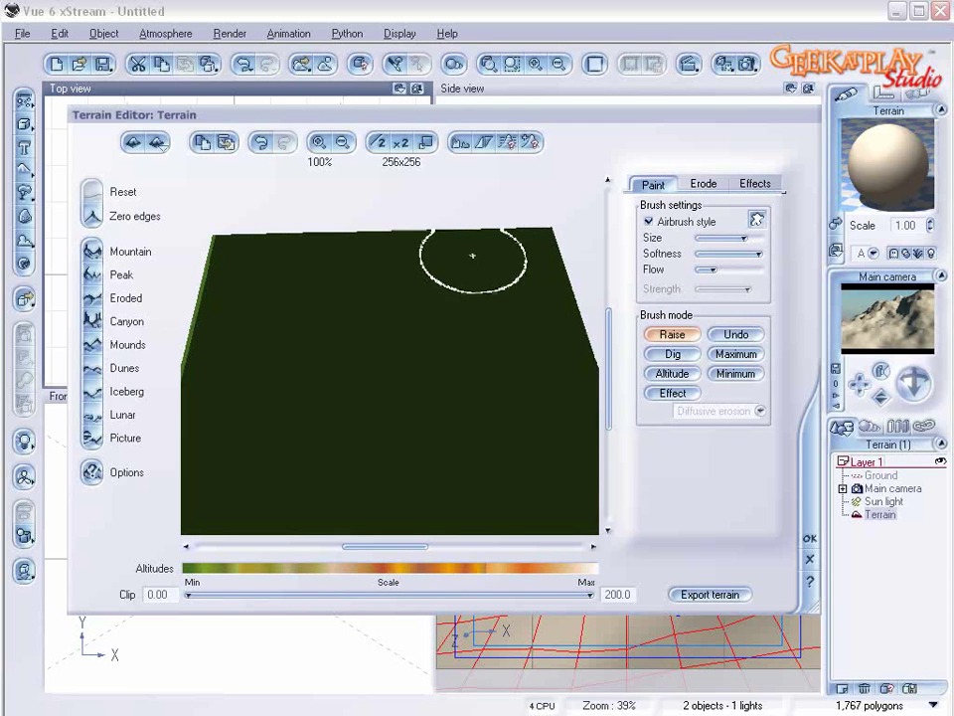
{"action": "mouse_move", "coordinate": [470, 257]}
{"action": "left_mouse_down"}
{"action": "mouse_move", "coordinate": [493, 277]}
{"action": "mouse_move", "coordinate": [486, 328]}
{"action": "mouse_move", "coordinate": [529, 354]}
{"action": "mouse_move", "coordinate": [501, 373]}
{"action": "mouse_move", "coordinate": [481, 420]}
{"action": "mouse_move", "coordinate": [512, 457]}
{"action": "mouse_move", "coordinate": [522, 363]}
{"action": "mouse_move", "coordinate": [472, 274]}
{"action": "mouse_move", "coordinate": [499, 249]}
{"action": "mouse_move", "coordinate": [473, 238]}
{"action": "mouse_move", "coordinate": [450, 259]}
{"action": "mouse_move", "coordinate": [495, 285]}
{"action": "mouse_move", "coordinate": [526, 284]}
{"action": "mouse_move", "coordinate": [546, 356]}
{"action": "mouse_move", "coordinate": [552, 482]}
{"action": "mouse_move", "coordinate": [271, 460]}
{"action": "mouse_move", "coordinate": [301, 456]}
{"action": "mouse_move", "coordinate": [298, 440]}
{"action": "mouse_move", "coordinate": [253, 427]}
{"action": "mouse_move", "coordinate": [218, 400]}
{"action": "mouse_move", "coordinate": [231, 380]}
{"action": "mouse_move", "coordinate": [294, 366]}
{"action": "mouse_move", "coordinate": [305, 331]}
{"action": "mouse_move", "coordinate": [248, 268]}
{"action": "left_mouse_up"}
{"action": "mouse_move", "coordinate": [319, 255]}
{"action": "left_mouse_down"}
{"action": "mouse_move", "coordinate": [355, 250]}
{"action": "mouse_move", "coordinate": [287, 262]}
{"action": "mouse_move", "coordinate": [272, 281]}
{"action": "mouse_move", "coordinate": [350, 346]}
{"action": "mouse_move", "coordinate": [263, 362]}
{"action": "mouse_move", "coordinate": [249, 397]}
{"action": "mouse_move", "coordinate": [311, 441]}
{"action": "mouse_move", "coordinate": [257, 507]}
{"action": "mouse_move", "coordinate": [332, 490]}
{"action": "mouse_move", "coordinate": [369, 461]}
{"action": "mouse_move", "coordinate": [346, 416]}
{"action": "mouse_move", "coordinate": [385, 379]}
{"action": "mouse_move", "coordinate": [368, 353]}
{"action": "mouse_move", "coordinate": [370, 315]}
{"action": "mouse_move", "coordinate": [341, 292]}
{"action": "mouse_move", "coordinate": [380, 253]}
{"action": "left_mouse_up"}
{"action": "mouse_move", "coordinate": [253, 288]}
{"action": "left_mouse_down"}
{"action": "mouse_move", "coordinate": [307, 305]}
{"action": "mouse_move", "coordinate": [336, 331]}
{"action": "mouse_move", "coordinate": [263, 358]}
{"action": "mouse_move", "coordinate": [278, 426]}
{"action": "left_mouse_up"}
{"action": "mouse_move", "coordinate": [277, 426]}
{"action": "right_mouse_down"}
{"action": "mouse_move", "coordinate": [361, 360]}
{"action": "mouse_move", "coordinate": [361, 344]}
{"action": "mouse_move", "coordinate": [330, 396]}
{"action": "right_mouse_up"}
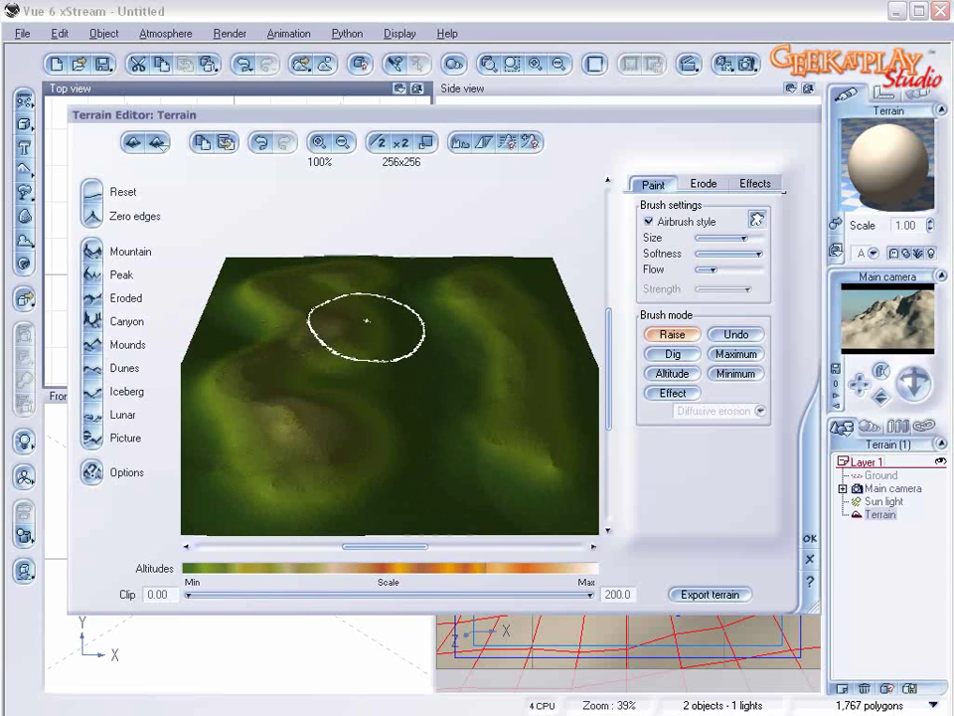
{"action": "mouse_move", "coordinate": [497, 310]}
{"action": "left_mouse_down"}
{"action": "mouse_move", "coordinate": [473, 275]}
{"action": "mouse_move", "coordinate": [491, 329]}
{"action": "mouse_move", "coordinate": [484, 354]}
{"action": "mouse_move", "coordinate": [433, 387]}
{"action": "mouse_move", "coordinate": [491, 430]}
{"action": "mouse_move", "coordinate": [505, 460]}
{"action": "mouse_move", "coordinate": [460, 485]}
{"action": "mouse_move", "coordinate": [546, 408]}
{"action": "left_mouse_up"}
{"action": "mouse_move", "coordinate": [545, 409]}
{"action": "right_mouse_down"}
{"action": "mouse_move", "coordinate": [537, 367]}
{"action": "mouse_move", "coordinate": [543, 405]}
{"action": "right_mouse_up"}
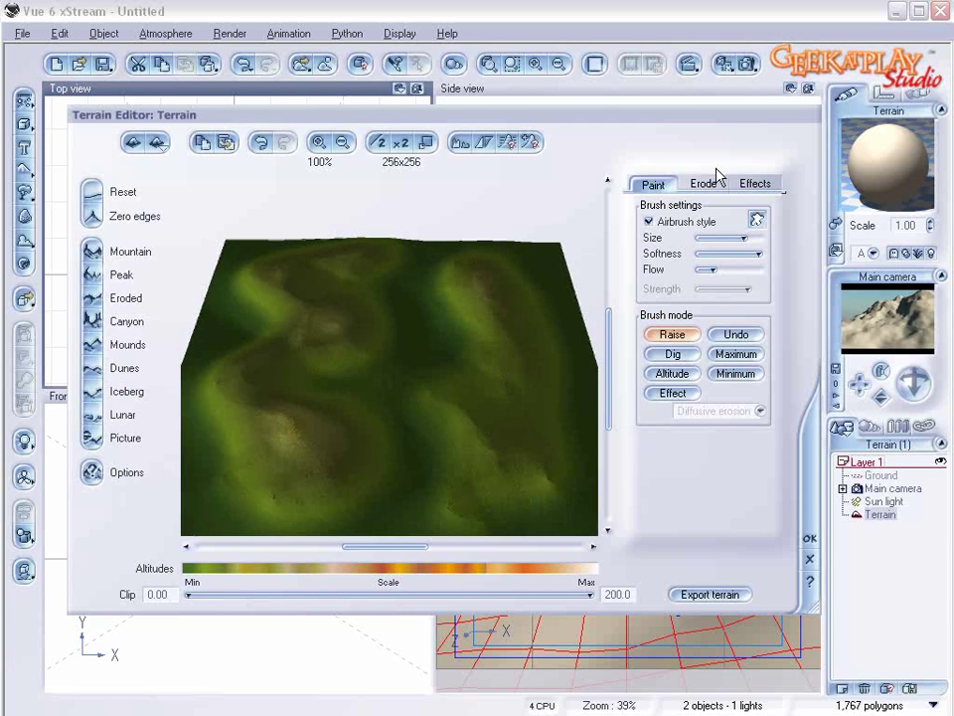
- Apply the Stones effect to the terrain and accept the terrain edits
{"action": "left_click", "coordinate": [757, 185]}
{"action": "left_click", "coordinate": [738, 233]}
{"action": "right_click_drag", "start_coordinate": [511, 341], "coordinate": [505, 309]}
{"action": "left_click", "coordinate": [807, 535]}
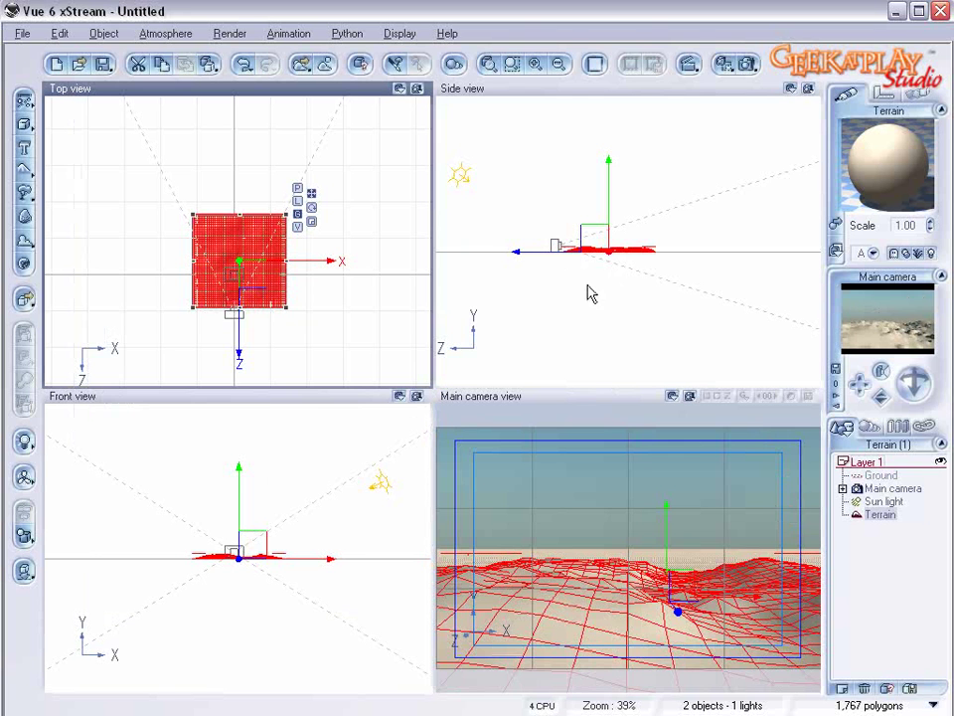
- Raise the main camera higher above the ground in the Side view
{"action": "scroll", "coordinate": [587, 302], "scroll_direction": "up", "scroll_amount": 5}
{"action": "right_click_drag", "start_coordinate": [587, 302], "coordinate": [771, 302]}
{"action": "scroll", "coordinate": [636, 307], "scroll_direction": "down", "scroll_amount": 3}
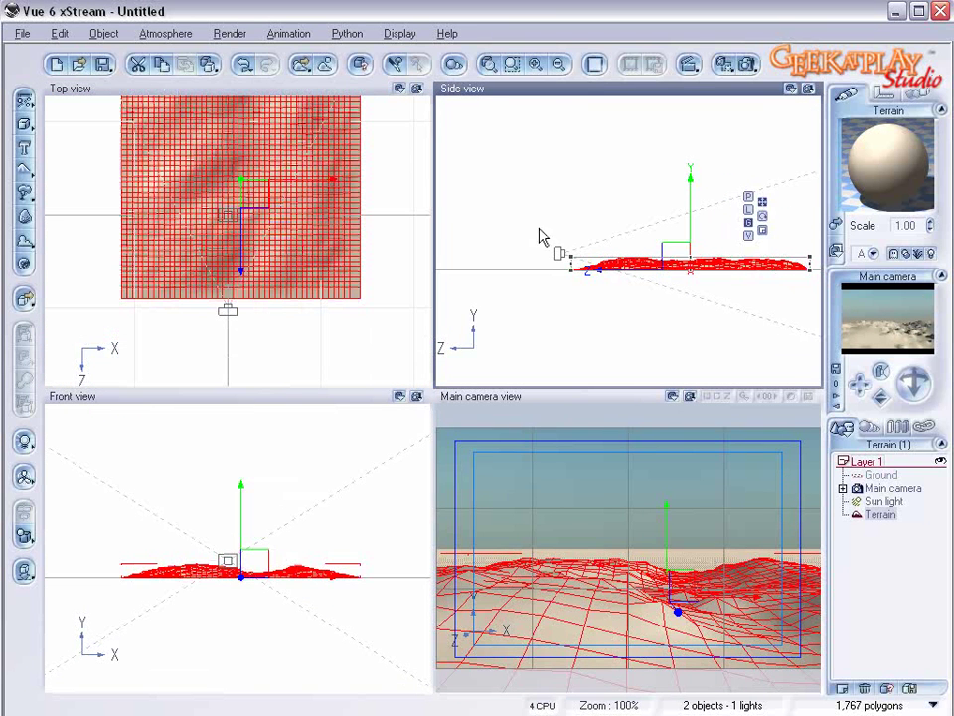
{"action": "left_click_drag", "start_coordinate": [559, 252], "coordinate": [556, 176]}
- Lift, tilt into a slope and rotate the terrain using its gizmo in Side, Front and Top views
{"action": "left_click", "coordinate": [877, 516]}
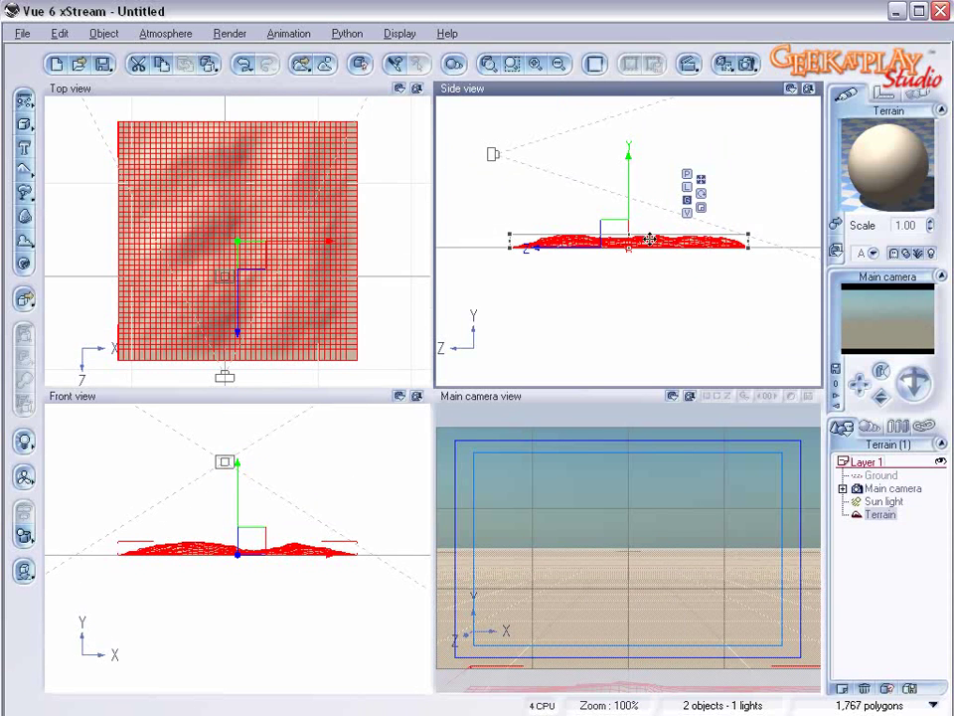
{"action": "left_click_drag", "start_coordinate": [618, 231], "coordinate": [589, 156]}
{"action": "left_click_drag", "start_coordinate": [729, 174], "coordinate": [722, 198]}
{"action": "left_click_drag", "start_coordinate": [582, 146], "coordinate": [580, 170]}
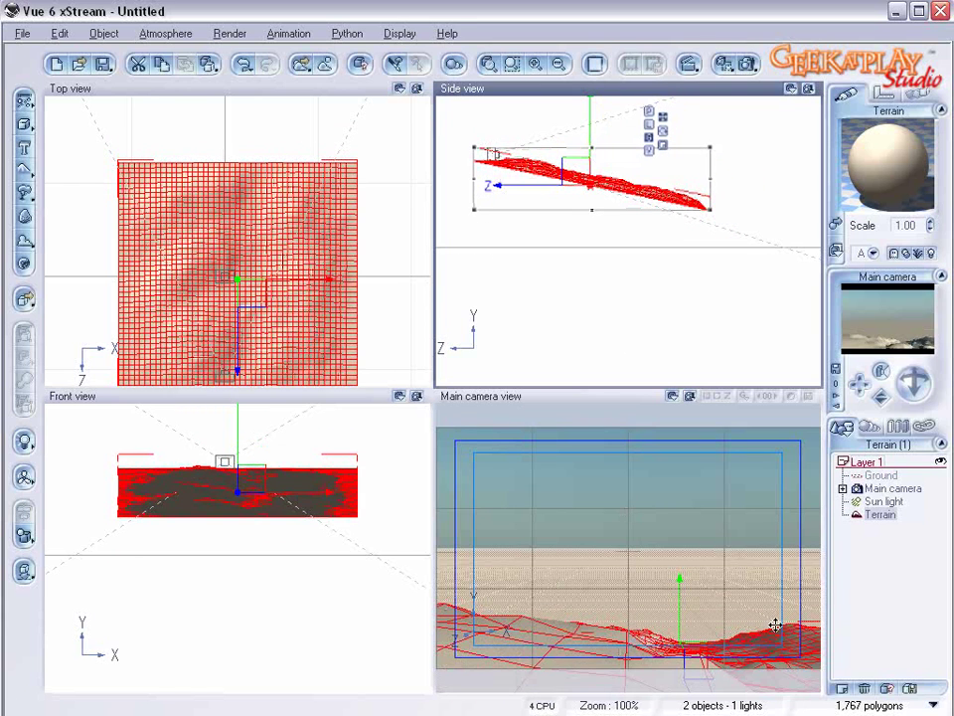
{"action": "left_click_drag", "start_coordinate": [375, 523], "coordinate": [378, 544]}
{"action": "left_click_drag", "start_coordinate": [367, 311], "coordinate": [347, 207]}
{"action": "mouse_move", "coordinate": [346, 317]}
{"action": "left_mouse_down"}
{"action": "mouse_move", "coordinate": [334, 261]}
{"action": "mouse_move", "coordinate": [335, 332]}
{"action": "left_mouse_up"}
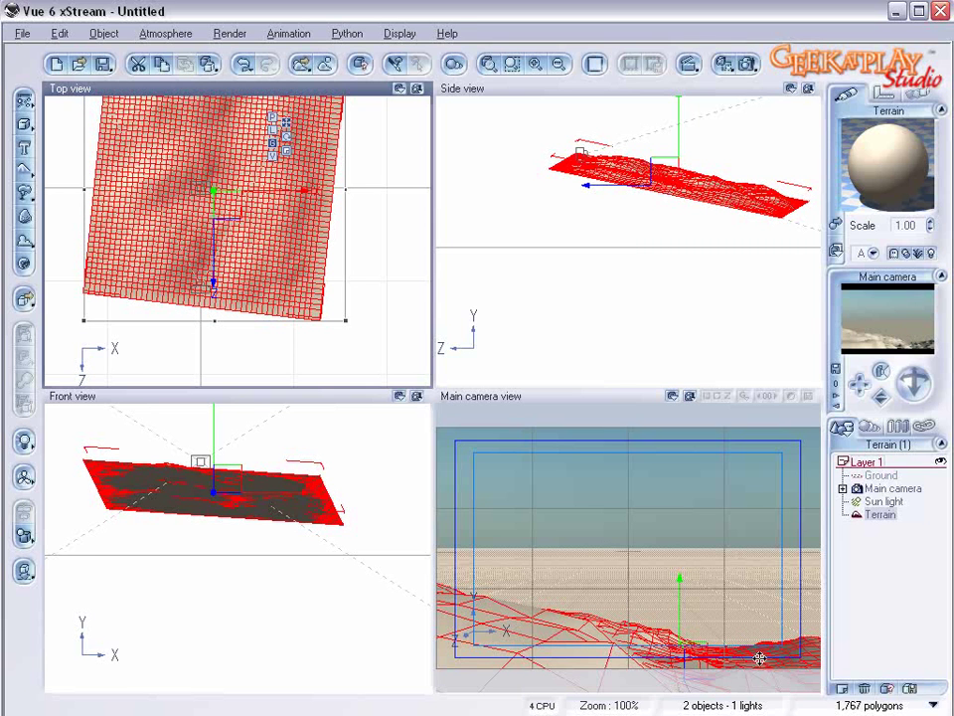
{"action": "left_click", "coordinate": [656, 244]}
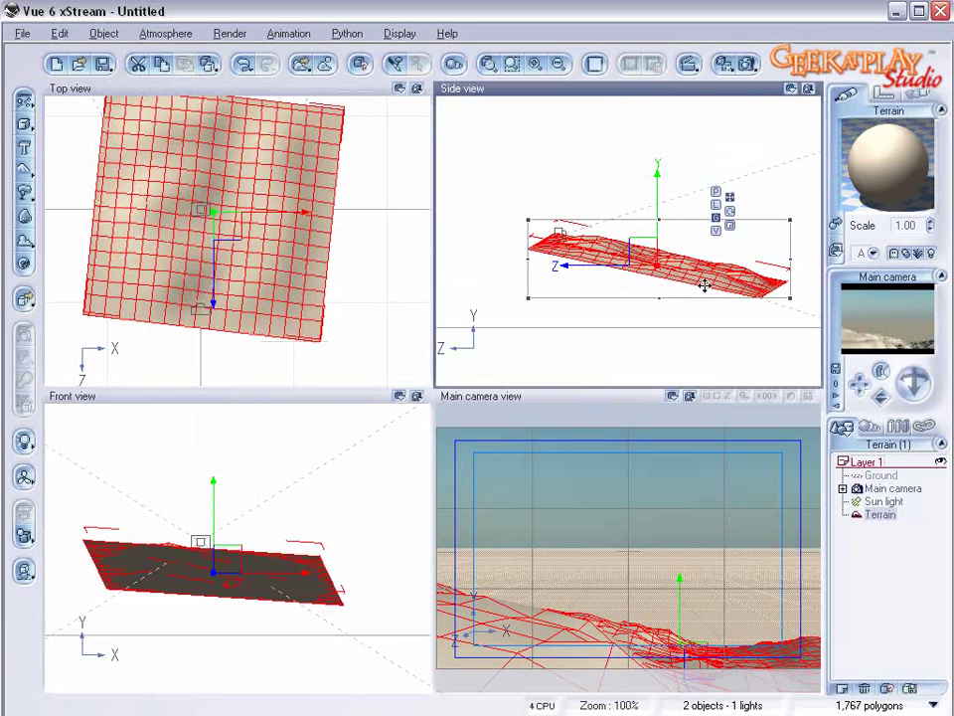
{"action": "right_click_drag", "start_coordinate": [733, 297], "coordinate": [687, 287]}
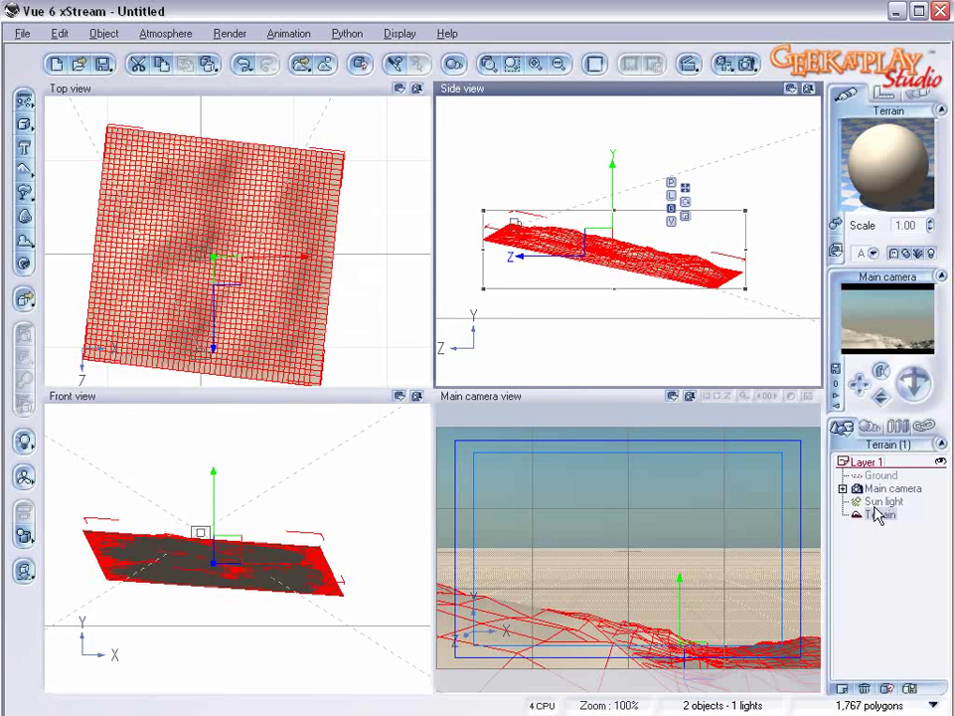
- Add Terrain2 behind the first terrain and stretch it wider and deeper in the Top view
{"action": "left_click", "coordinate": [25, 172]}
{"action": "scroll", "coordinate": [334, 249], "scroll_direction": "down", "scroll_amount": 5}
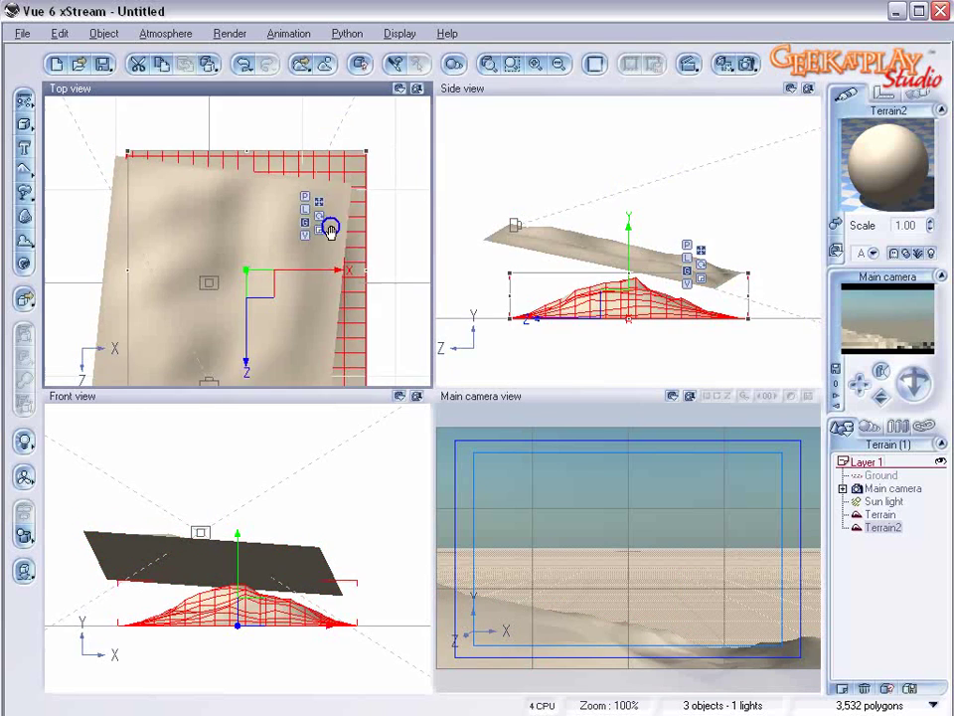
{"action": "left_click_drag", "start_coordinate": [252, 287], "coordinate": [236, 206]}
{"action": "left_click_drag", "start_coordinate": [237, 159], "coordinate": [361, 181]}
{"action": "left_click_drag", "start_coordinate": [291, 251], "coordinate": [355, 251]}
{"action": "left_click_drag", "start_coordinate": [198, 250], "coordinate": [139, 256]}
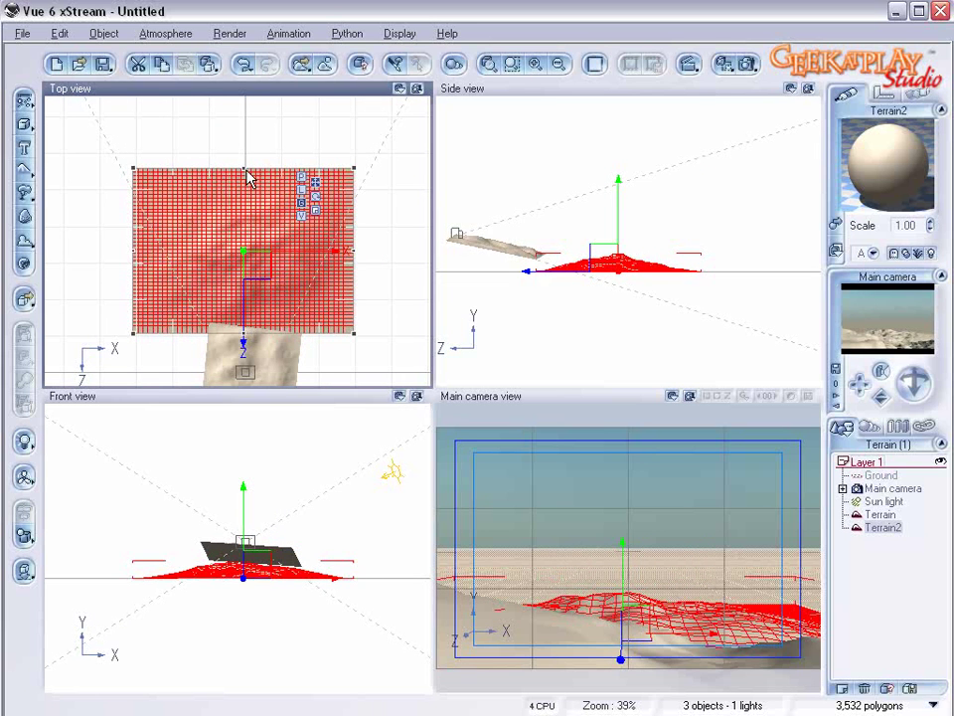
{"action": "left_click_drag", "start_coordinate": [247, 171], "coordinate": [239, 122]}
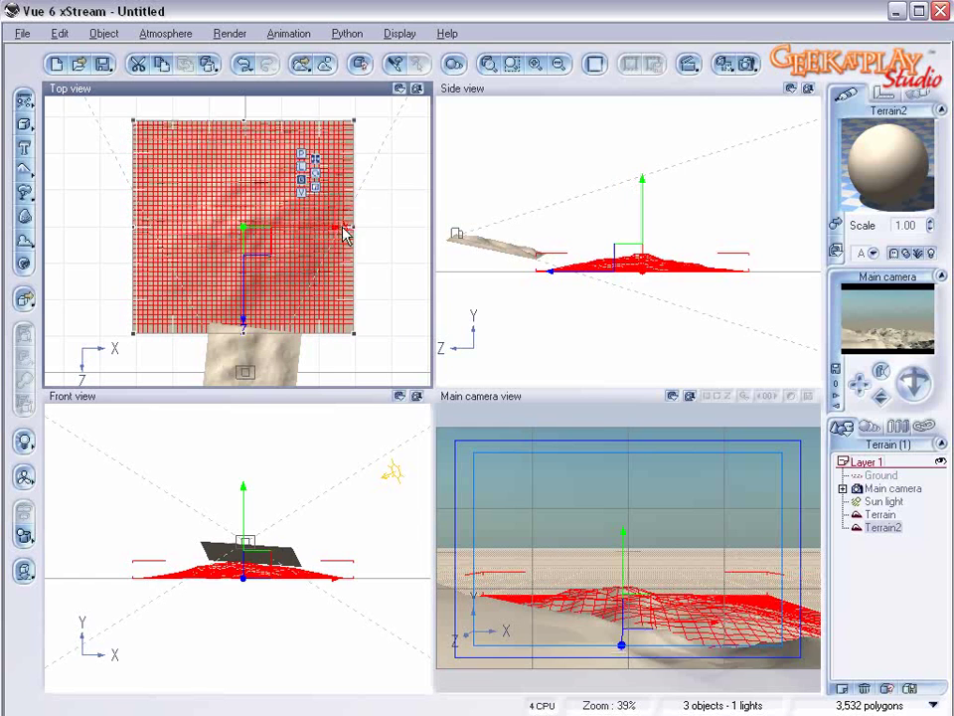
{"action": "left_click_drag", "start_coordinate": [344, 227], "coordinate": [370, 232]}
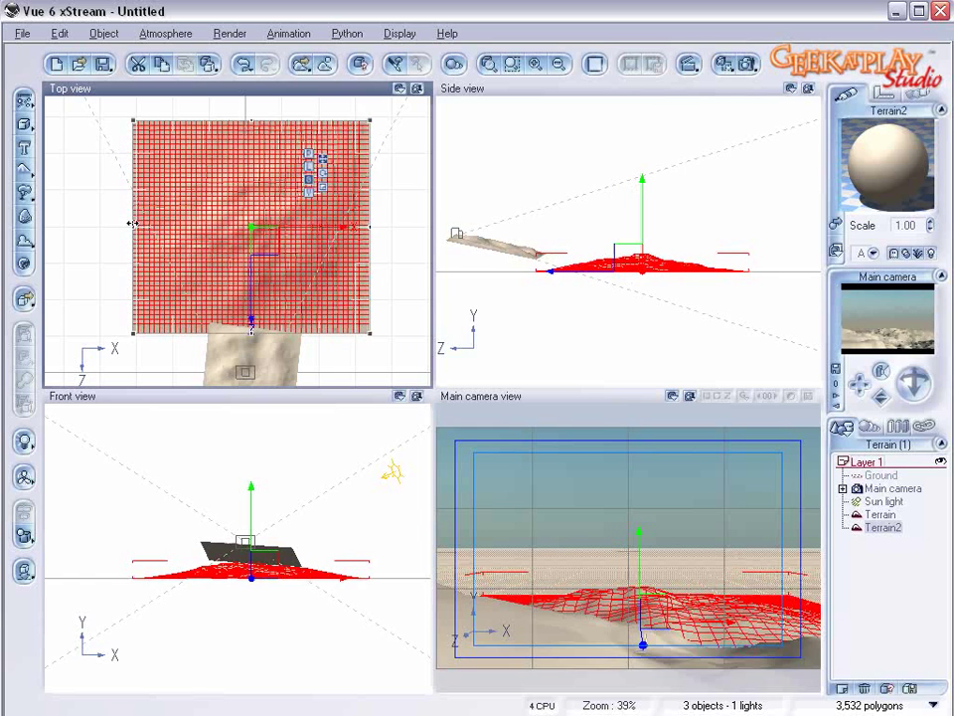
{"action": "left_click_drag", "start_coordinate": [134, 234], "coordinate": [89, 230]}
{"action": "right_click", "coordinate": [224, 185]}
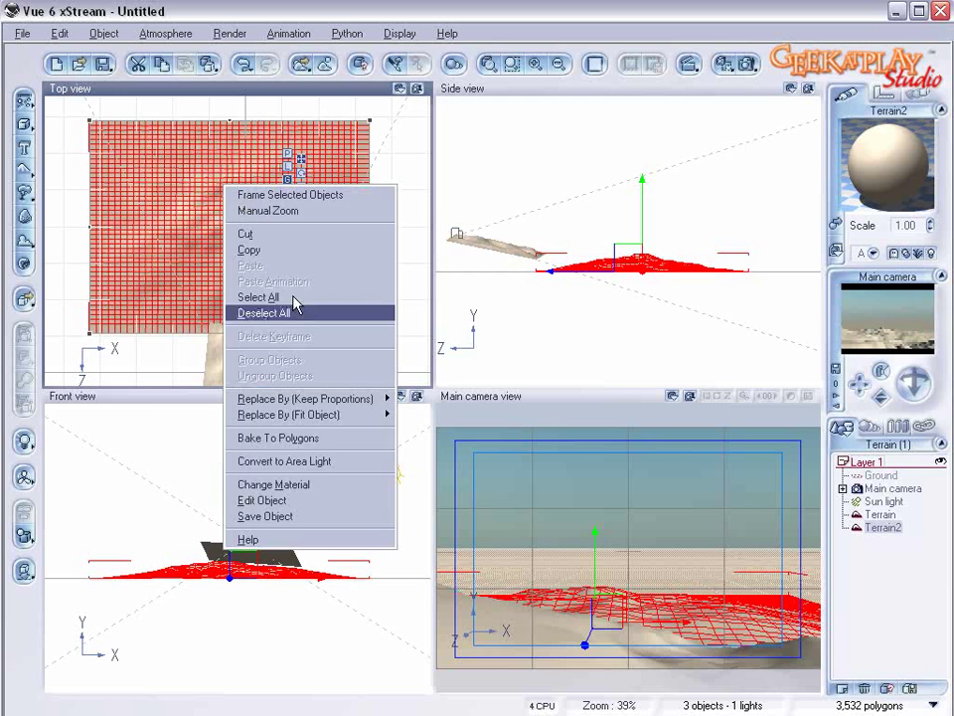
- Reset Terrain2 to a flat plane and paint gentle raised relief across it
{"action": "left_click", "coordinate": [261, 500]}
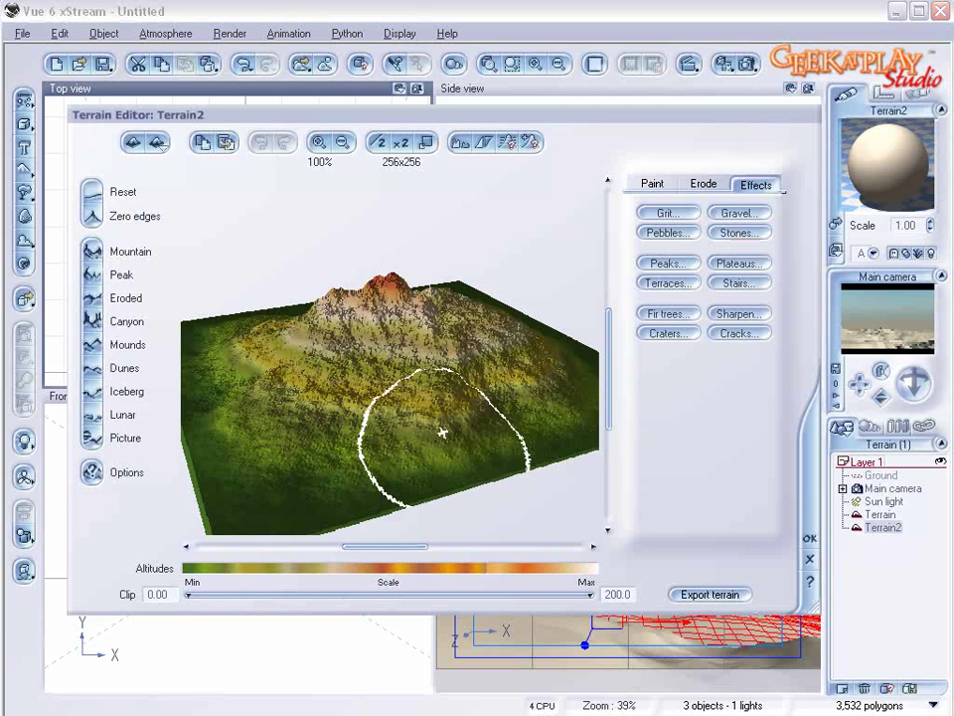
{"action": "left_click", "coordinate": [106, 198]}
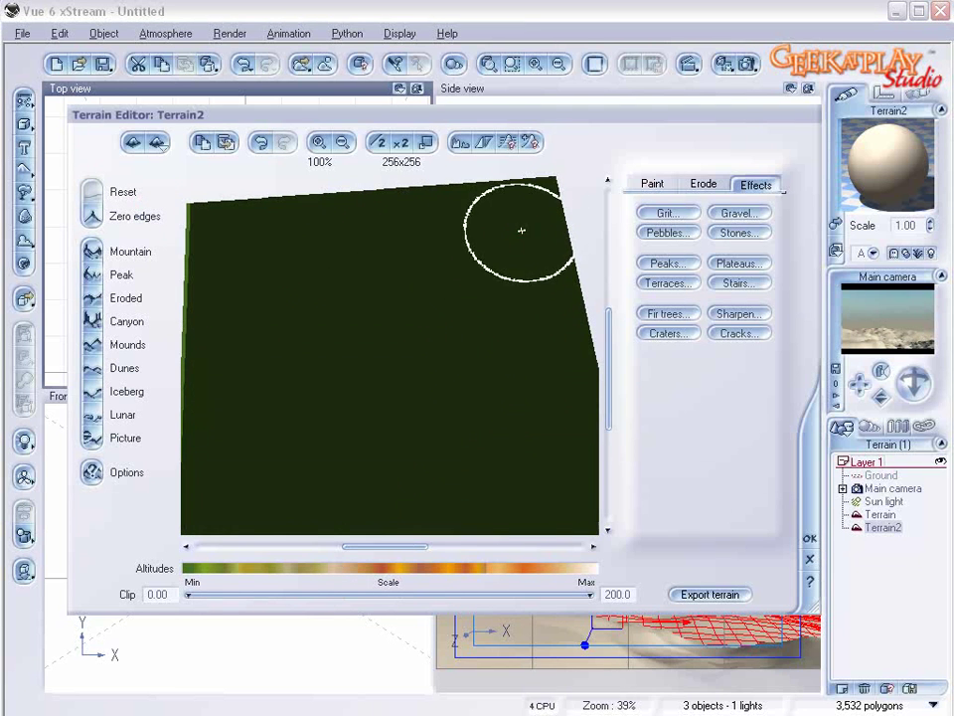
{"action": "mouse_move", "coordinate": [289, 270]}
{"action": "left_mouse_down"}
{"action": "mouse_move", "coordinate": [264, 296]}
{"action": "mouse_move", "coordinate": [237, 414]}
{"action": "mouse_move", "coordinate": [276, 476]}
{"action": "mouse_move", "coordinate": [306, 452]}
{"action": "mouse_move", "coordinate": [277, 367]}
{"action": "mouse_move", "coordinate": [217, 338]}
{"action": "mouse_move", "coordinate": [213, 256]}
{"action": "left_mouse_up"}
{"action": "mouse_move", "coordinate": [290, 214]}
{"action": "left_mouse_down"}
{"action": "mouse_move", "coordinate": [238, 251]}
{"action": "mouse_move", "coordinate": [331, 294]}
{"action": "mouse_move", "coordinate": [294, 352]}
{"action": "mouse_move", "coordinate": [300, 415]}
{"action": "mouse_move", "coordinate": [266, 444]}
{"action": "mouse_move", "coordinate": [257, 481]}
{"action": "mouse_move", "coordinate": [371, 487]}
{"action": "mouse_move", "coordinate": [552, 458]}
{"action": "mouse_move", "coordinate": [477, 453]}
{"action": "mouse_move", "coordinate": [397, 475]}
{"action": "mouse_move", "coordinate": [346, 453]}
{"action": "mouse_move", "coordinate": [348, 371]}
{"action": "mouse_move", "coordinate": [418, 342]}
{"action": "mouse_move", "coordinate": [422, 368]}
{"action": "mouse_move", "coordinate": [407, 383]}
{"action": "mouse_move", "coordinate": [422, 364]}
{"action": "mouse_move", "coordinate": [408, 326]}
{"action": "mouse_move", "coordinate": [447, 321]}
{"action": "mouse_move", "coordinate": [456, 343]}
{"action": "mouse_move", "coordinate": [505, 286]}
{"action": "left_mouse_up"}
{"action": "mouse_move", "coordinate": [439, 245]}
{"action": "left_mouse_down"}
{"action": "mouse_move", "coordinate": [357, 297]}
{"action": "mouse_move", "coordinate": [354, 243]}
{"action": "mouse_move", "coordinate": [381, 225]}
{"action": "mouse_move", "coordinate": [414, 254]}
{"action": "mouse_move", "coordinate": [453, 264]}
{"action": "mouse_move", "coordinate": [492, 218]}
{"action": "left_mouse_up"}
{"action": "mouse_move", "coordinate": [528, 286]}
{"action": "left_mouse_down"}
{"action": "mouse_move", "coordinate": [546, 338]}
{"action": "mouse_move", "coordinate": [465, 418]}
{"action": "mouse_move", "coordinate": [398, 416]}
{"action": "mouse_move", "coordinate": [376, 434]}
{"action": "mouse_move", "coordinate": [432, 309]}
{"action": "mouse_move", "coordinate": [389, 257]}
{"action": "left_mouse_up"}
{"action": "mouse_move", "coordinate": [305, 244]}
{"action": "right_mouse_down"}
{"action": "mouse_move", "coordinate": [468, 277]}
{"action": "mouse_move", "coordinate": [469, 267]}
{"action": "mouse_move", "coordinate": [459, 327]}
{"action": "right_mouse_up"}
{"action": "mouse_move", "coordinate": [459, 326]}
{"action": "left_mouse_down"}
{"action": "mouse_move", "coordinate": [462, 400]}
{"action": "mouse_move", "coordinate": [313, 483]}
{"action": "mouse_move", "coordinate": [460, 466]}
{"action": "mouse_move", "coordinate": [523, 355]}
{"action": "mouse_move", "coordinate": [424, 313]}
{"action": "left_mouse_up"}
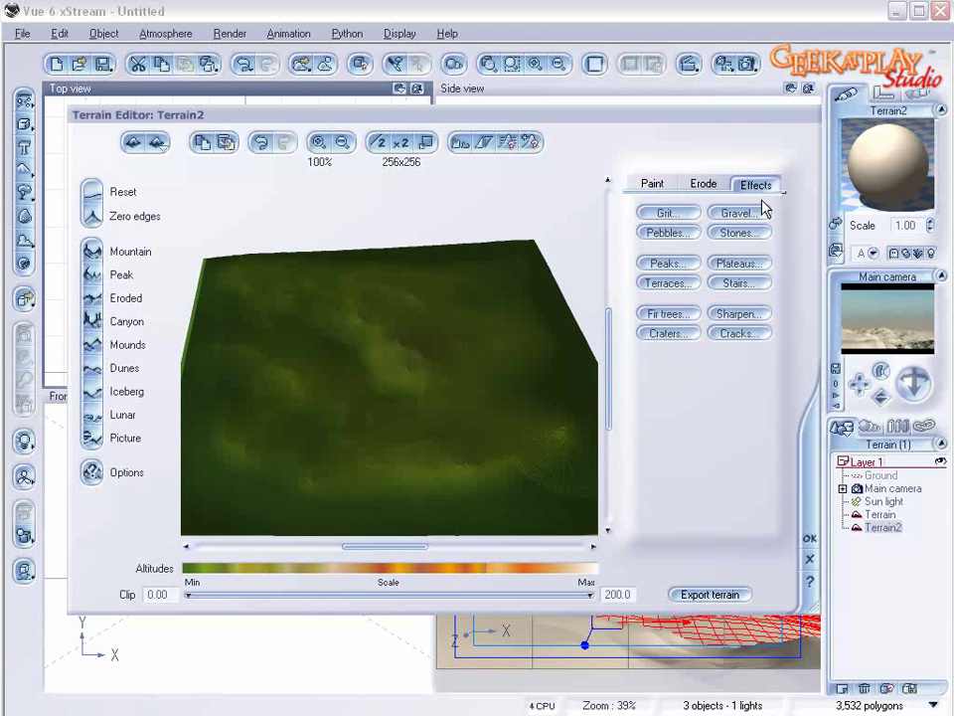
- Scatter the Stones effect over Terrain2 and accept the terrain edits
{"action": "left_click", "coordinate": [737, 233]}
{"action": "right_click_drag", "start_coordinate": [451, 330], "coordinate": [443, 298]}
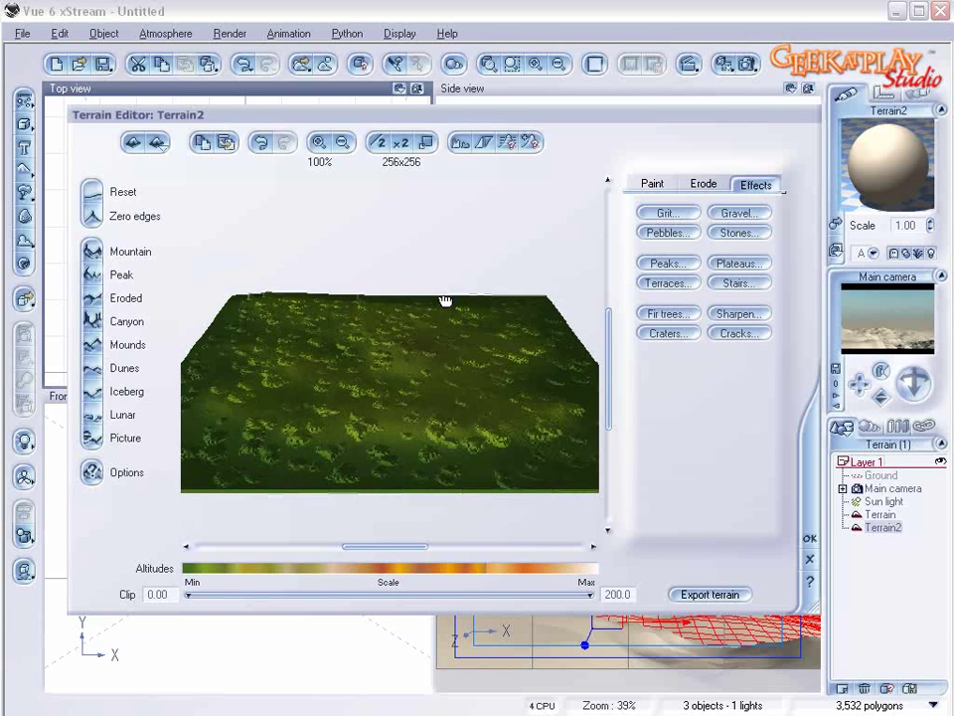
{"action": "left_click", "coordinate": [807, 537]}
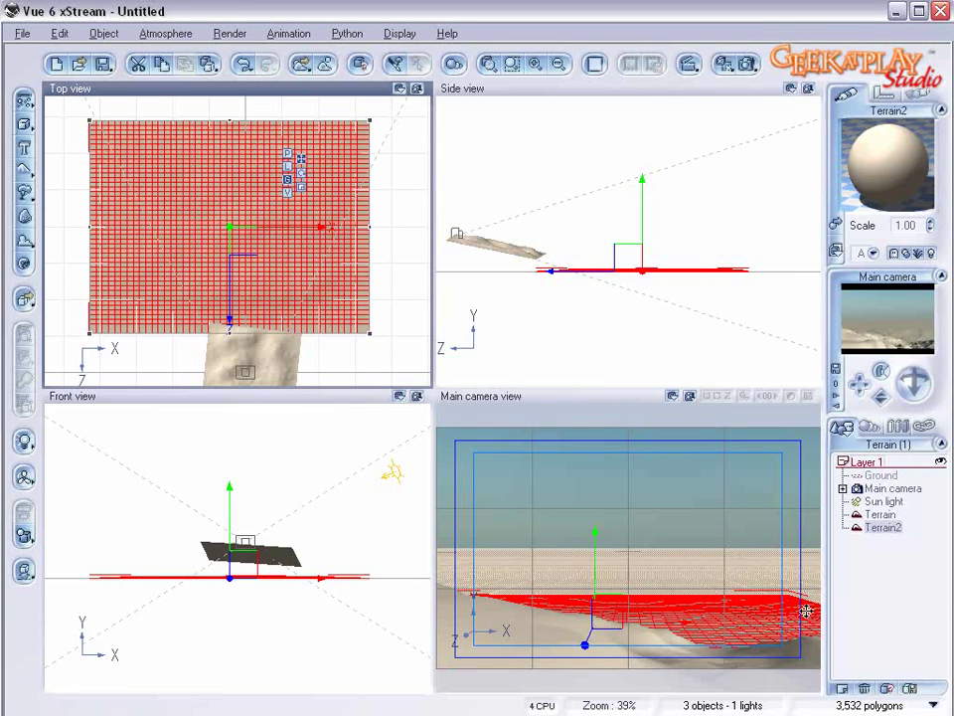
- Tilt Terrain2 slightly in the Front view and widen it toward the right in the Top view
{"action": "scroll", "coordinate": [698, 290], "scroll_direction": "up", "scroll_amount": 3}
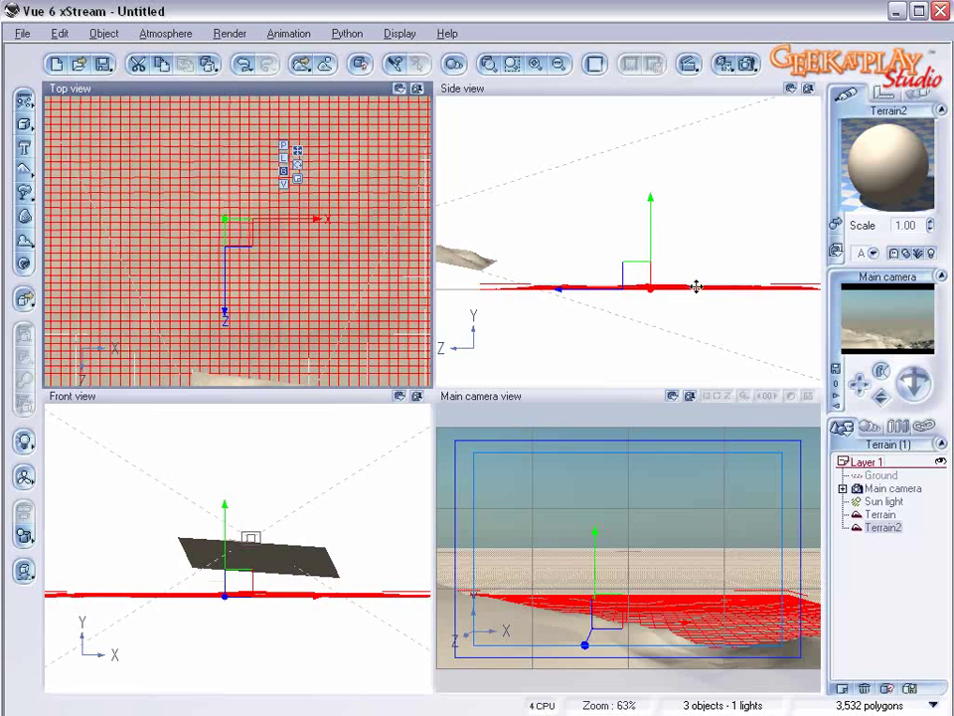
{"action": "left_click", "coordinate": [652, 288]}
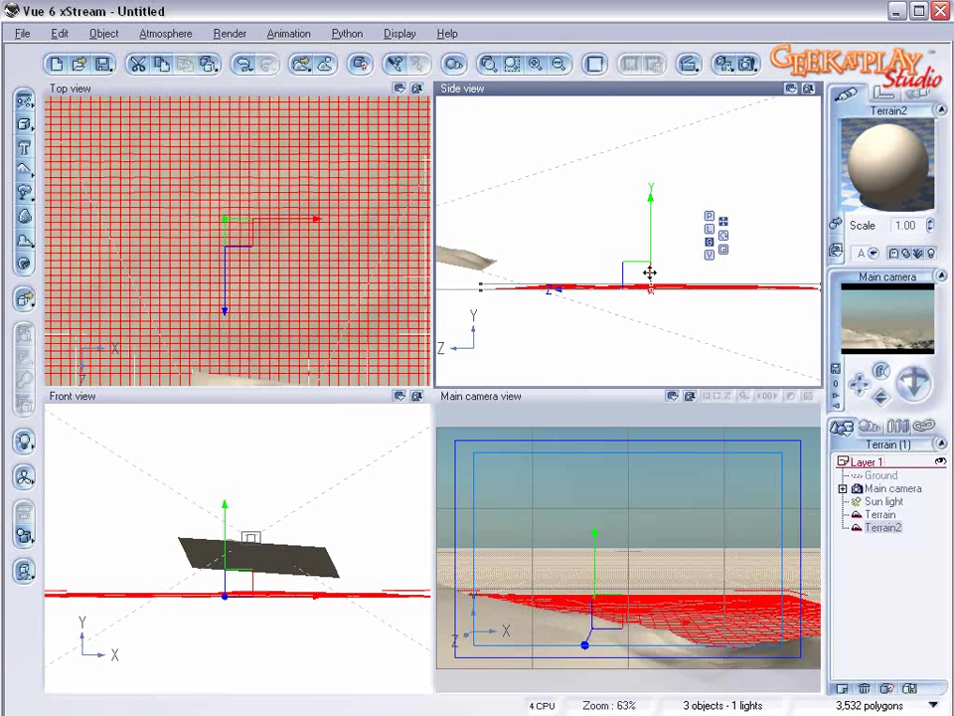
{"action": "right_click_drag", "start_coordinate": [745, 283], "coordinate": [725, 298]}
{"action": "left_click", "coordinate": [772, 285]}
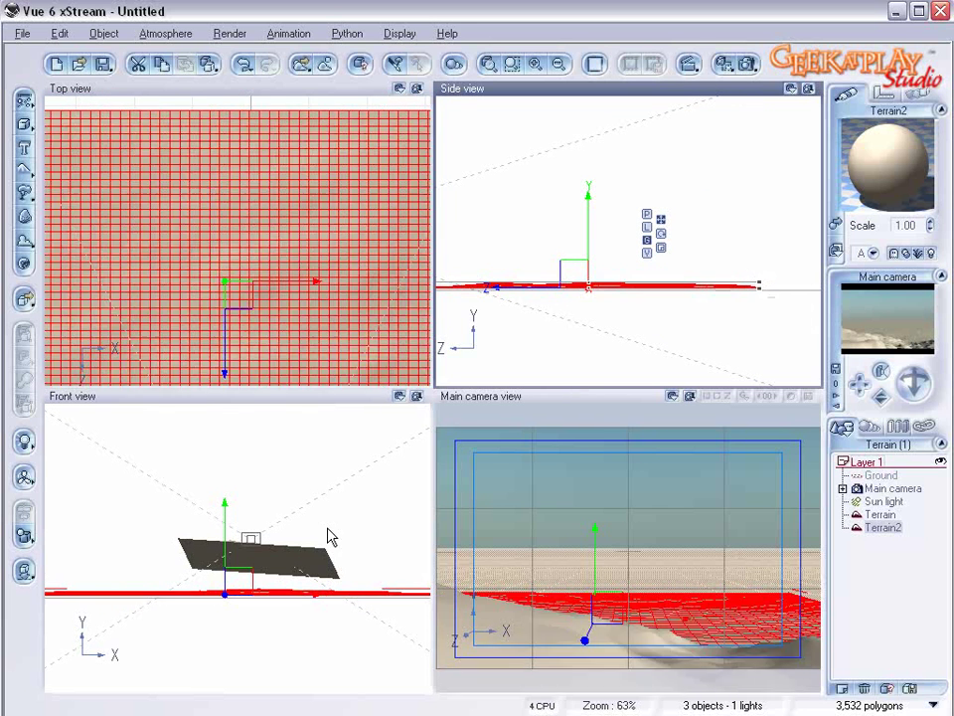
{"action": "right_click_drag", "start_coordinate": [330, 563], "coordinate": [283, 487]}
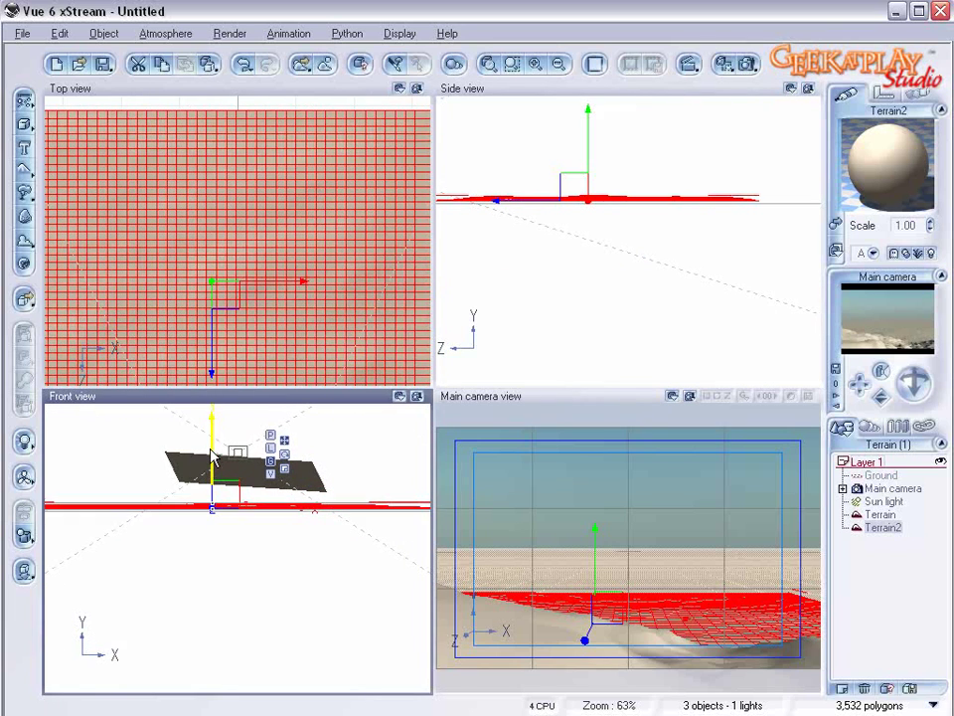
{"action": "scroll", "coordinate": [213, 467], "scroll_direction": "down", "scroll_amount": 3}
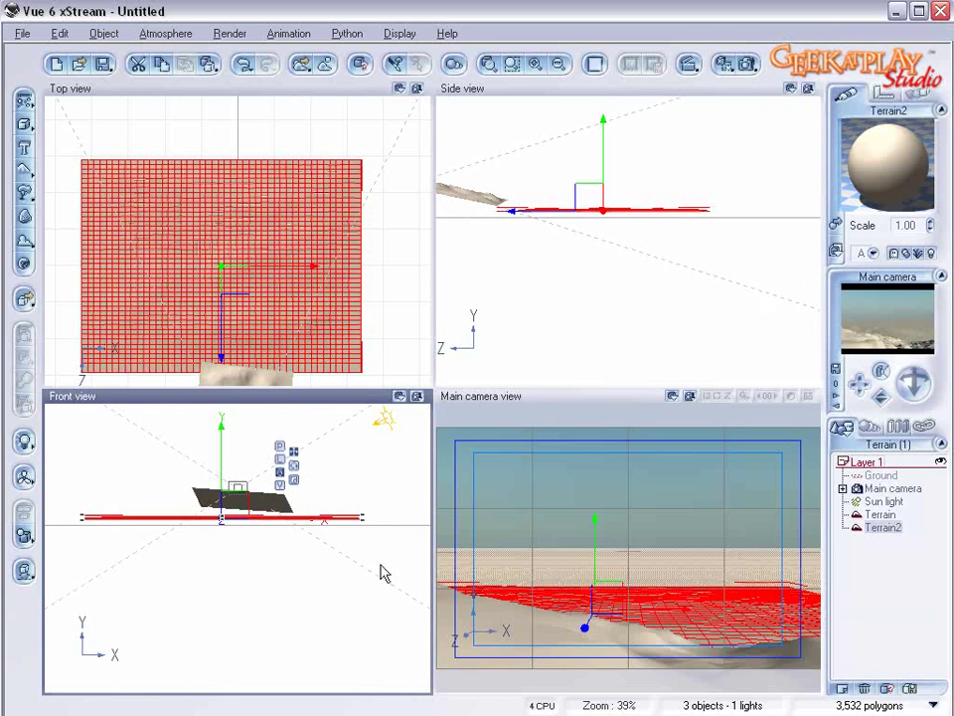
{"action": "left_click_drag", "start_coordinate": [377, 540], "coordinate": [378, 531]}
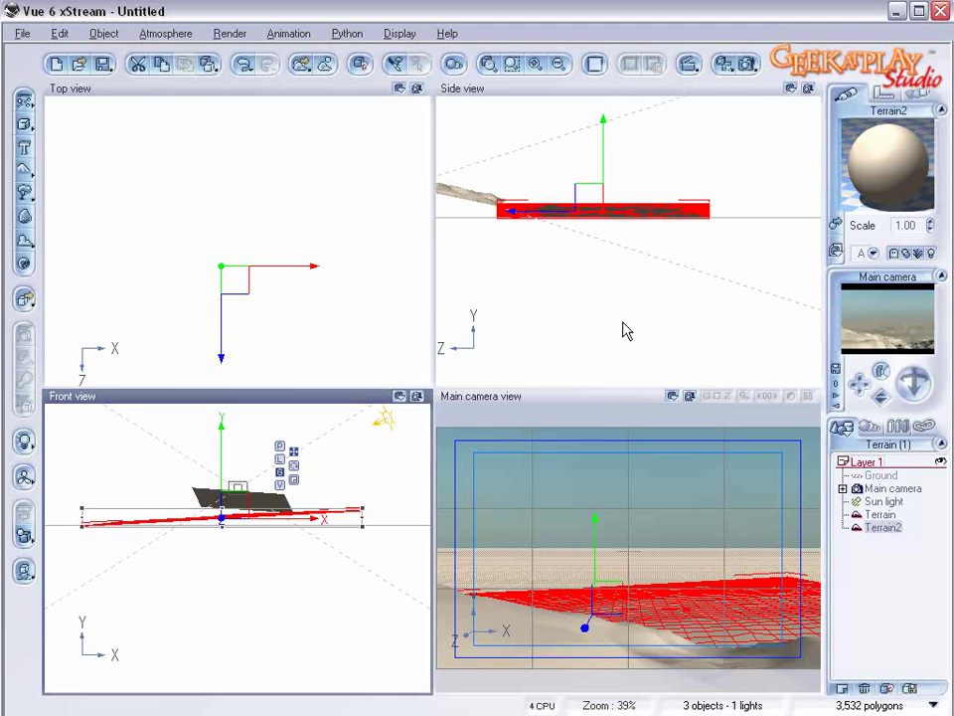
{"action": "scroll", "coordinate": [300, 249], "scroll_direction": "down", "scroll_amount": 4}
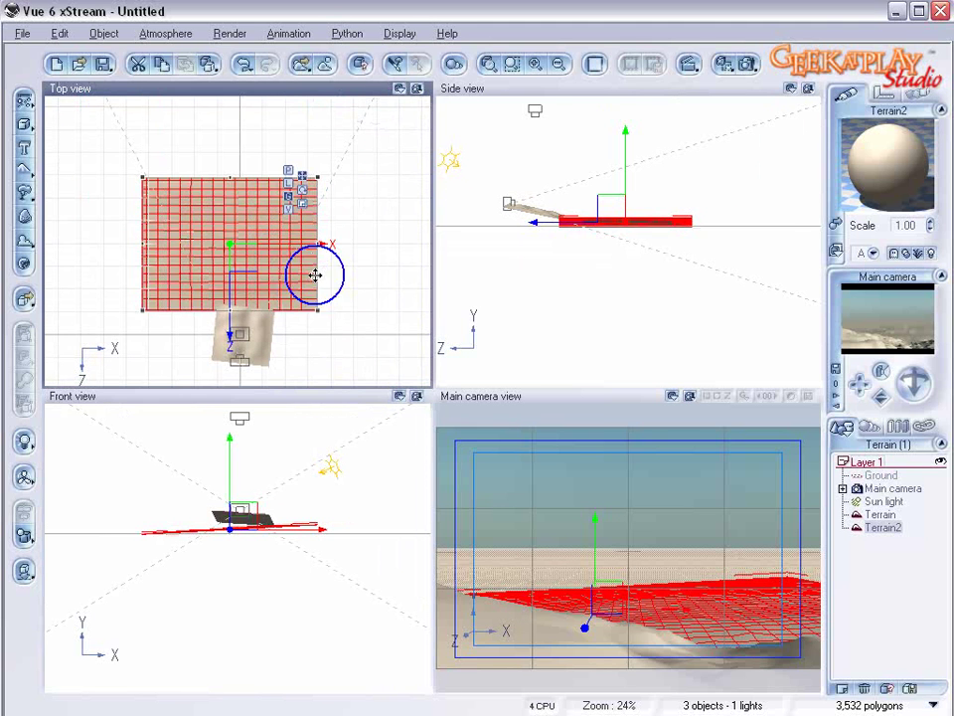
{"action": "left_click_drag", "start_coordinate": [319, 243], "coordinate": [336, 246]}
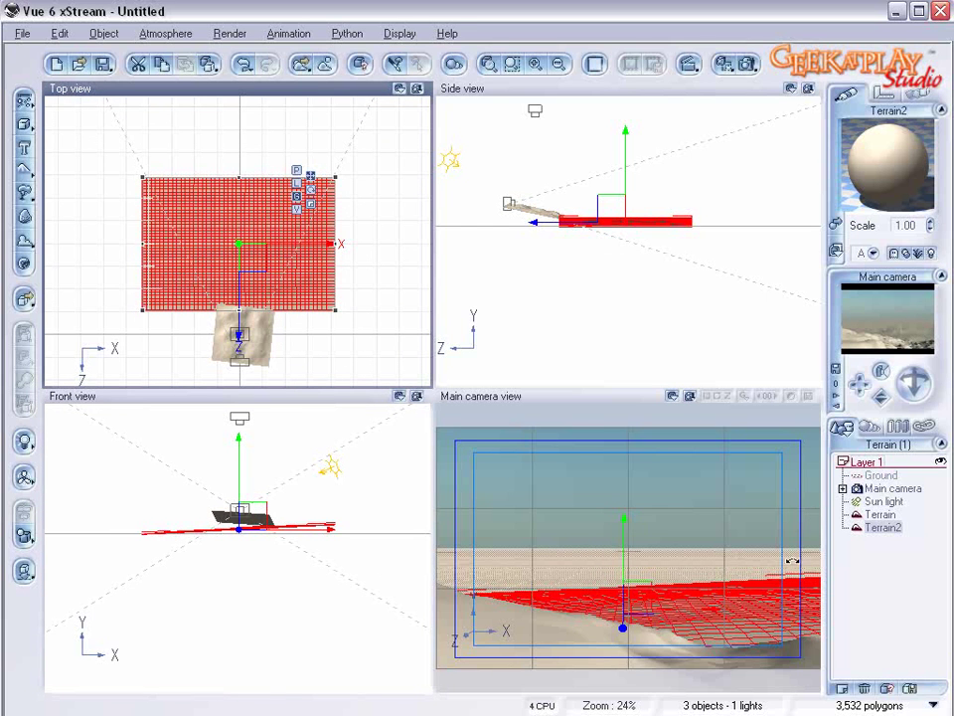
- Set Terrain2's Clip to 0.46 to trim its low areas into a ragged outline
{"action": "double_click", "coordinate": [271, 207]}
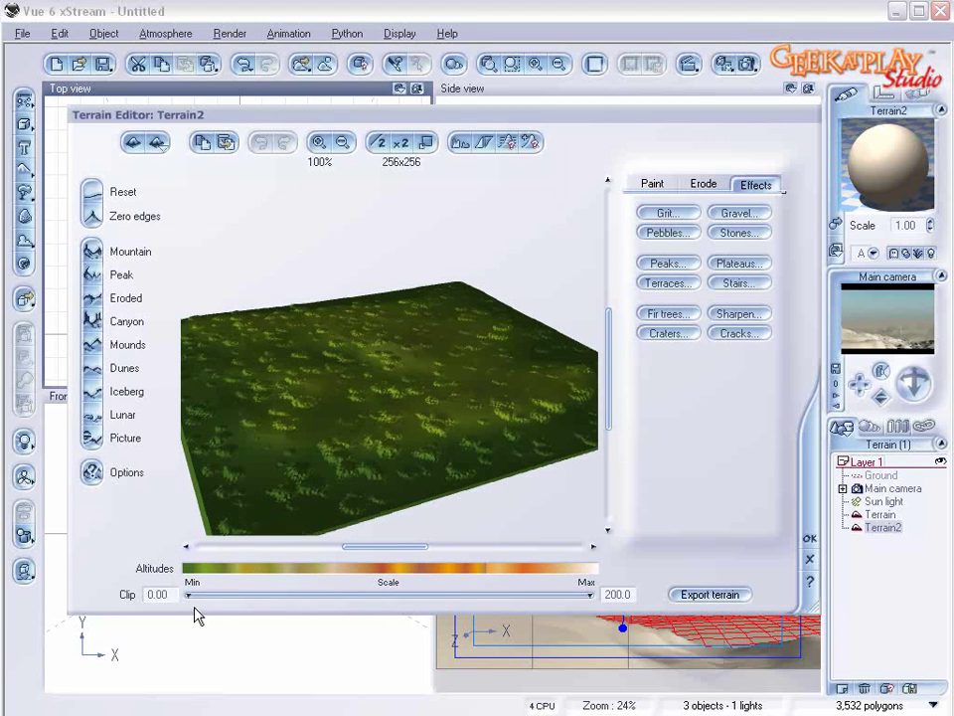
{"action": "left_click_drag", "start_coordinate": [188, 594], "coordinate": [189, 594]}
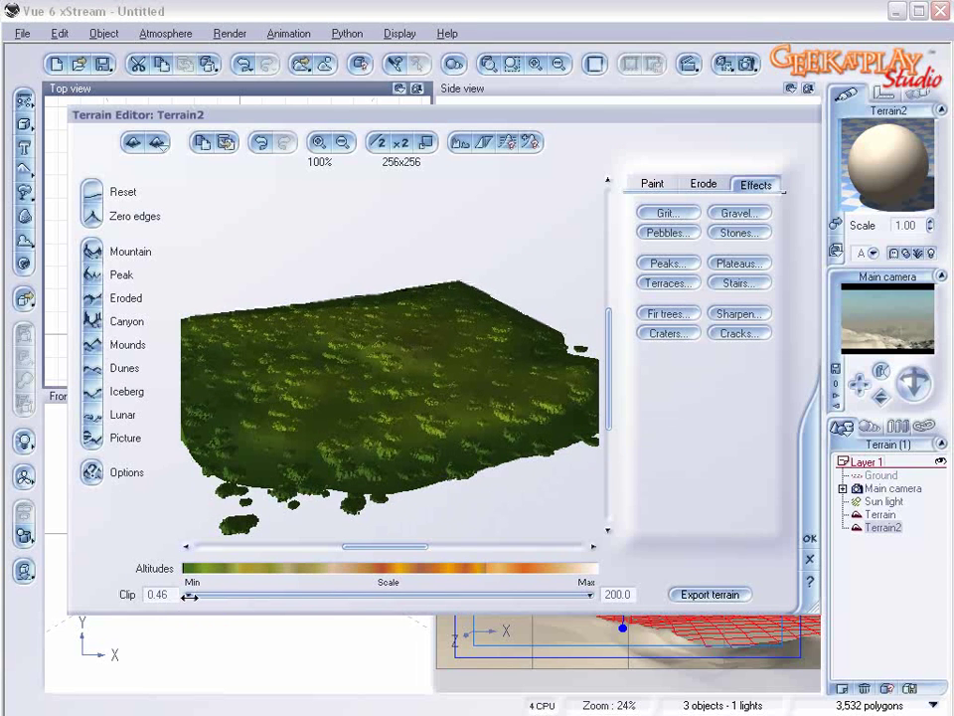
{"action": "left_click", "coordinate": [810, 540]}
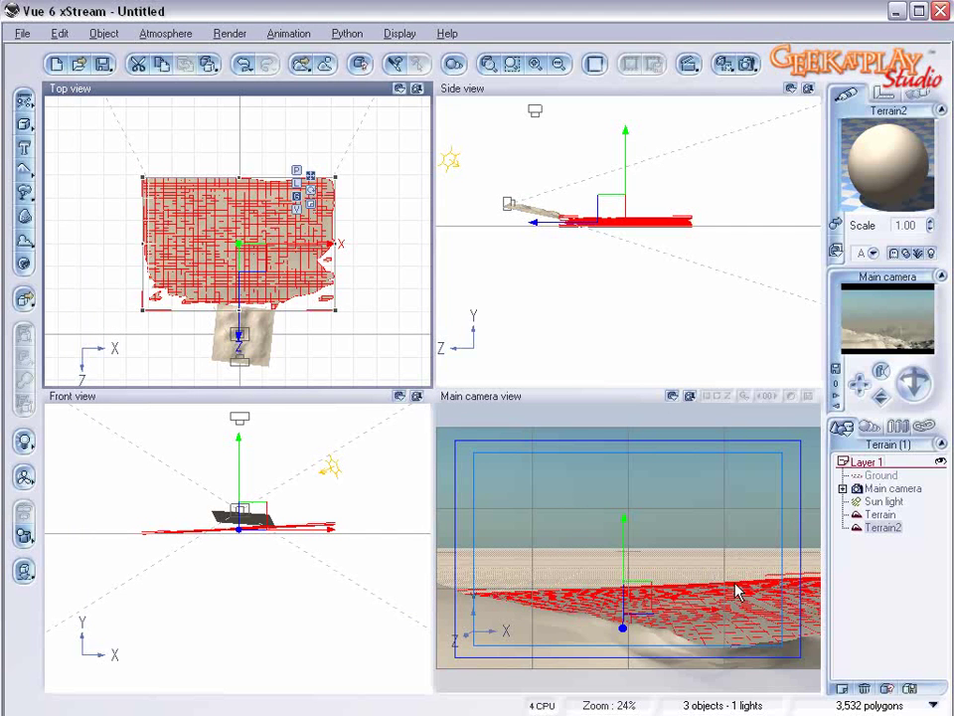
{"action": "right_click_drag", "start_coordinate": [395, 254], "coordinate": [394, 296]}
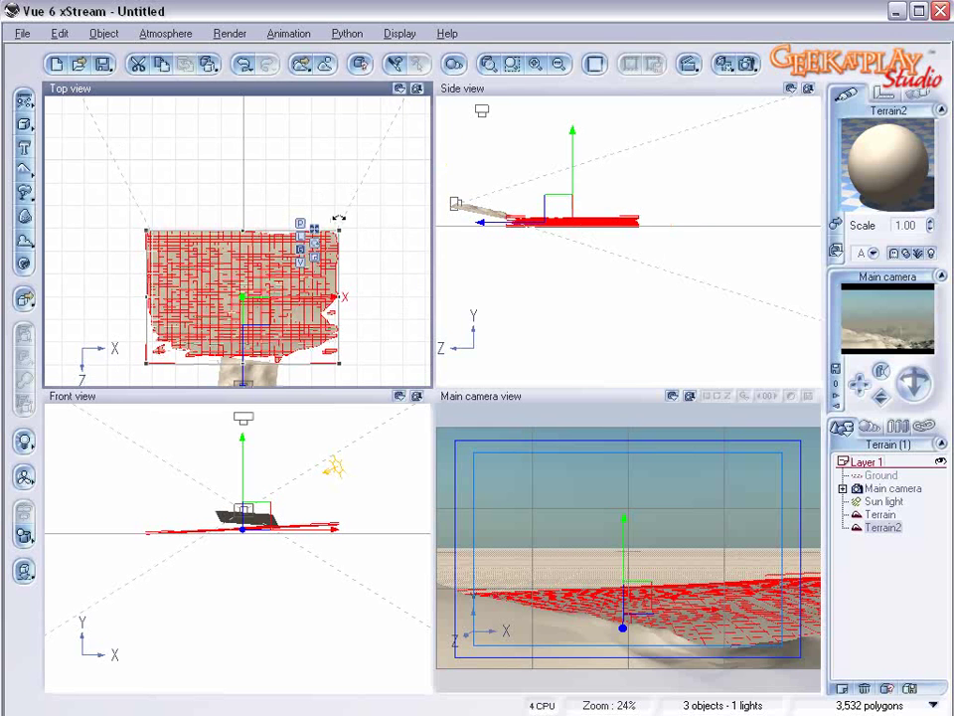
- Add Terrain3 and move and stretch it wide across the back of the scene
{"action": "left_click", "coordinate": [25, 173]}
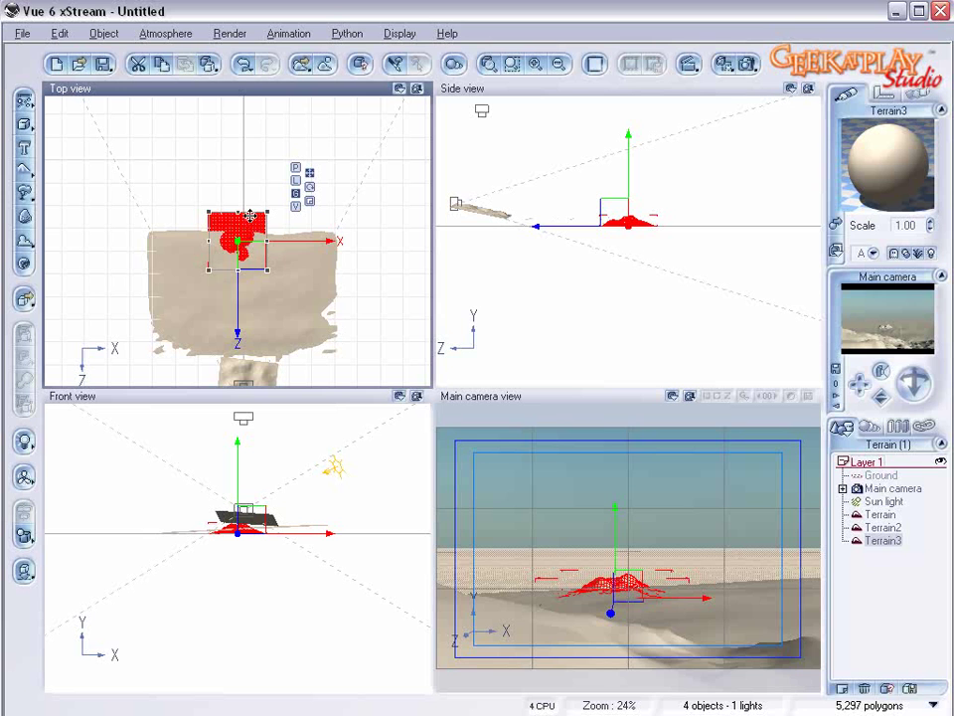
{"action": "left_click_drag", "start_coordinate": [250, 217], "coordinate": [373, 102]}
{"action": "left_click_drag", "start_coordinate": [349, 159], "coordinate": [435, 154]}
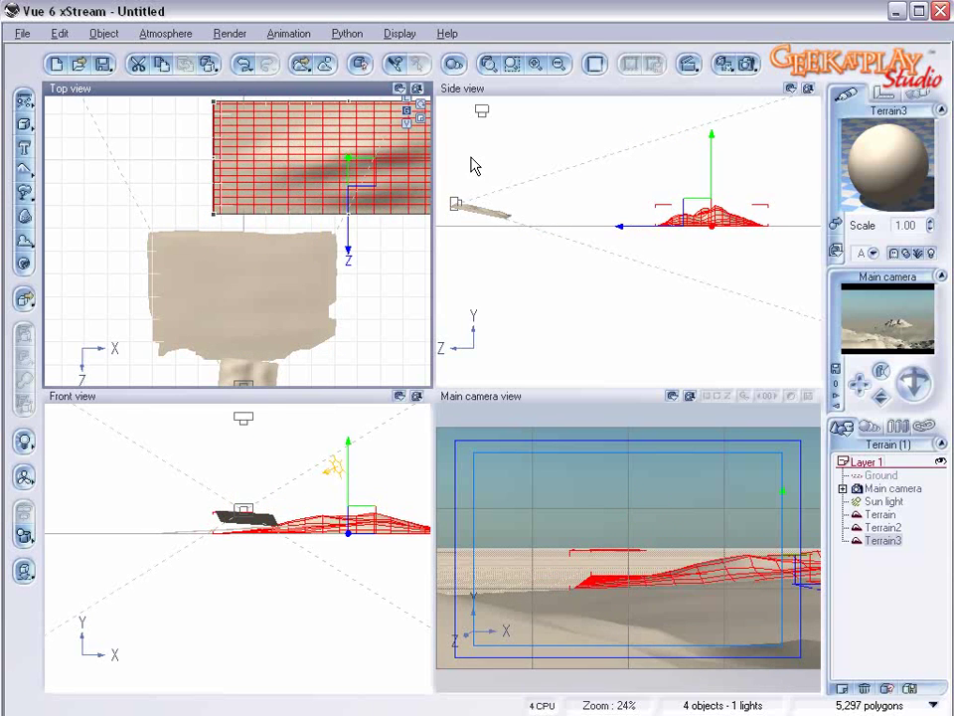
{"action": "left_click_drag", "start_coordinate": [365, 170], "coordinate": [343, 203]}
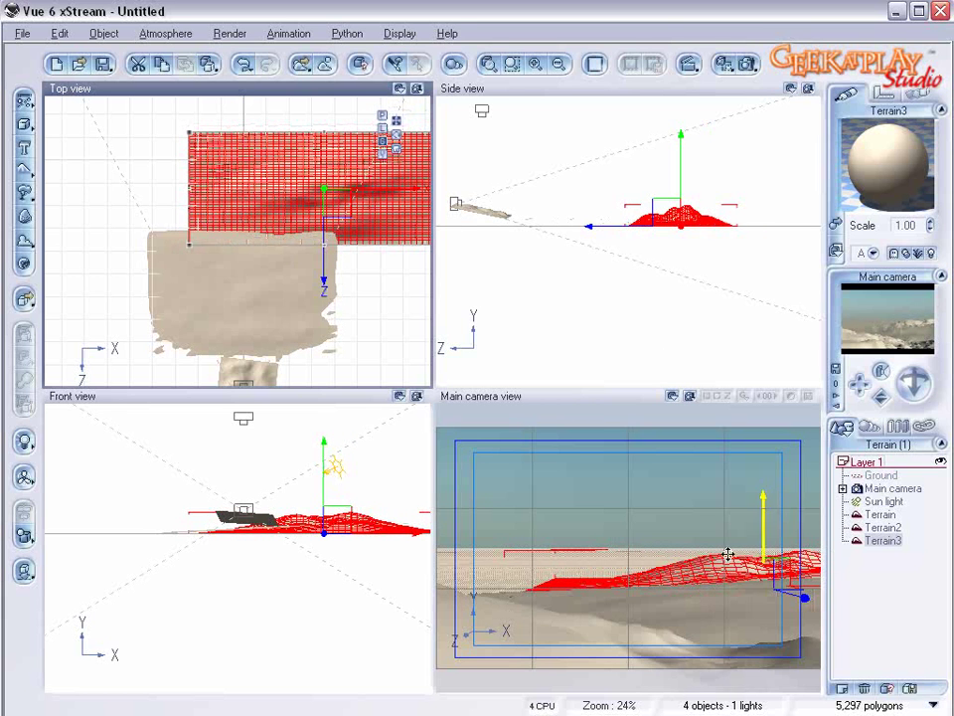
{"action": "left_click_drag", "start_coordinate": [188, 189], "coordinate": [132, 190]}
{"action": "left_click_drag", "start_coordinate": [304, 207], "coordinate": [295, 207]}
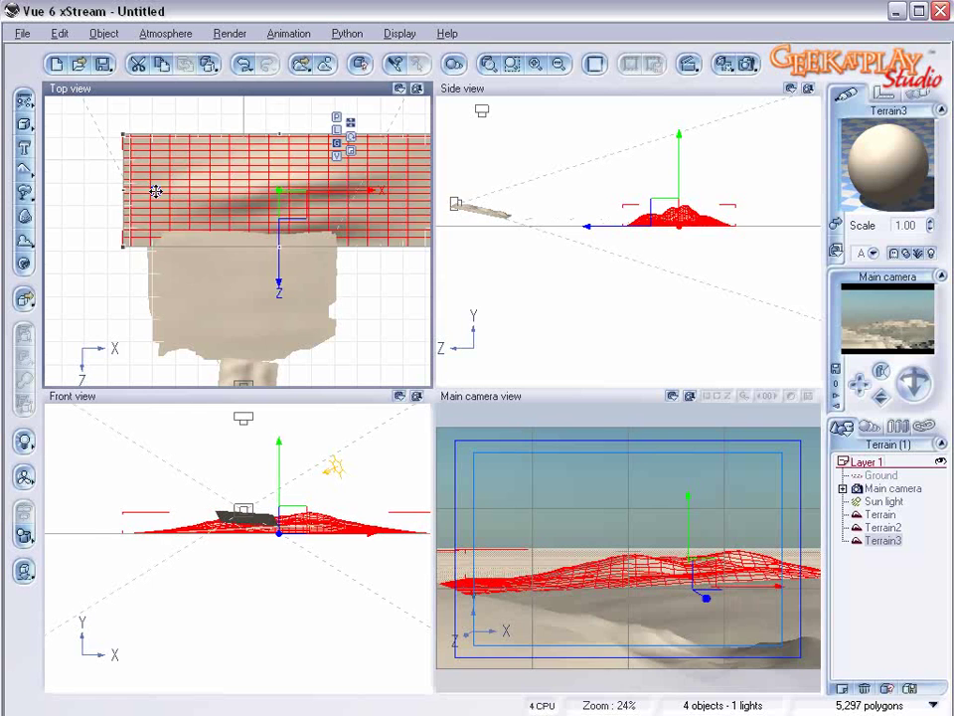
{"action": "right_click_drag", "start_coordinate": [155, 202], "coordinate": [140, 192]}
{"action": "left_click_drag", "start_coordinate": [125, 161], "coordinate": [92, 155]}
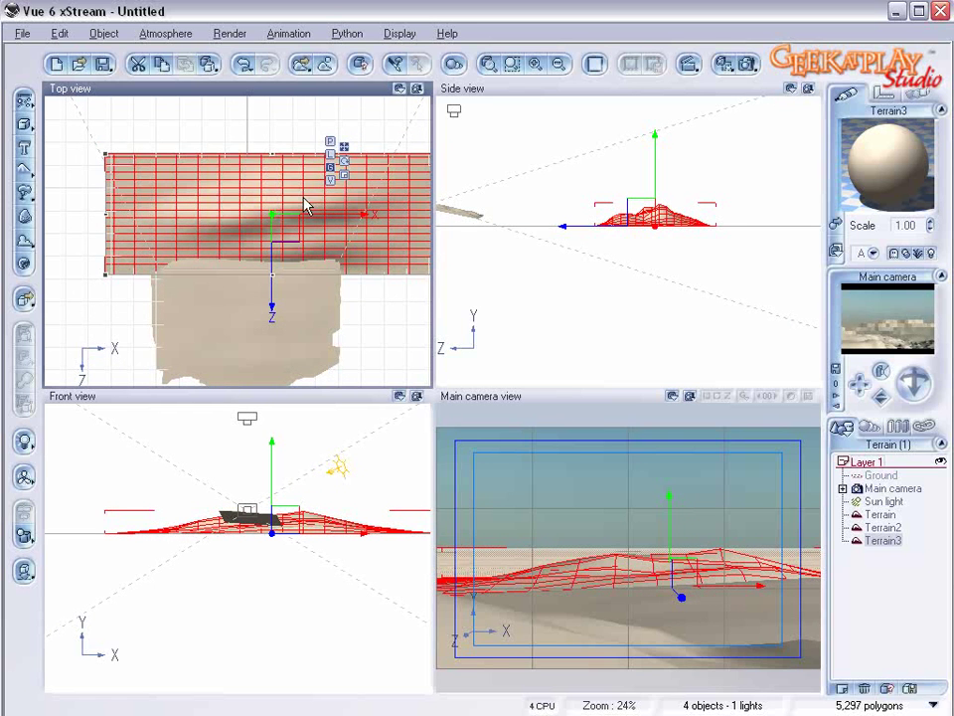
{"action": "left_click_drag", "start_coordinate": [300, 230], "coordinate": [352, 224]}
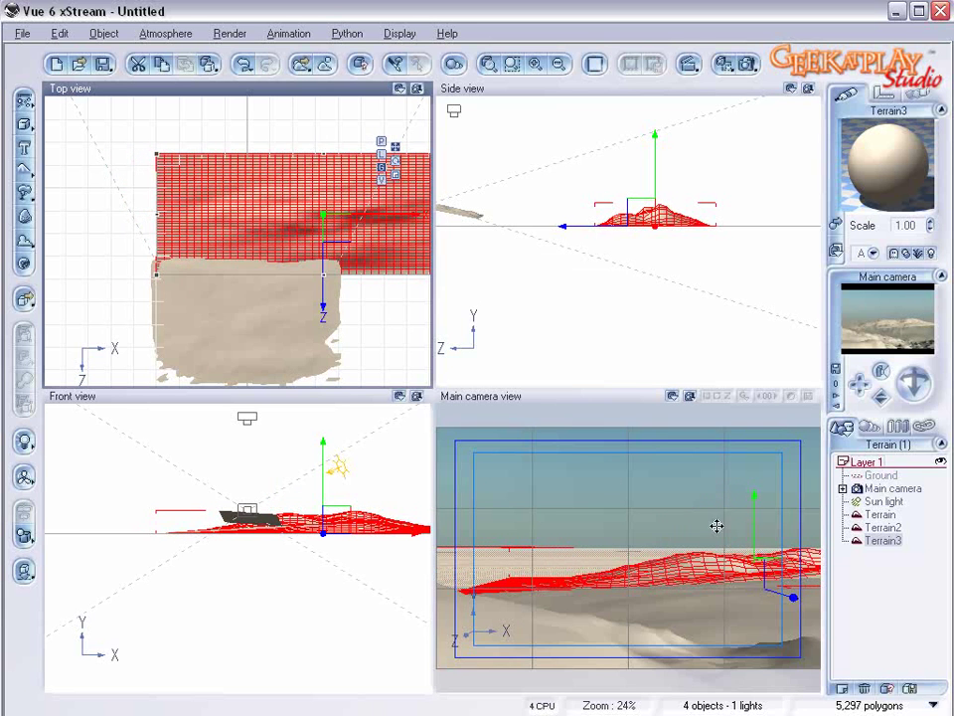
{"action": "right_click_drag", "start_coordinate": [223, 261], "coordinate": [256, 357]}
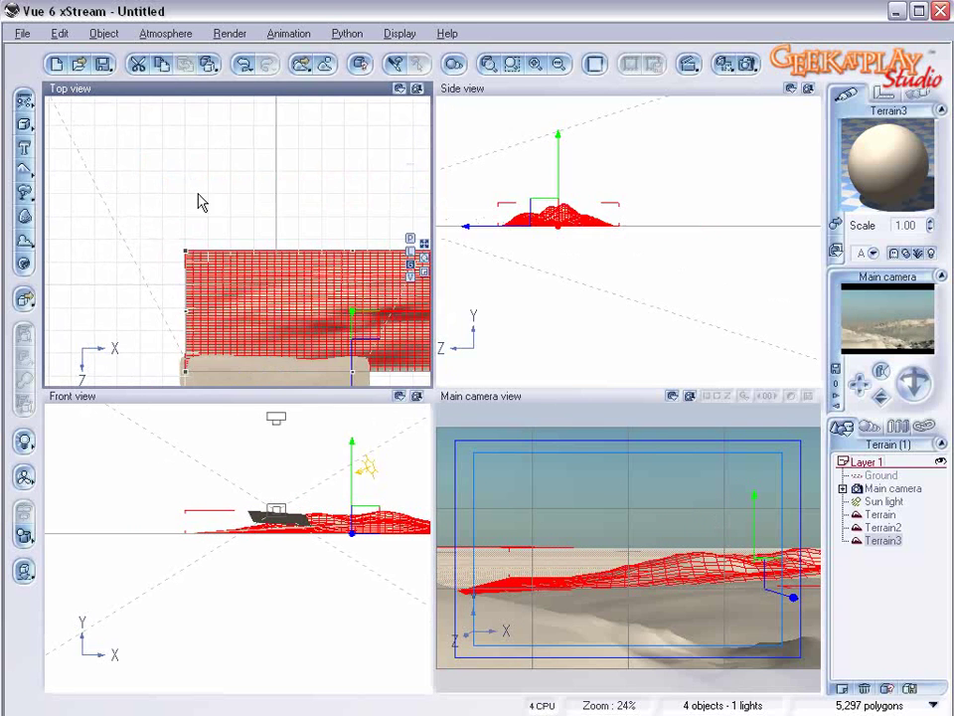
- Add Terrain4 and scale, move and stretch it wide and deep across the background hills
{"action": "left_click", "coordinate": [25, 172]}
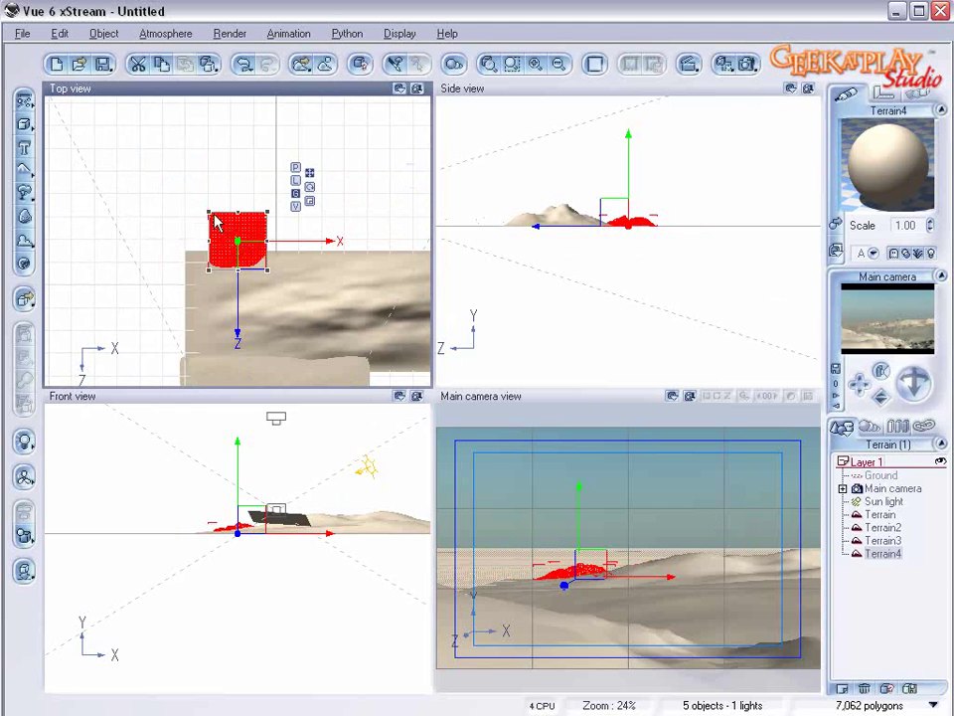
{"action": "left_click_drag", "start_coordinate": [119, 169], "coordinate": [72, 164]}
{"action": "left_click_drag", "start_coordinate": [203, 207], "coordinate": [158, 189]}
{"action": "left_click_drag", "start_coordinate": [238, 192], "coordinate": [451, 207]}
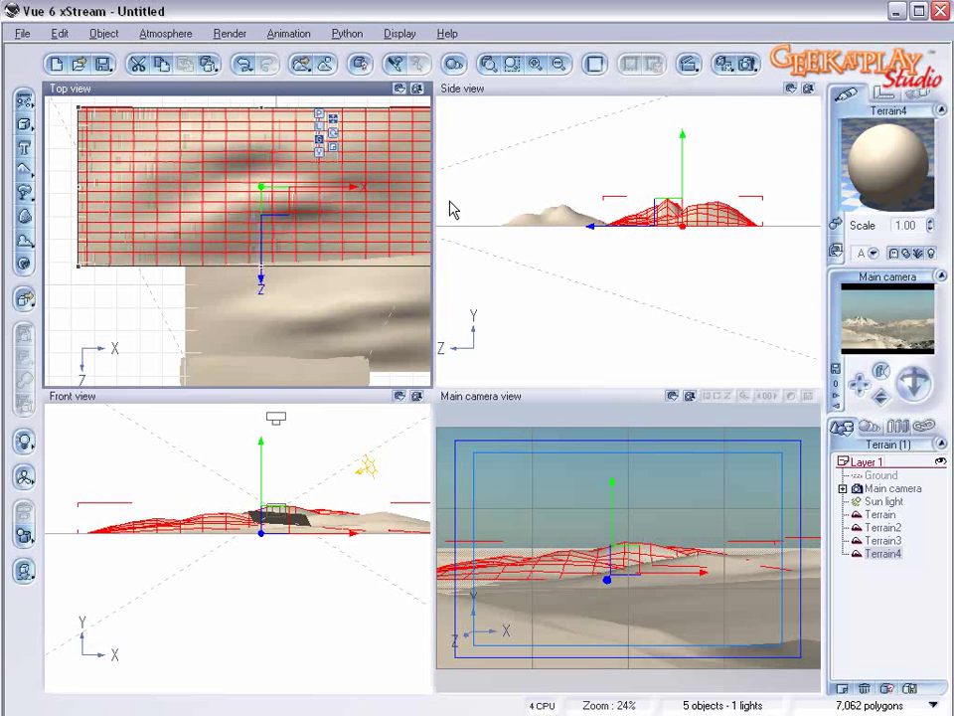
{"action": "left_click_drag", "start_coordinate": [280, 196], "coordinate": [209, 198]}
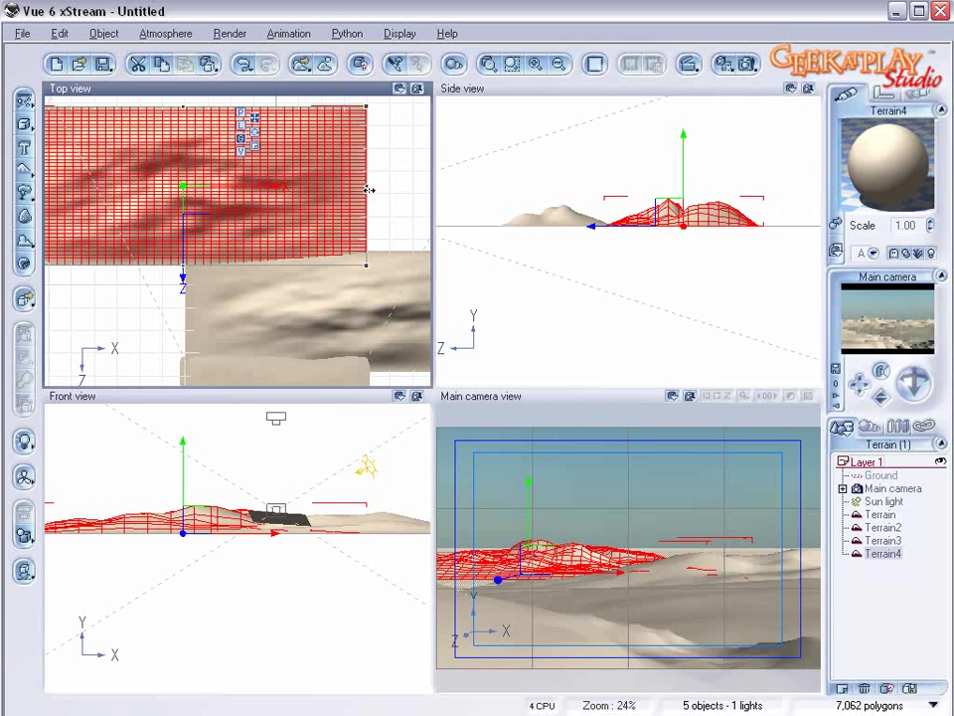
{"action": "left_click_drag", "start_coordinate": [427, 191], "coordinate": [425, 188]}
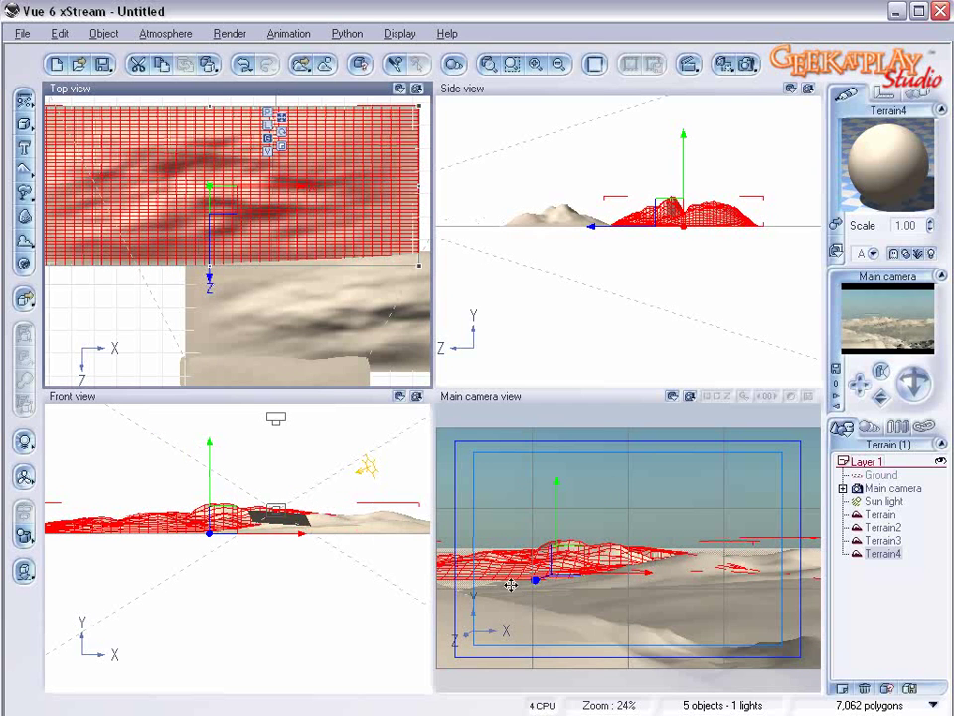
{"action": "left_click_drag", "start_coordinate": [214, 276], "coordinate": [210, 285]}
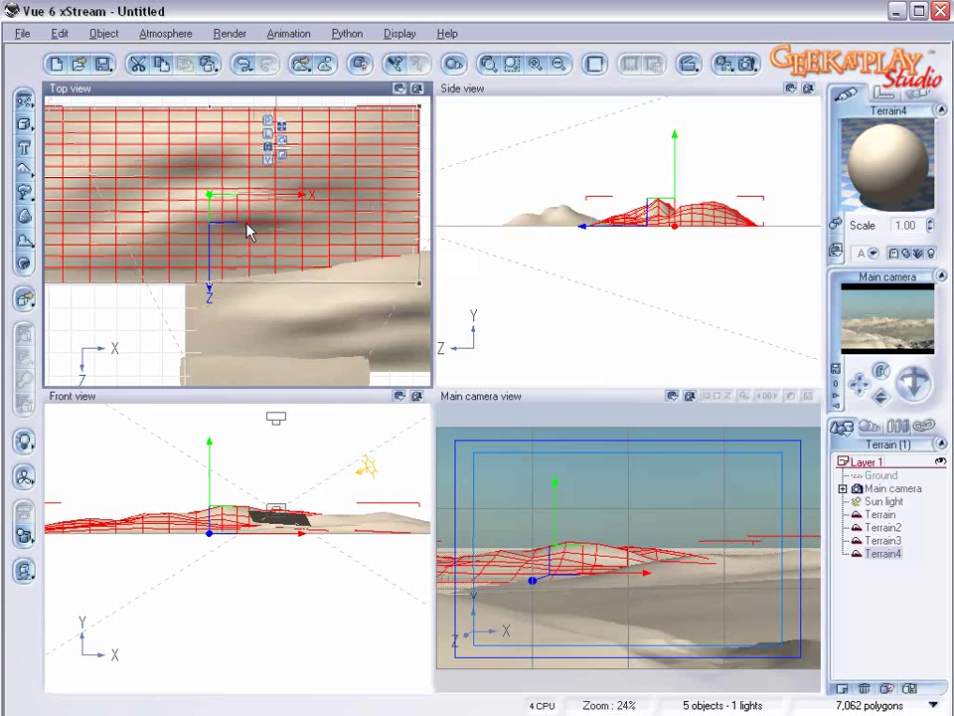
{"action": "right_click_drag", "start_coordinate": [245, 229], "coordinate": [239, 269]}
{"action": "mouse_move", "coordinate": [212, 197]}
{"action": "left_mouse_down"}
{"action": "mouse_move", "coordinate": [215, 207]}
{"action": "mouse_move", "coordinate": [214, 183]}
{"action": "left_mouse_up"}
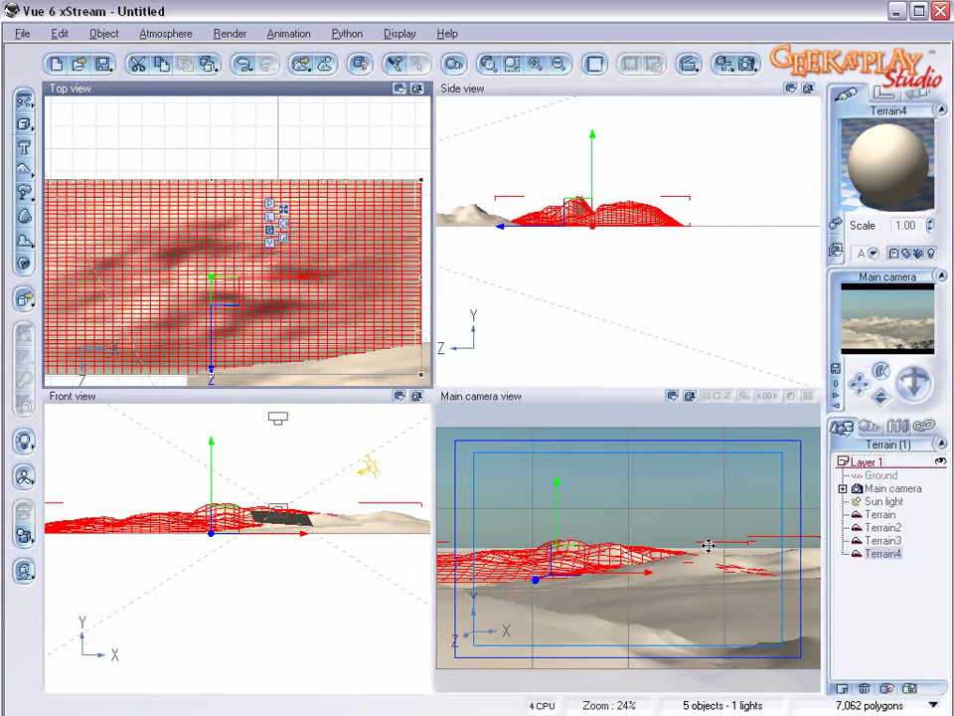
{"action": "left_click", "coordinate": [749, 60]}
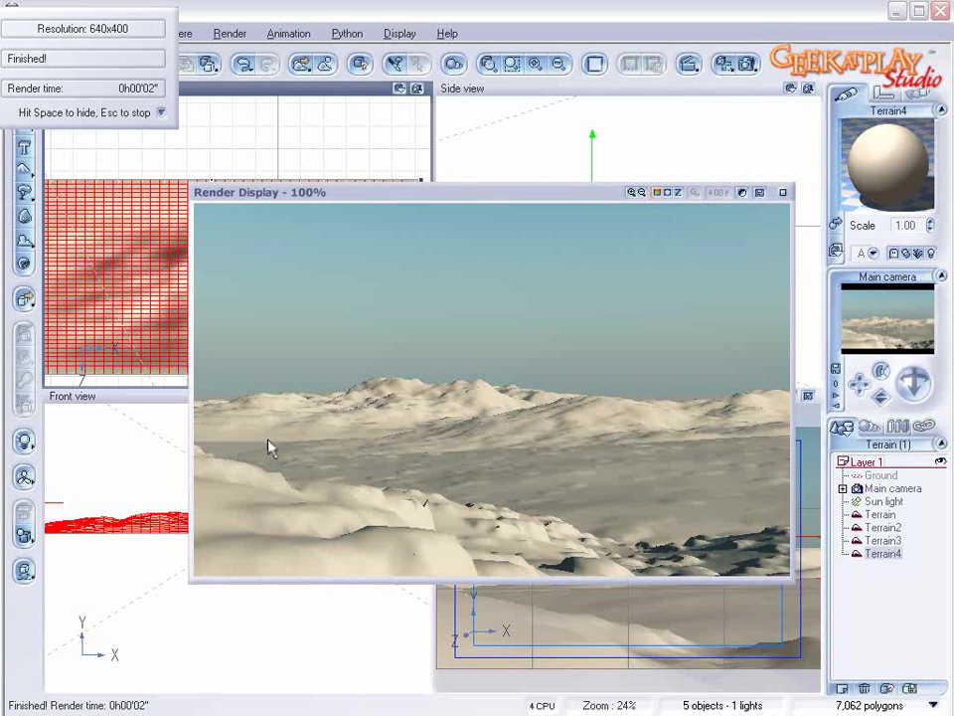
{"action": "left_click", "coordinate": [784, 192]}
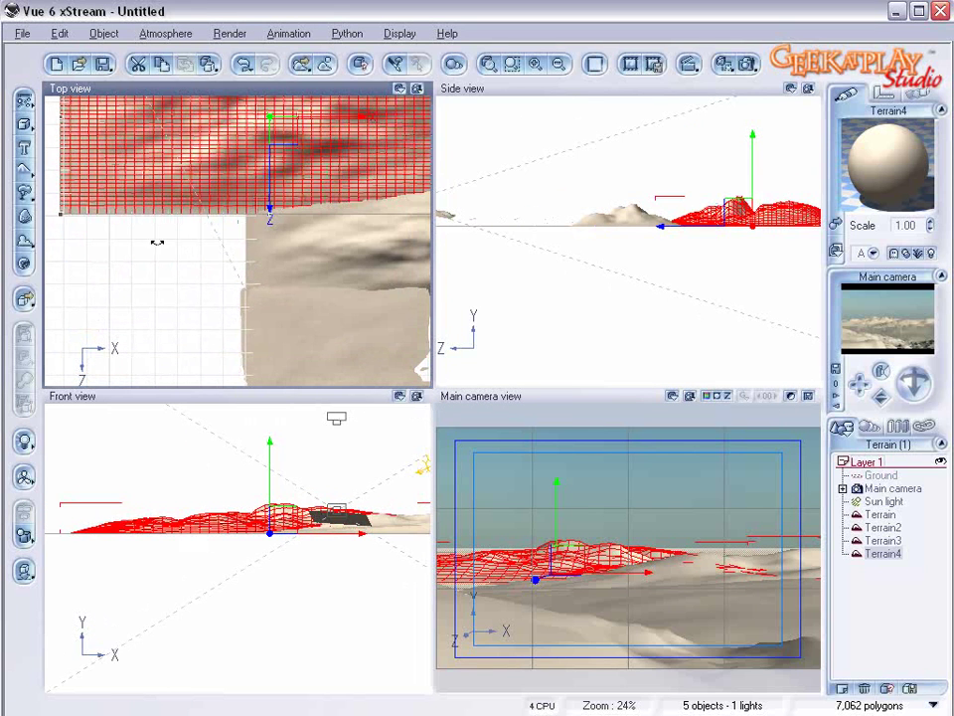
- Add a fifth terrain, Terrain5, then enlarge it and stretch it wider to the left
{"action": "left_click", "coordinate": [27, 167]}
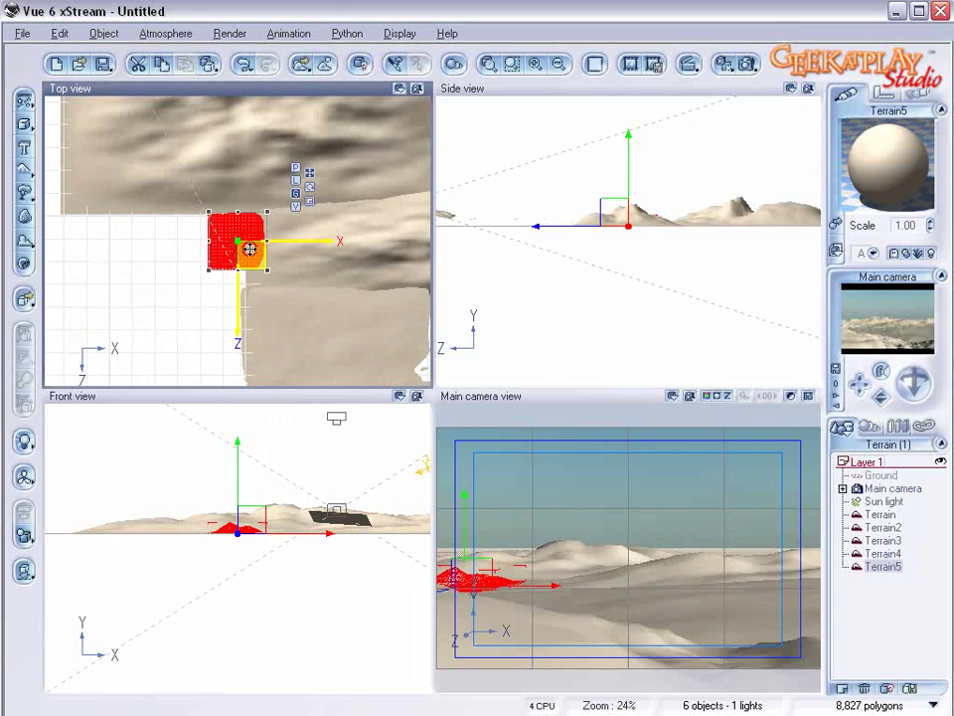
{"action": "left_click_drag", "start_coordinate": [236, 251], "coordinate": [236, 321]}
{"action": "left_click_drag", "start_coordinate": [197, 256], "coordinate": [69, 256]}
- Pan the Top view and zoom it out from 10% to 6% around the terrains
{"action": "right_click_drag", "start_coordinate": [265, 211], "coordinate": [240, 268]}
{"action": "scroll", "coordinate": [302, 230], "scroll_direction": "down", "scroll_amount": 4}
{"action": "right_click_drag", "start_coordinate": [302, 230], "coordinate": [362, 351]}
{"action": "scroll", "coordinate": [237, 174], "scroll_direction": "down", "scroll_amount": 2}
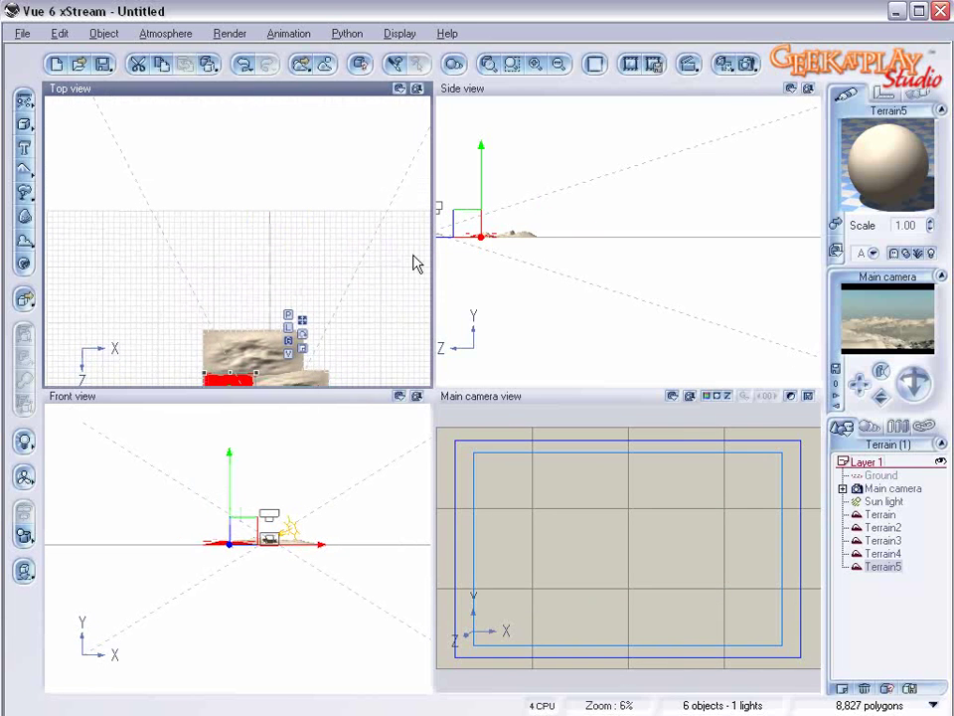
- Add Terrain6, move and enlarge it in the Top view, and make it taller
{"action": "left_click", "coordinate": [26, 175]}
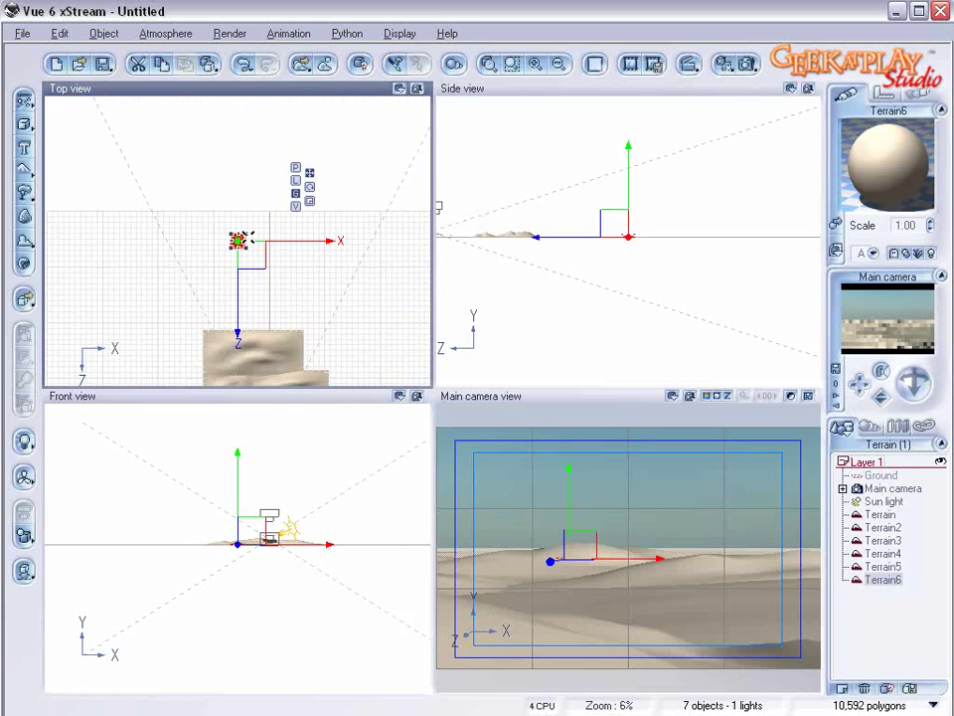
{"action": "left_click_drag", "start_coordinate": [251, 241], "coordinate": [452, 105]}
{"action": "left_click_drag", "start_coordinate": [319, 177], "coordinate": [326, 250]}
{"action": "left_click_drag", "start_coordinate": [633, 212], "coordinate": [638, 202]}
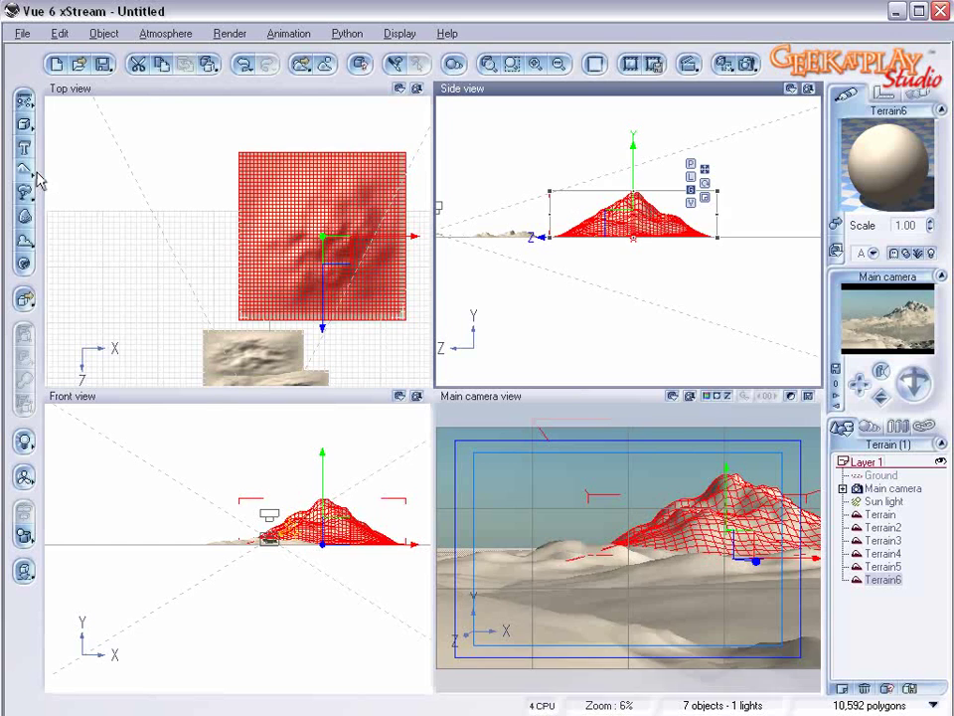
- Add Terrain7, size and position it in the Top view, and stretch it taller in the Side view
{"action": "left_click", "coordinate": [26, 168]}
{"action": "left_click_drag", "start_coordinate": [185, 194], "coordinate": [228, 239]}
{"action": "mouse_move", "coordinate": [283, 292]}
{"action": "left_mouse_down"}
{"action": "mouse_move", "coordinate": [300, 301]}
{"action": "mouse_move", "coordinate": [283, 281]}
{"action": "left_mouse_up"}
{"action": "left_click_drag", "start_coordinate": [233, 246], "coordinate": [266, 260]}
{"action": "left_click", "coordinate": [582, 467]}
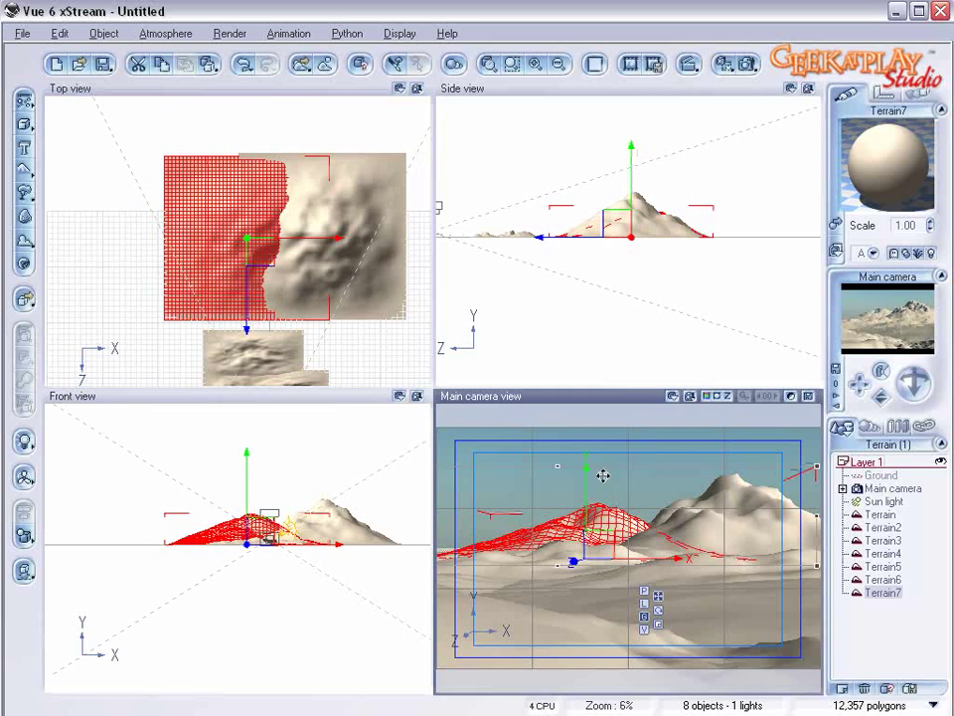
{"action": "left_click", "coordinate": [638, 216]}
{"action": "left_click_drag", "start_coordinate": [635, 183], "coordinate": [632, 196]}
- Add Terrain8 at the upper left, widening it and stretching it taller
{"action": "left_click", "coordinate": [24, 123]}
{"action": "left_click_drag", "start_coordinate": [238, 310], "coordinate": [169, 177]}
{"action": "left_click", "coordinate": [694, 226]}
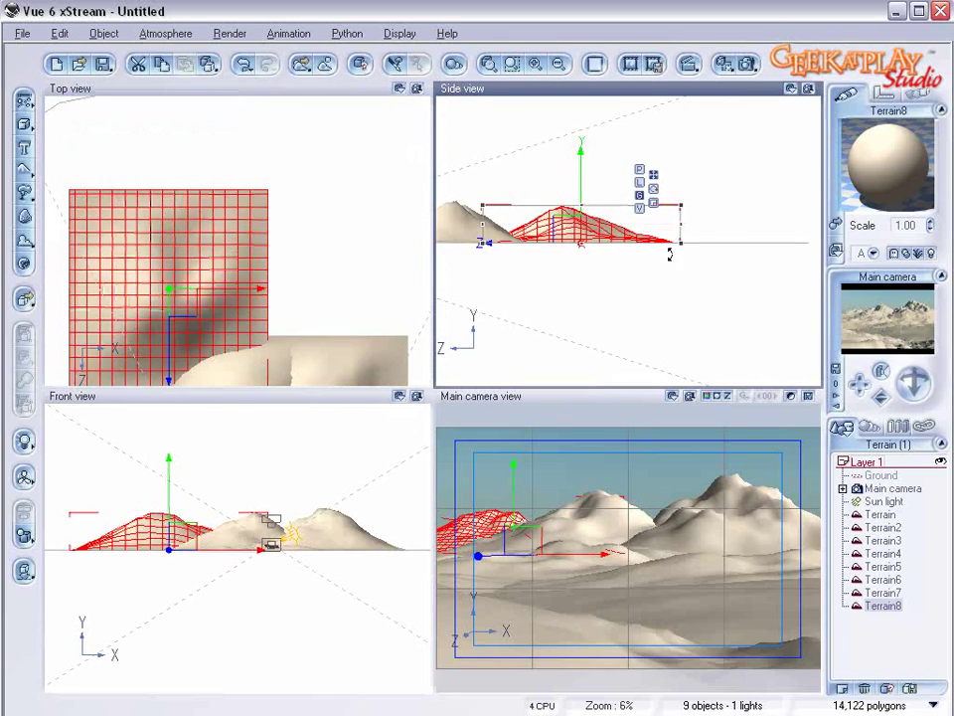
{"action": "left_click_drag", "start_coordinate": [681, 205], "coordinate": [779, 196]}
{"action": "left_click_drag", "start_coordinate": [617, 193], "coordinate": [616, 169]}
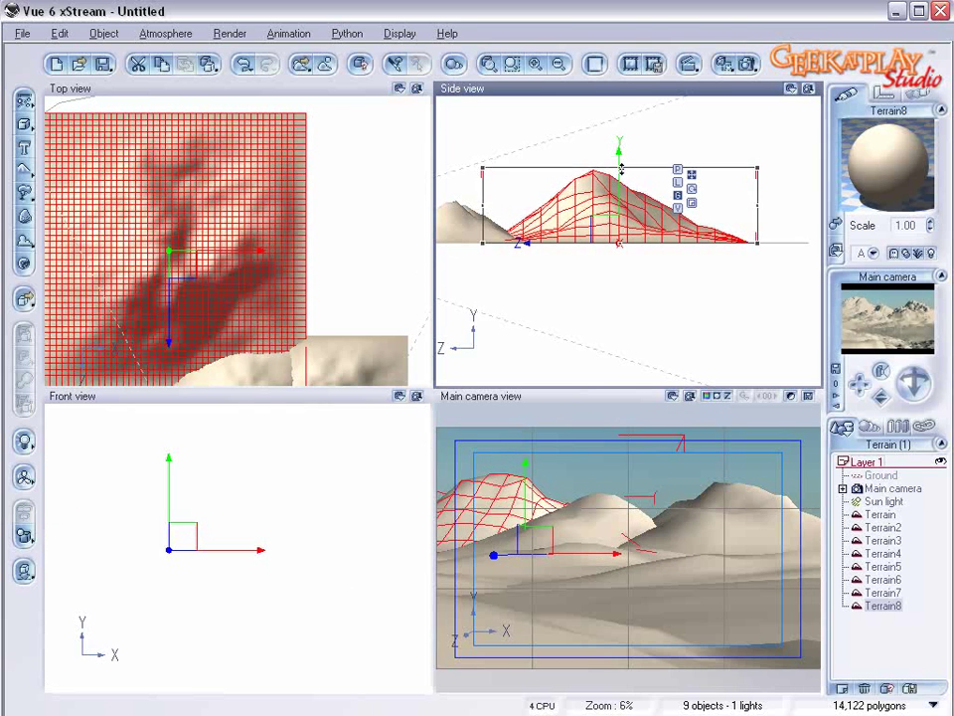
- Raise Terrain7 and Terrain6 higher, then start a test render of the mountains
{"action": "left_click", "coordinate": [881, 593]}
{"action": "left_click_drag", "start_coordinate": [637, 230], "coordinate": [637, 226]}
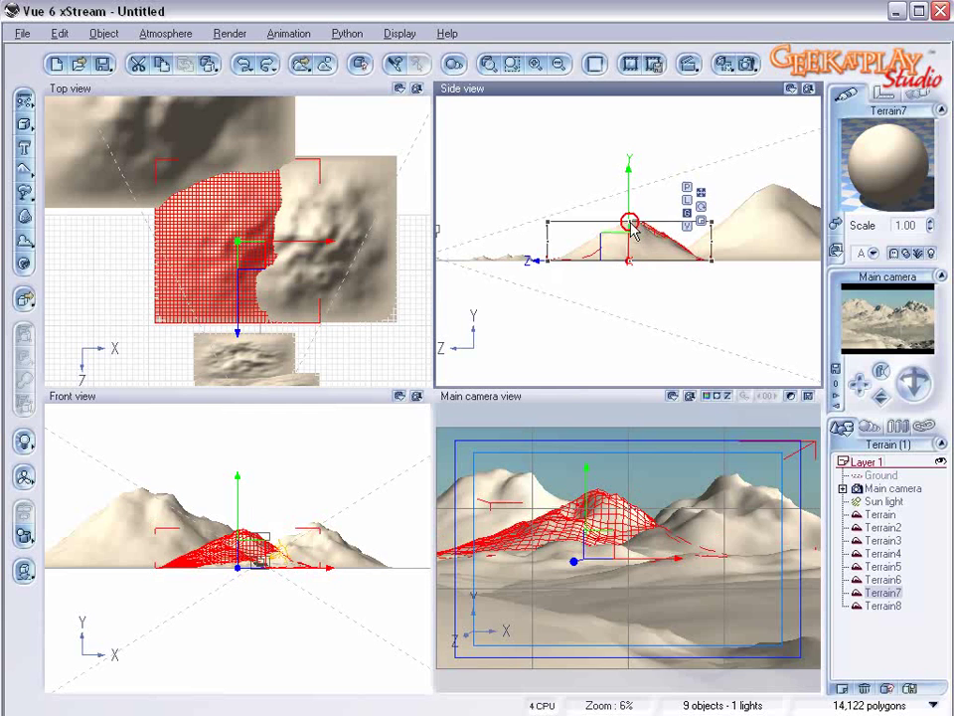
{"action": "left_click", "coordinate": [630, 219]}
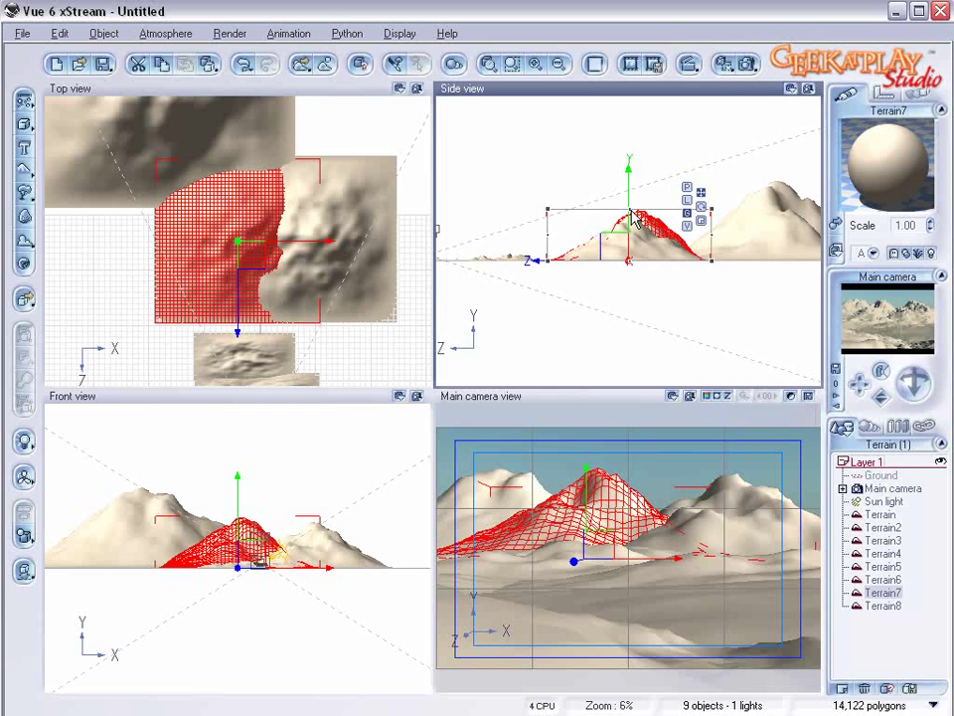
{"action": "left_click", "coordinate": [882, 605]}
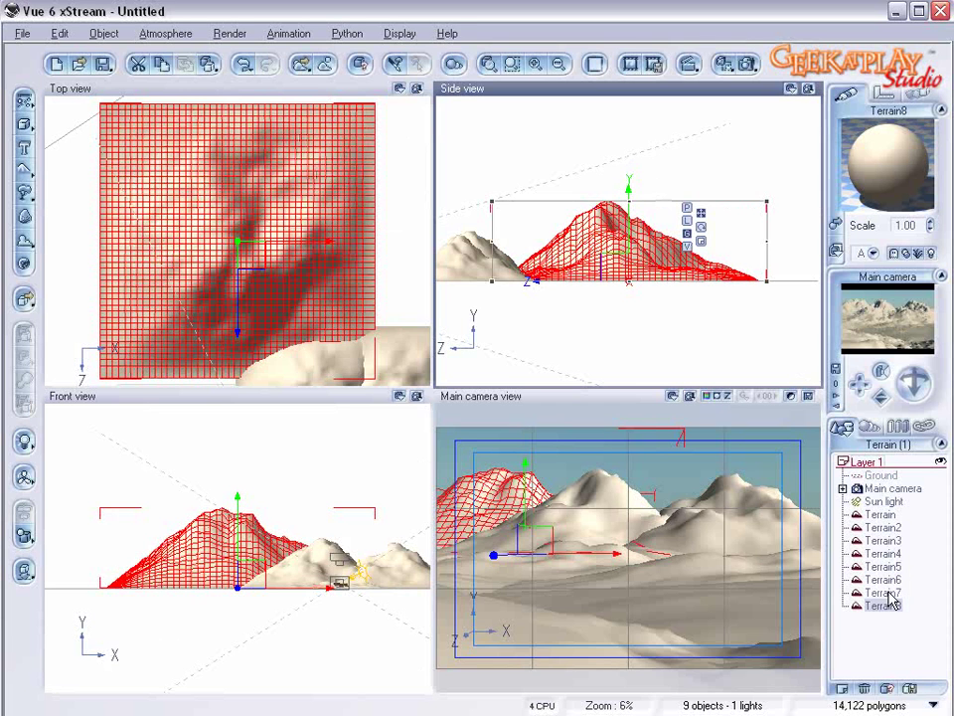
{"action": "left_click", "coordinate": [882, 579]}
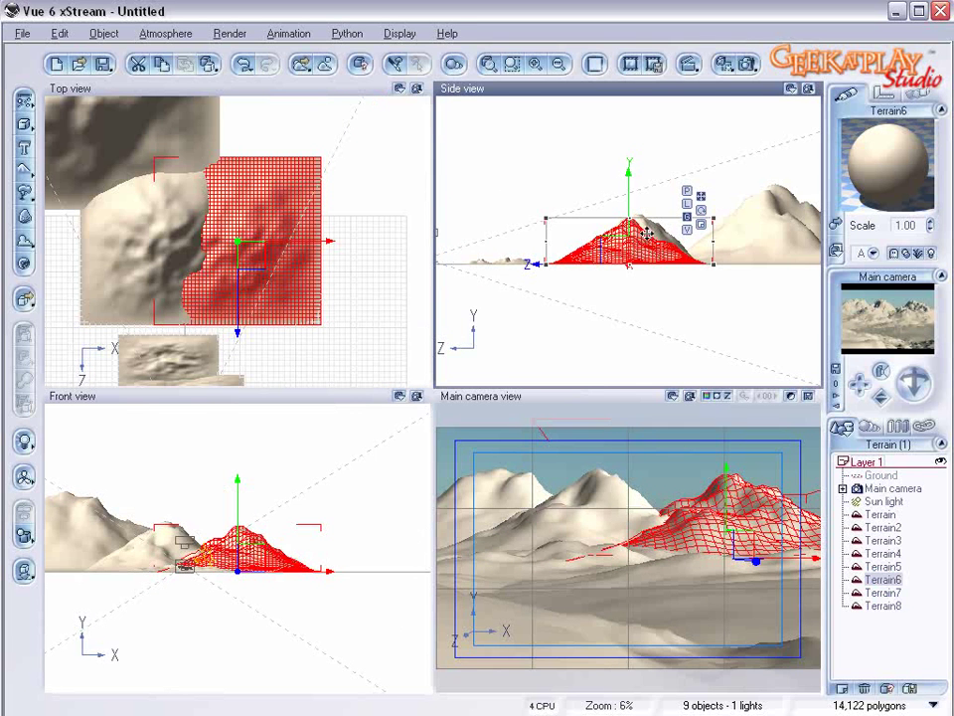
{"action": "left_click_drag", "start_coordinate": [632, 226], "coordinate": [632, 213]}
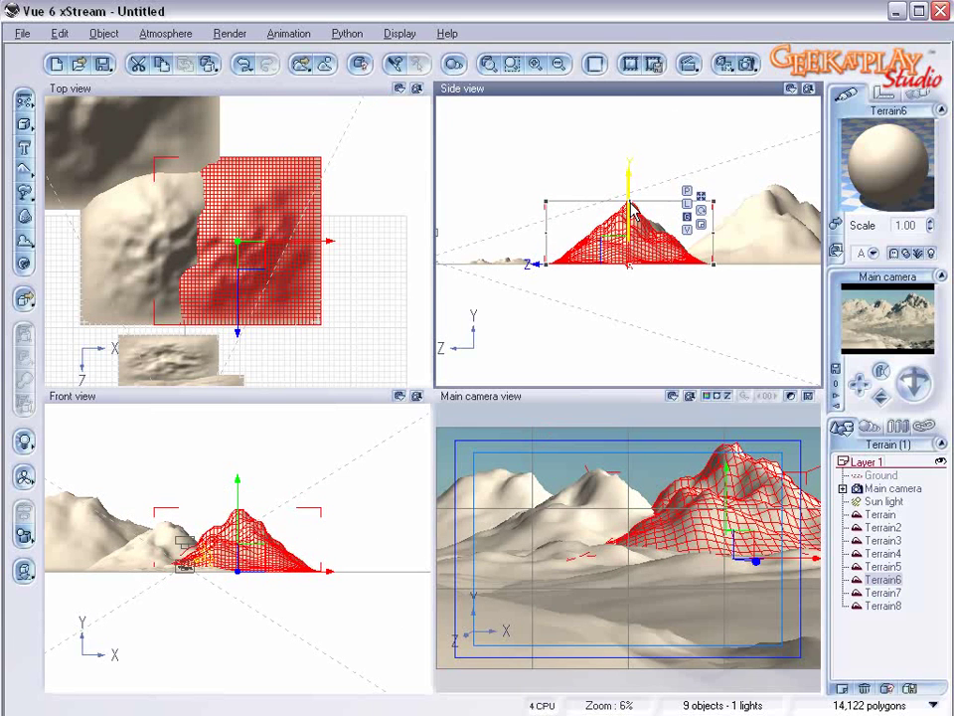
{"action": "left_click", "coordinate": [748, 64]}
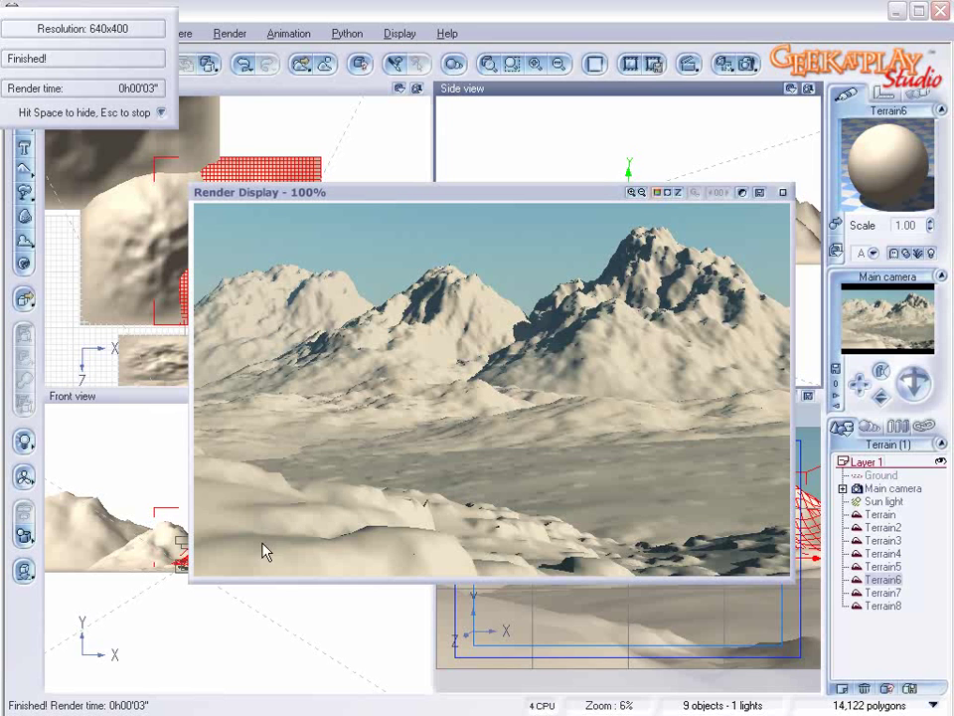
- Close the finished 640x400 test render of the snowy mountains
{"action": "left_click", "coordinate": [782, 195]}
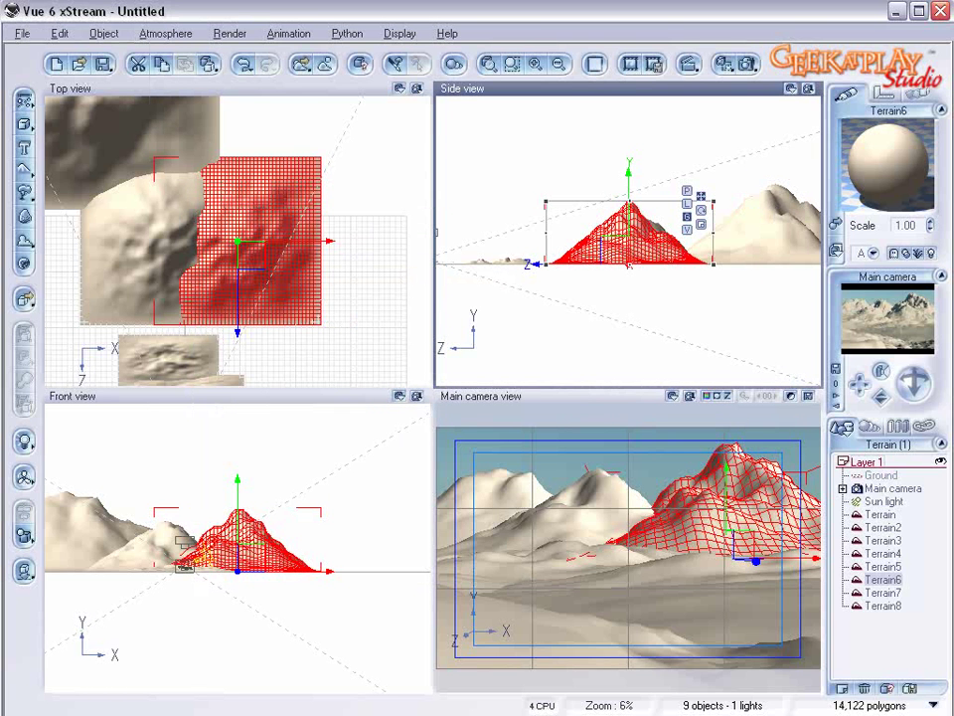
- Select Terrain6, Terrain7 and Terrain8 together and switch their shared material to a Mixed material
{"action": "left_click", "coordinate": [885, 605]}
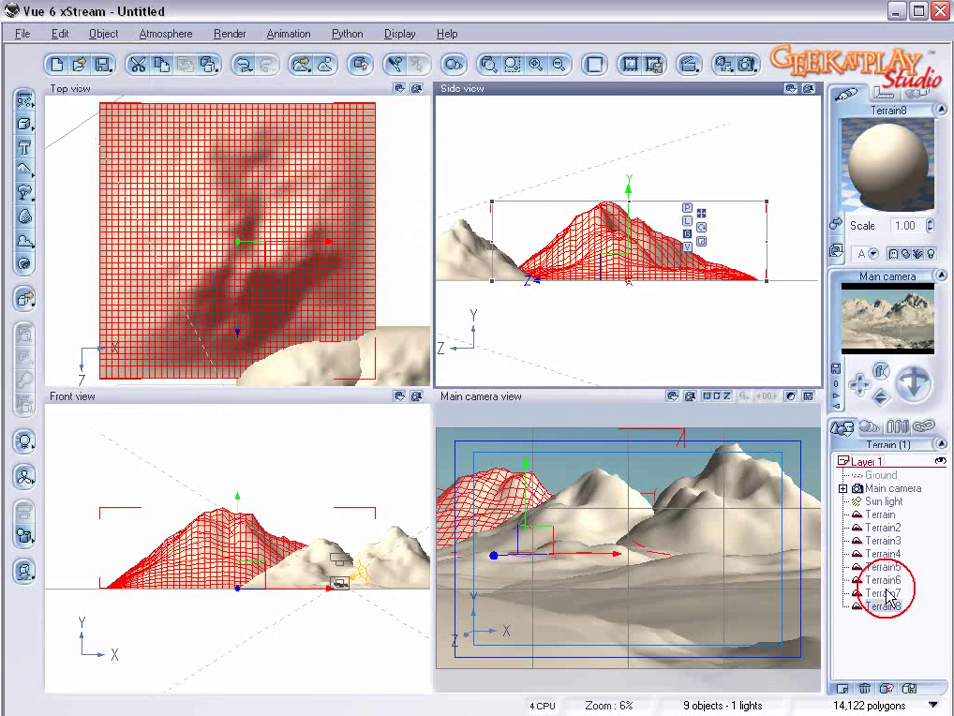
{"action": "left_click", "coordinate": [881, 581], "text": "shift"}
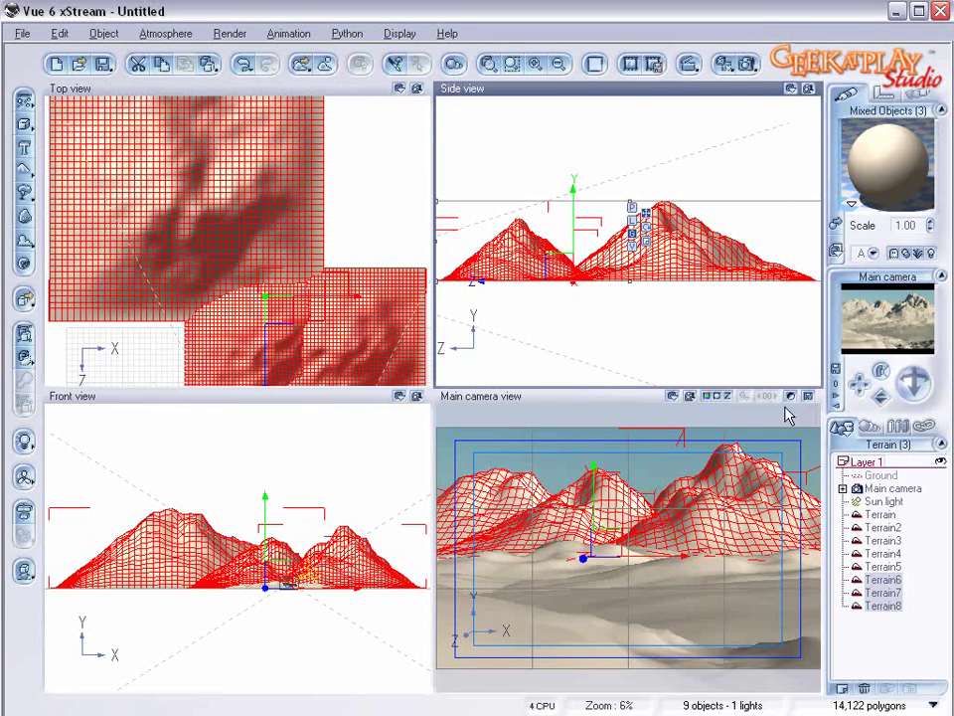
{"action": "double_click", "coordinate": [877, 186]}
{"action": "left_click_drag", "start_coordinate": [535, 93], "coordinate": [500, 169]}
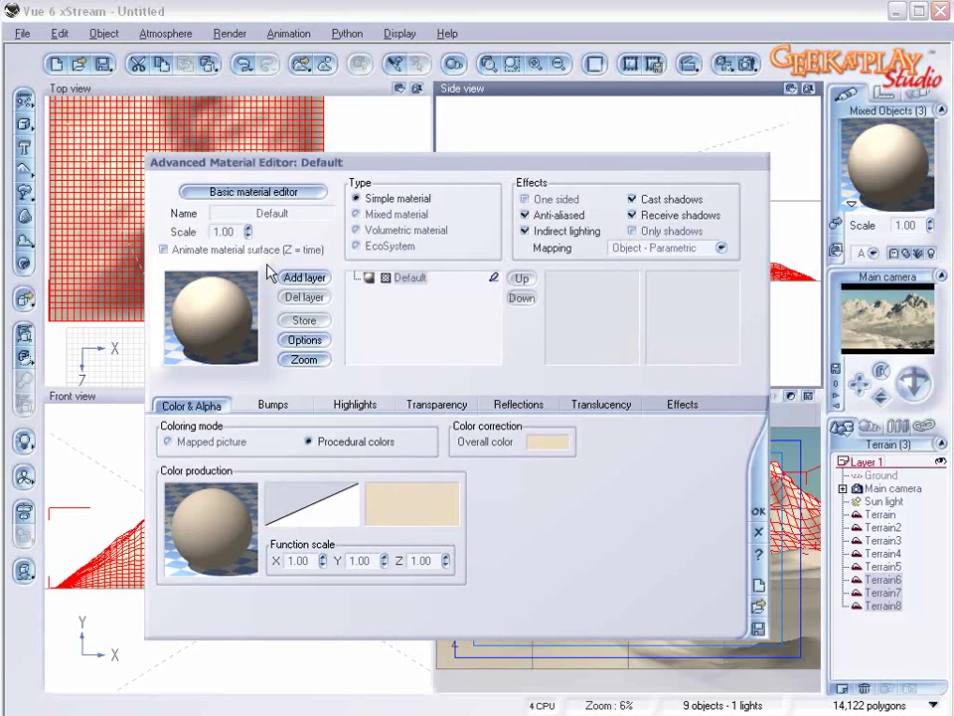
{"action": "left_click", "coordinate": [359, 215]}
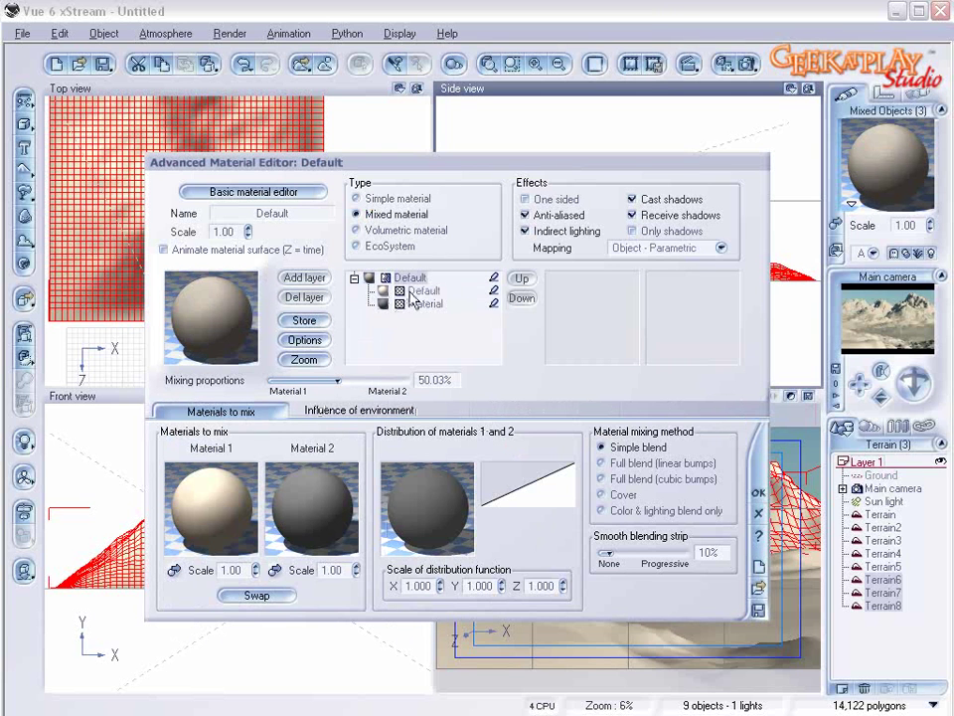
{"action": "left_click", "coordinate": [406, 291]}
- Load Rocks and Plants from the Landscapes collection as the first sub-material
{"action": "left_click", "coordinate": [209, 306]}
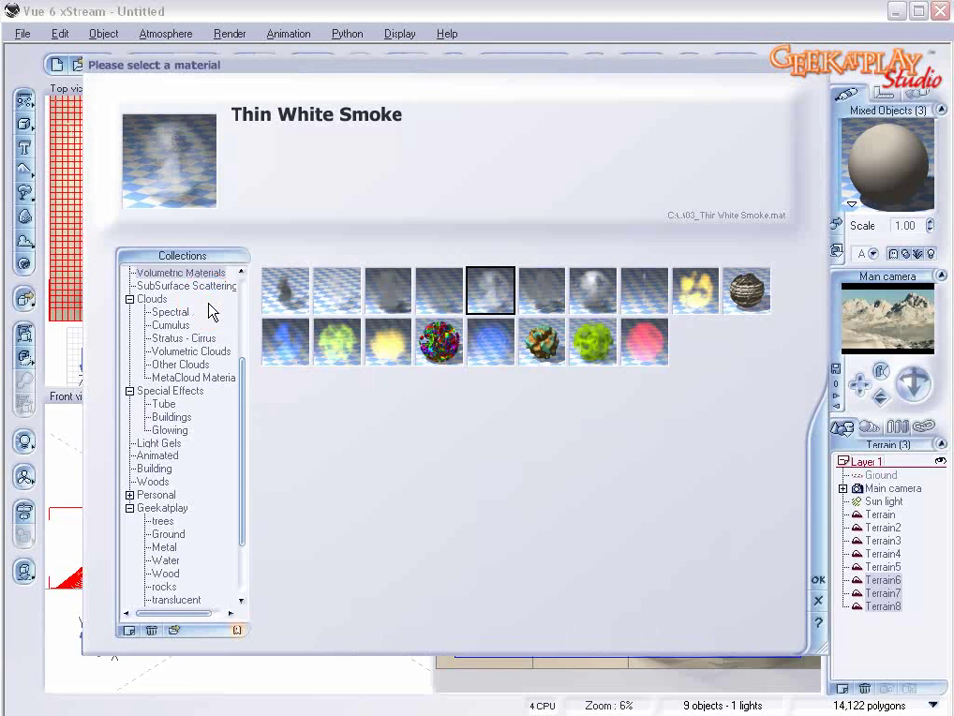
{"action": "left_click_drag", "start_coordinate": [240, 362], "coordinate": [246, 303]}
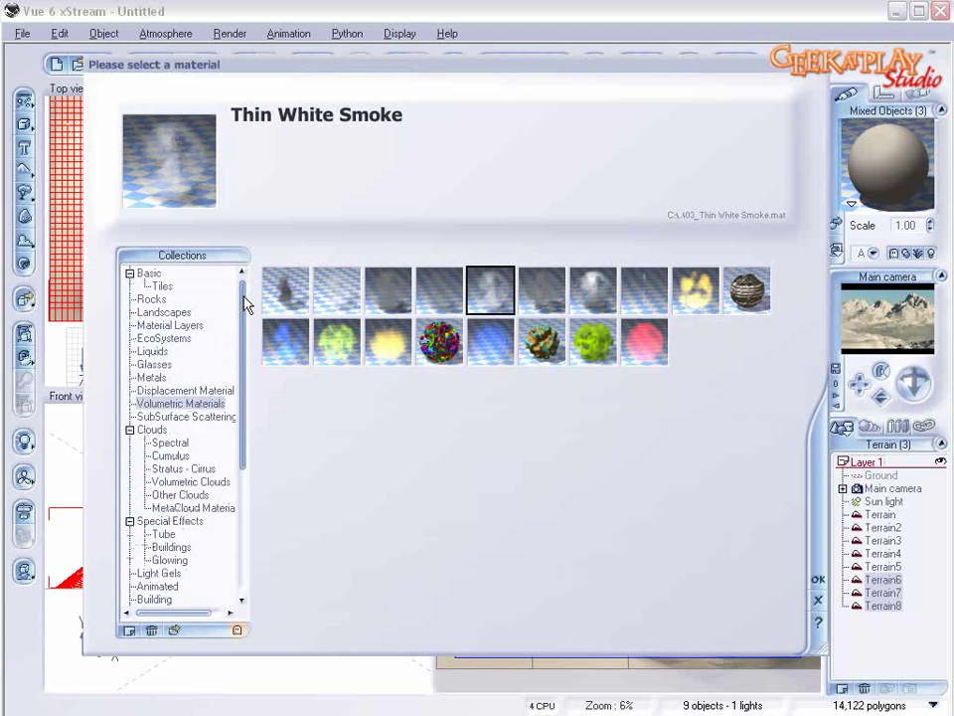
{"action": "left_click", "coordinate": [154, 311]}
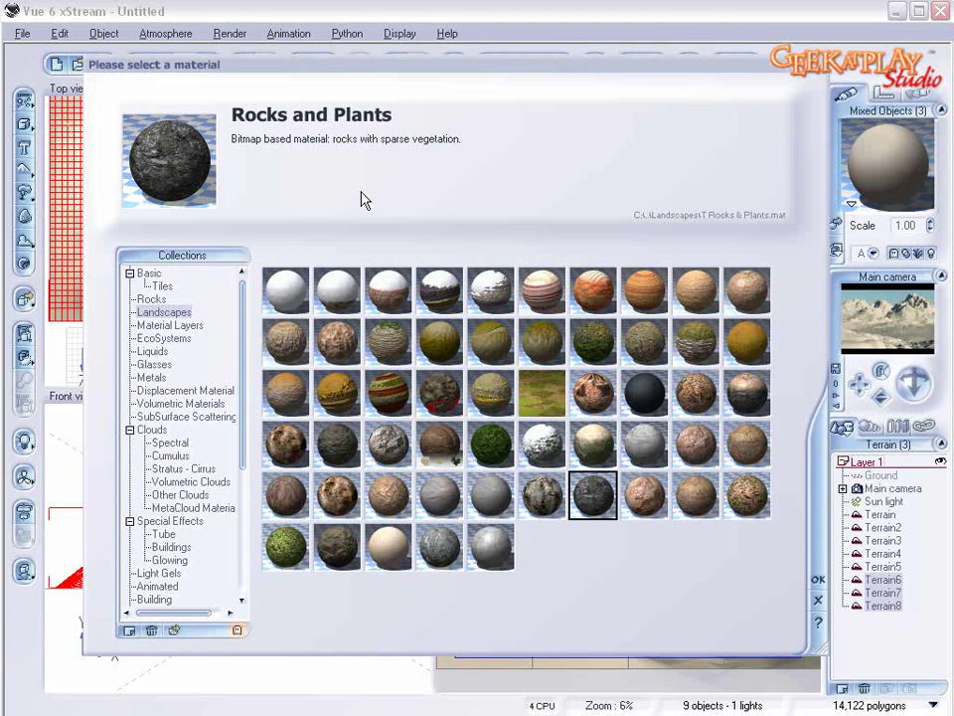
{"action": "left_click", "coordinate": [819, 575]}
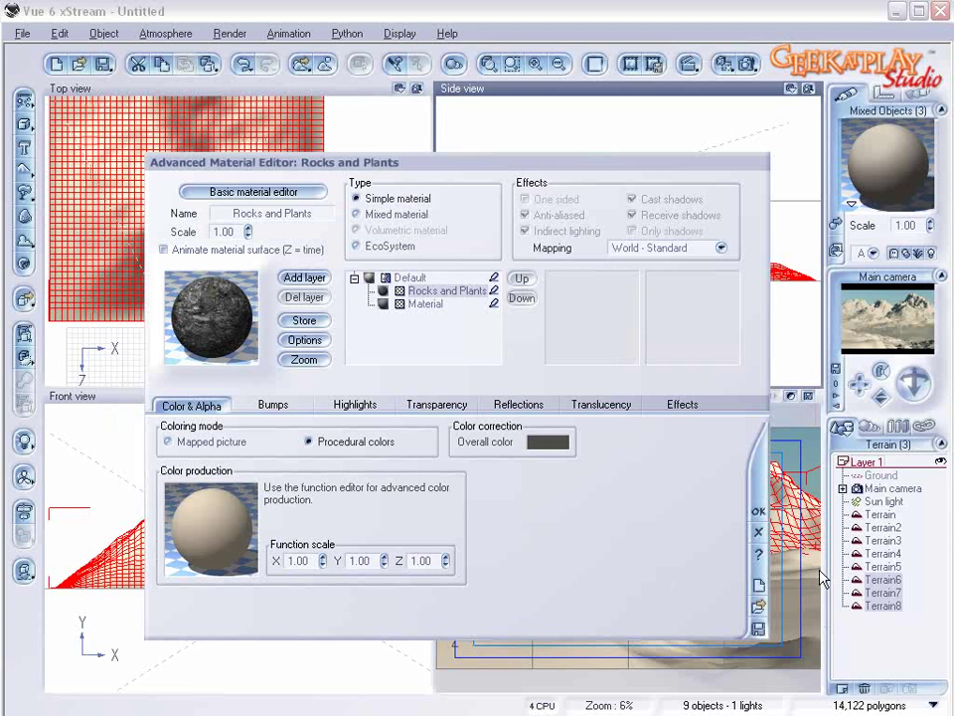
- Load Snow as the second sub-material and return to the mixed material settings
{"action": "left_click", "coordinate": [425, 304]}
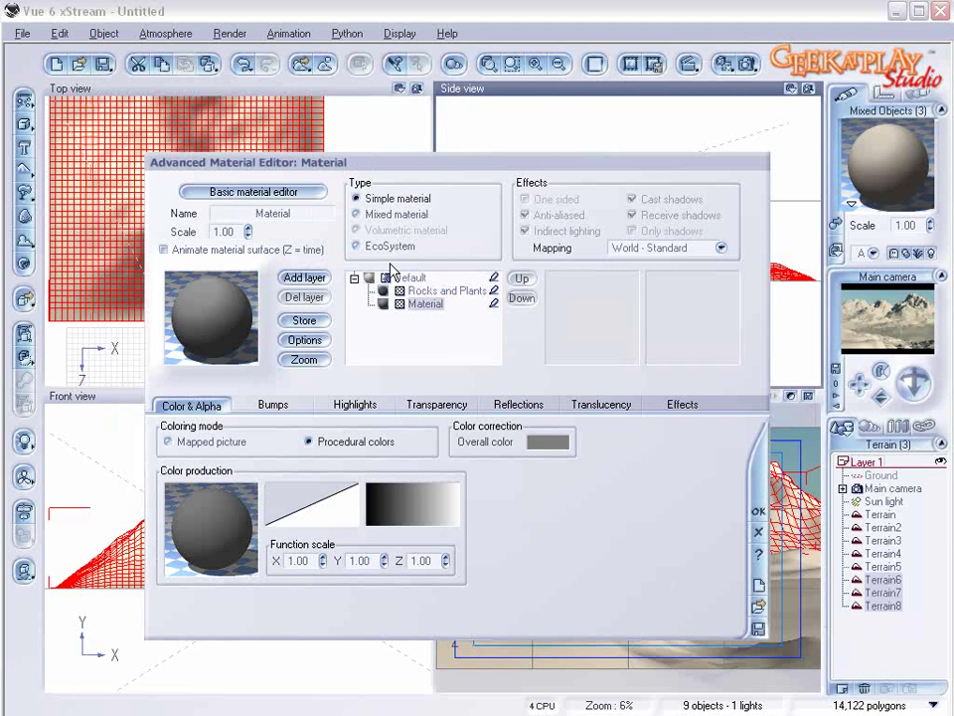
{"action": "double_click", "coordinate": [226, 306]}
{"action": "left_click", "coordinate": [279, 281]}
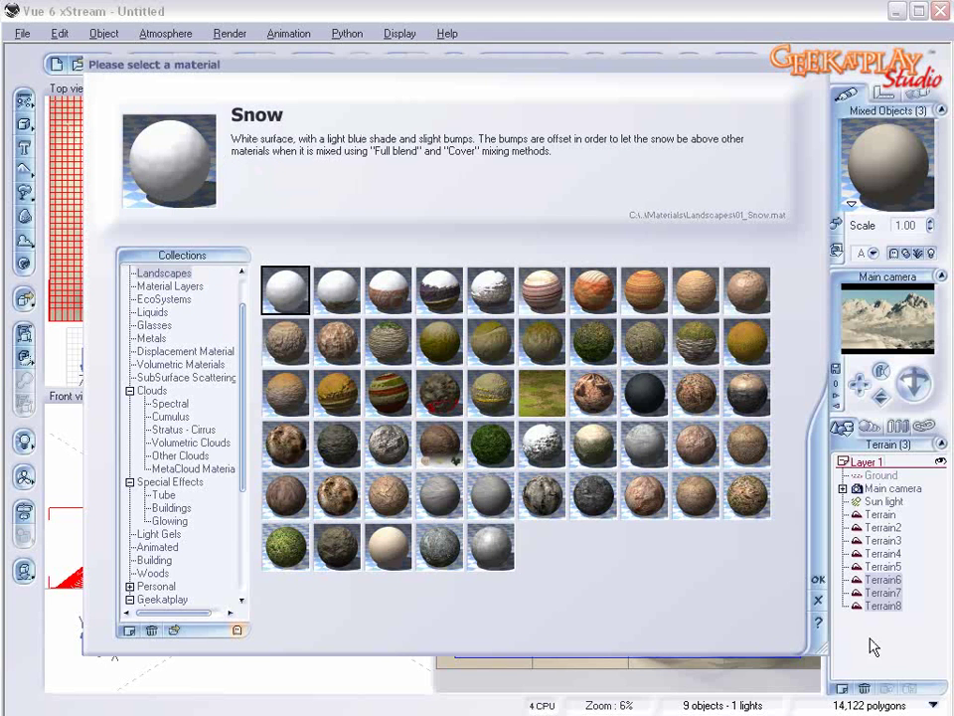
{"action": "left_click", "coordinate": [818, 578]}
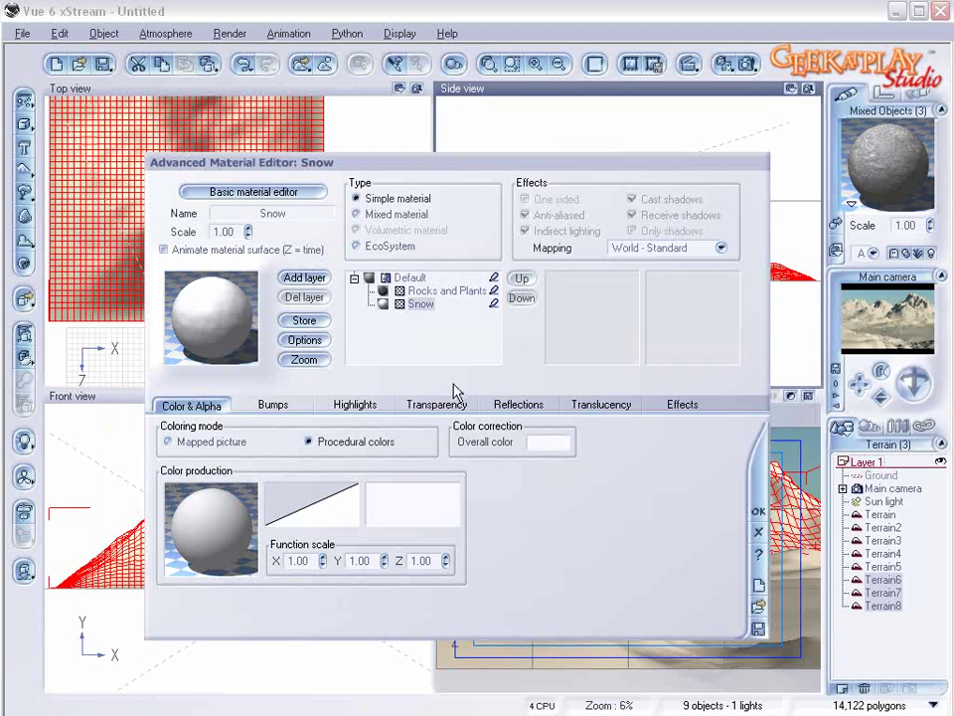
{"action": "left_click", "coordinate": [415, 277]}
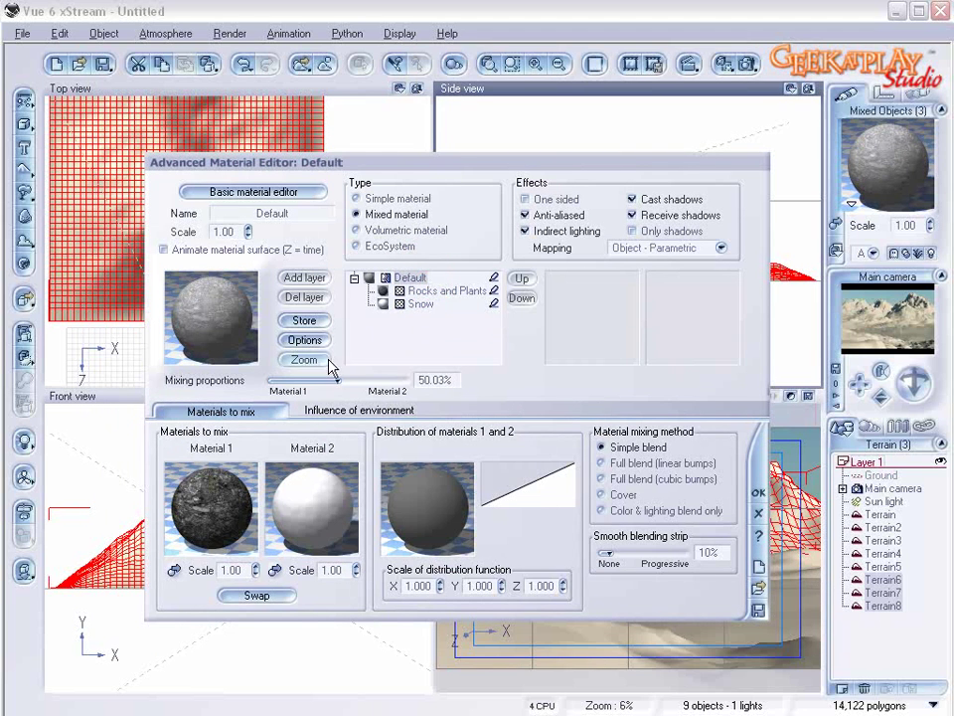
- Make snow distribution environment-dependent with altitude 67%, orientation 53% and azimuth 79°
{"action": "left_click", "coordinate": [363, 412]}
{"action": "left_click", "coordinate": [162, 432]}
{"action": "left_click_drag", "start_coordinate": [239, 467], "coordinate": [255, 467]}
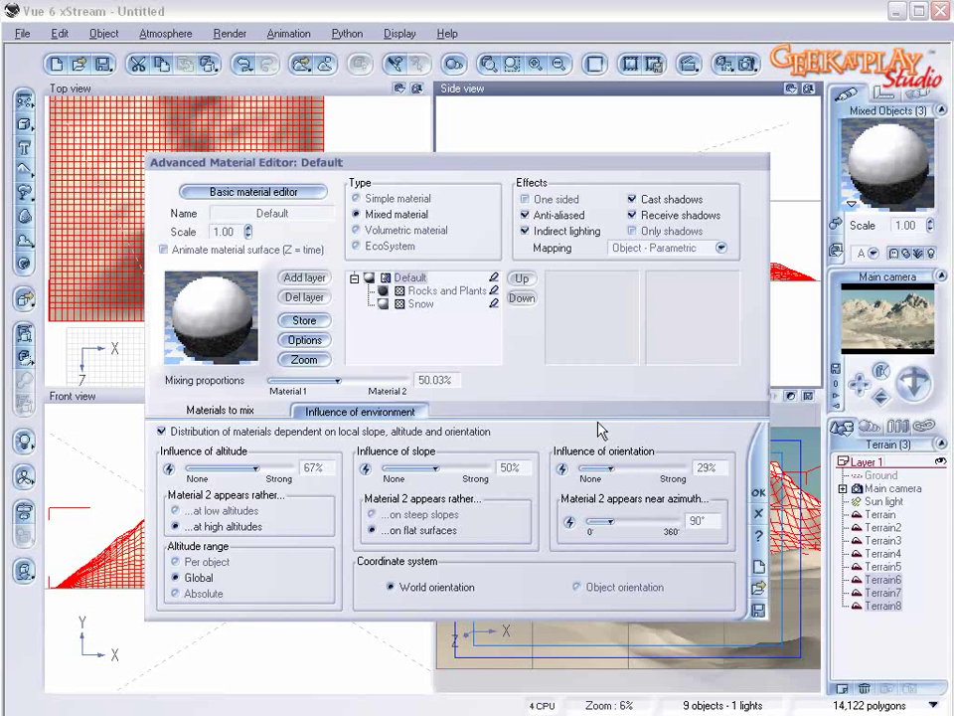
{"action": "left_click_drag", "start_coordinate": [618, 467], "coordinate": [633, 468]}
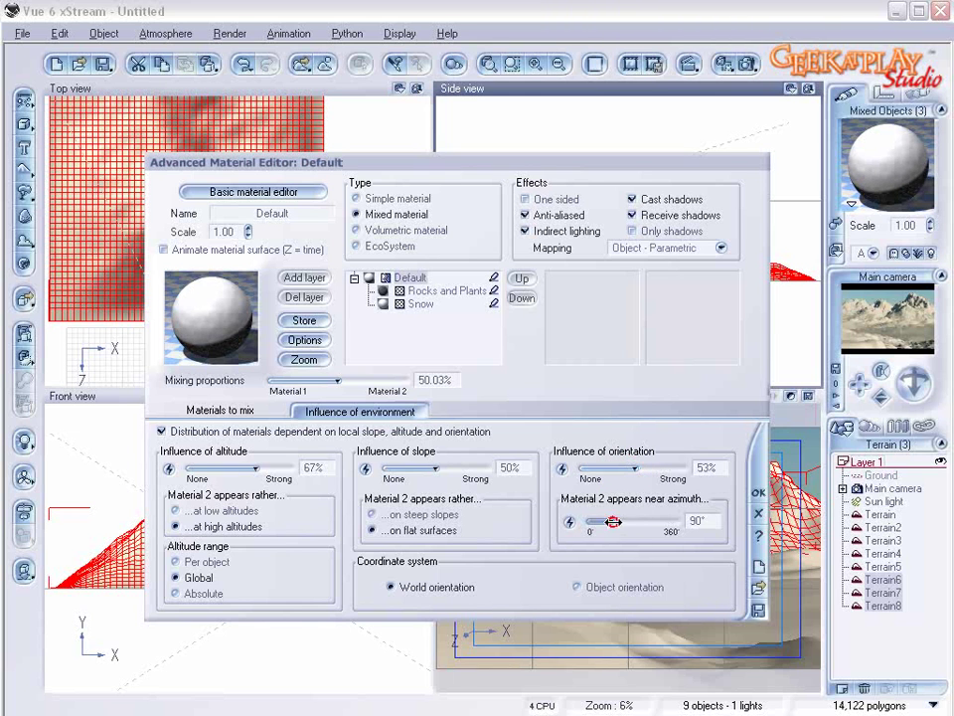
{"action": "left_click_drag", "start_coordinate": [614, 521], "coordinate": [609, 521]}
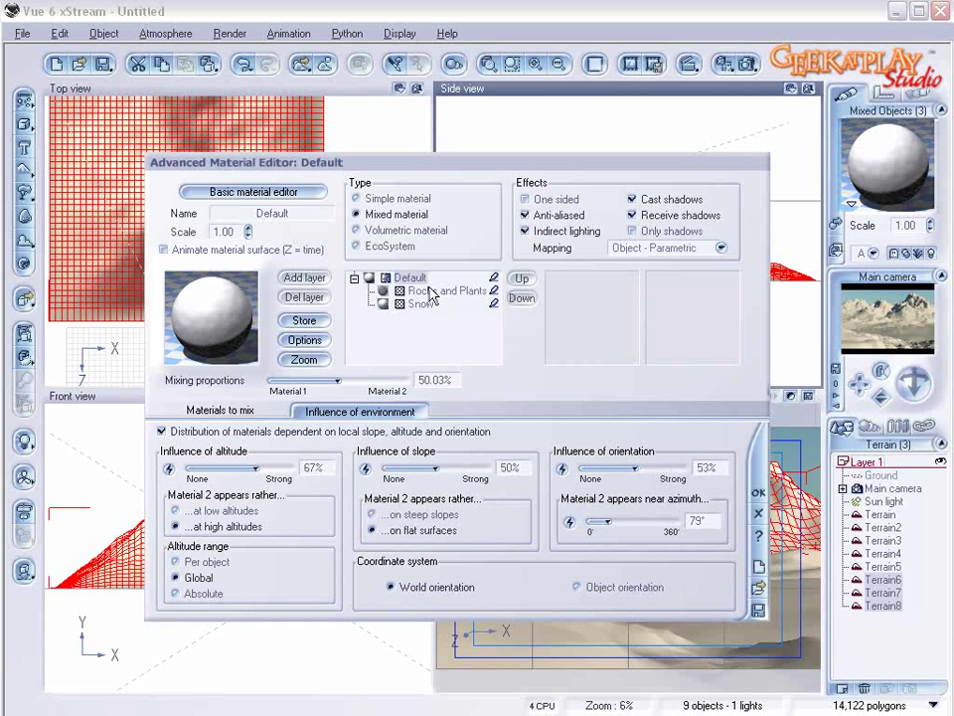
- Change the rock/snow mixing method from Simple blend to Cover
{"action": "left_click", "coordinate": [237, 411]}
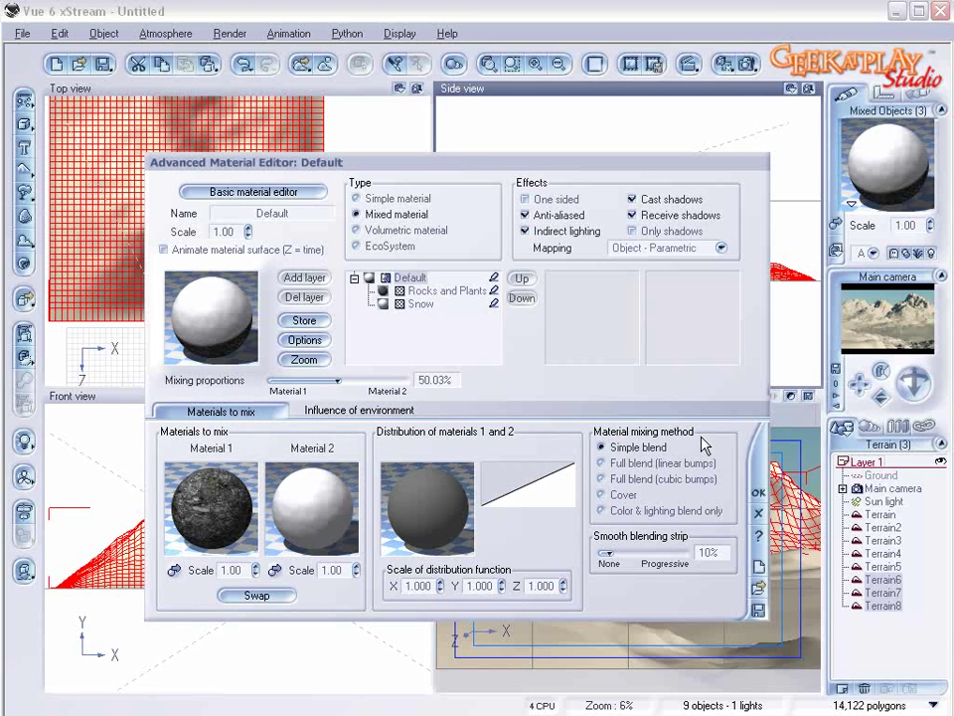
{"action": "left_click", "coordinate": [604, 495]}
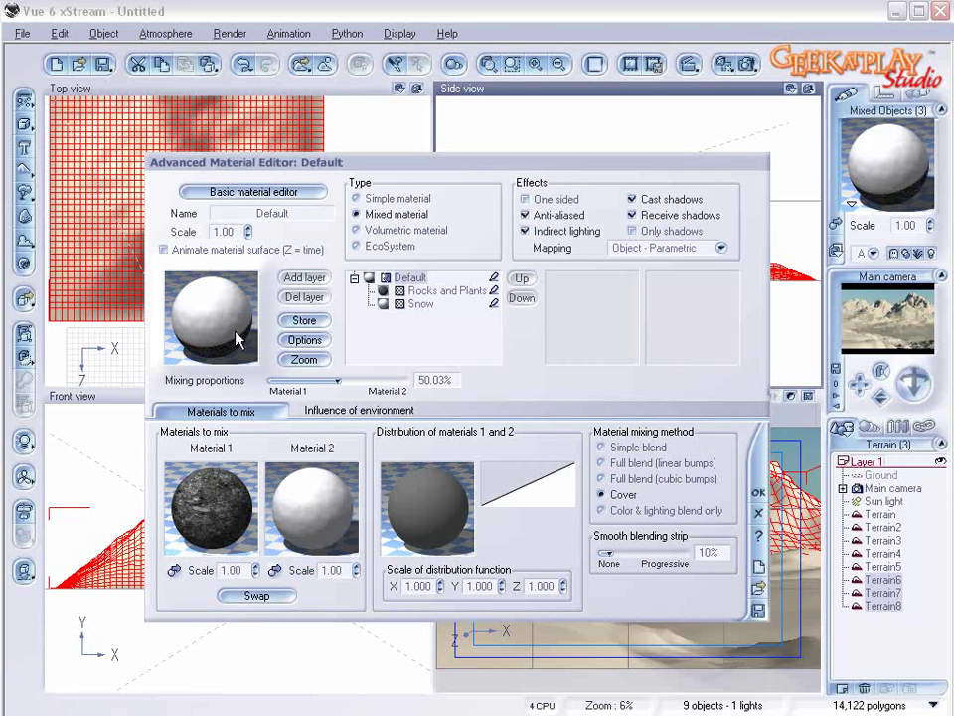
- Drive the distribution with a Fractal node: roughness 0.76, gain 1.27, largest feature 6.23
{"action": "right_click", "coordinate": [434, 494]}
{"action": "left_click", "coordinate": [471, 505]}
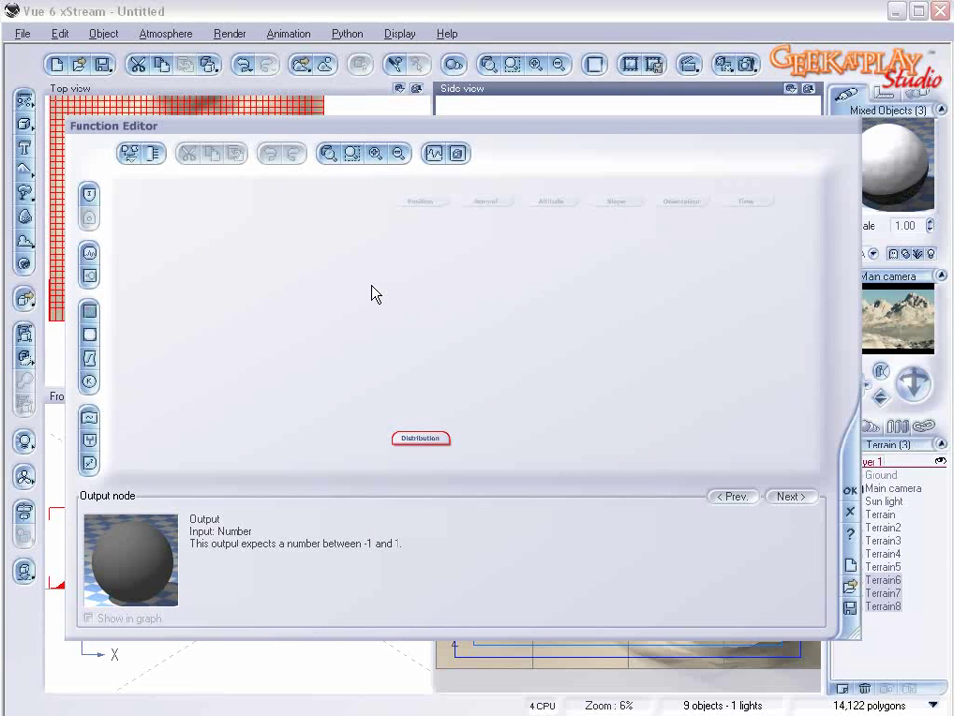
{"action": "left_click", "coordinate": [89, 276]}
{"action": "left_click", "coordinate": [309, 373]}
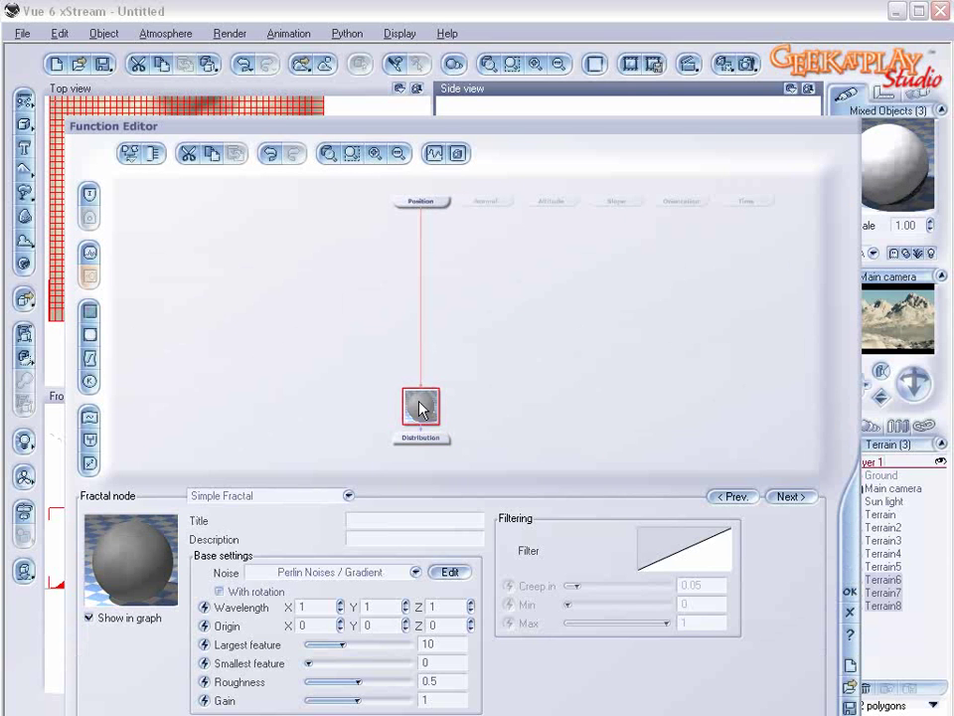
{"action": "mouse_move", "coordinate": [357, 682]}
{"action": "left_mouse_down"}
{"action": "mouse_move", "coordinate": [383, 682]}
{"action": "mouse_move", "coordinate": [368, 702]}
{"action": "left_mouse_up"}
{"action": "left_click_drag", "start_coordinate": [341, 644], "coordinate": [336, 644]}
- Set the rock/snow mix to 44.69% with Object - Standard mapping, then render the mountains
{"action": "left_click", "coordinate": [849, 591]}
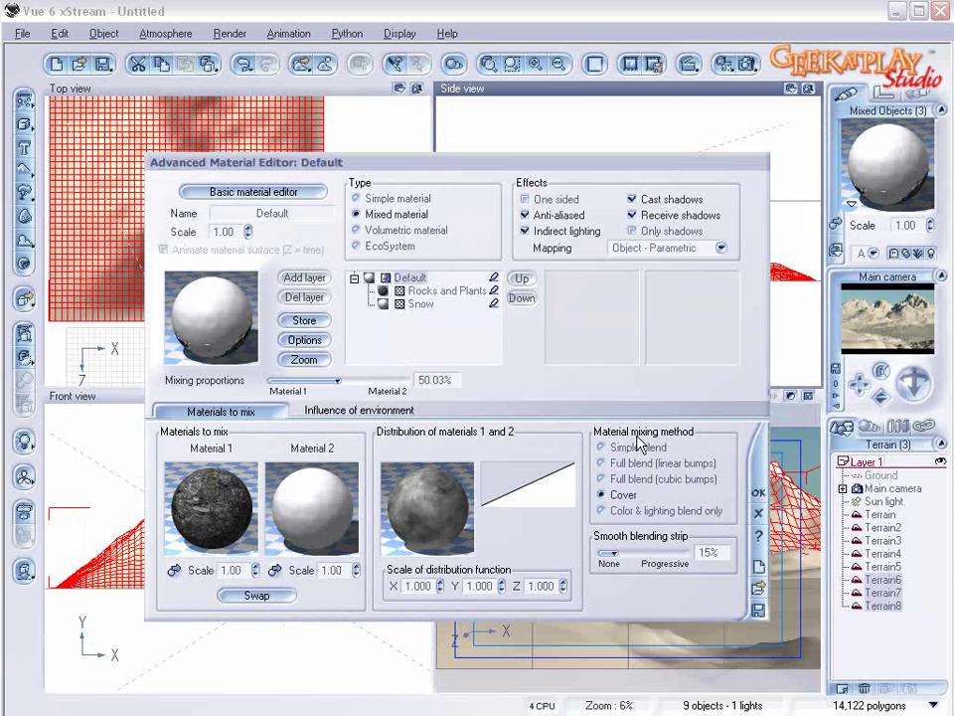
{"action": "left_click_drag", "start_coordinate": [338, 378], "coordinate": [335, 376]}
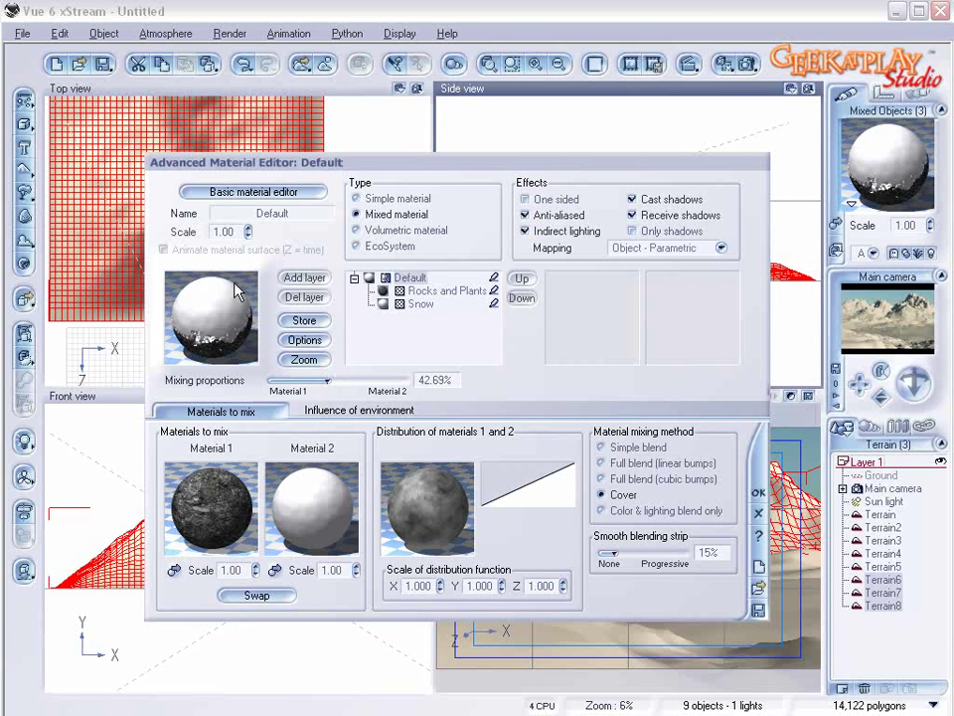
{"action": "left_click", "coordinate": [915, 331]}
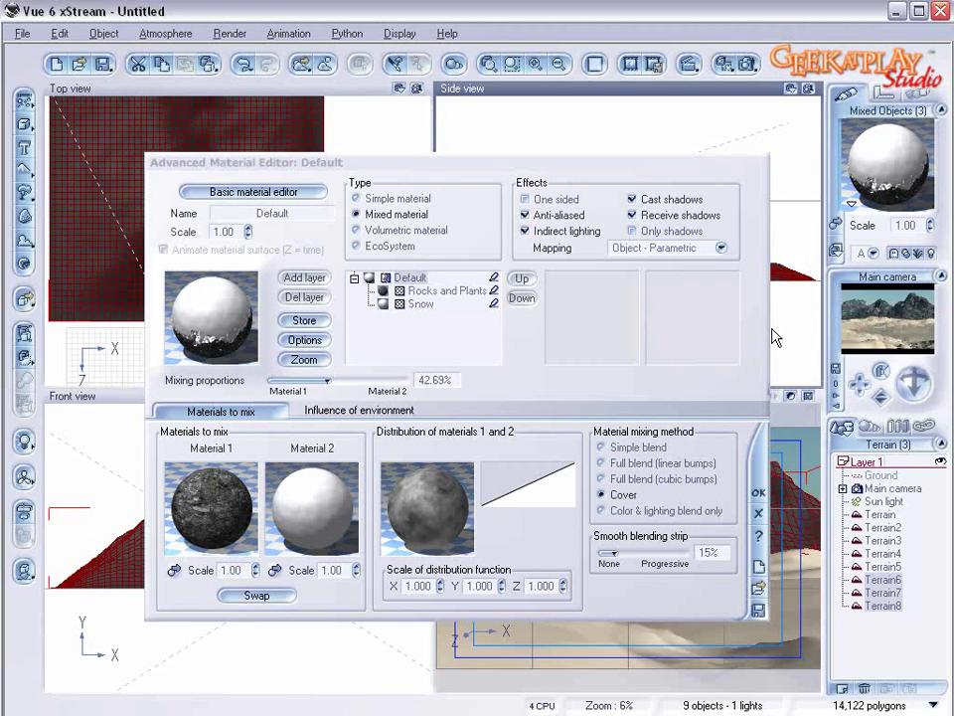
{"action": "left_click_drag", "start_coordinate": [327, 380], "coordinate": [330, 380]}
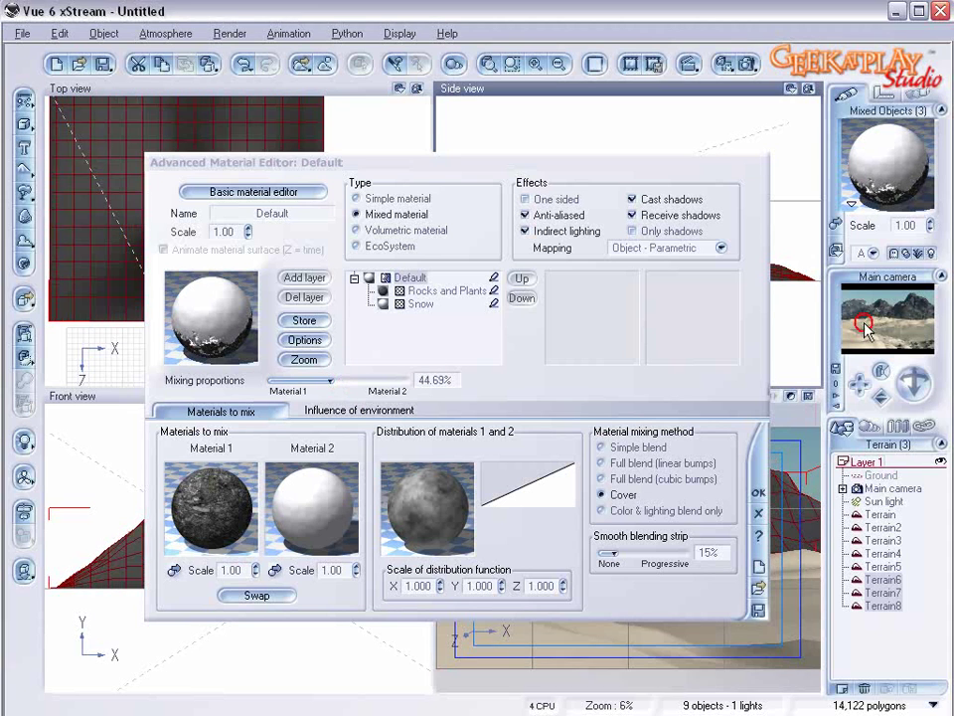
{"action": "left_click", "coordinate": [722, 248]}
{"action": "left_click", "coordinate": [671, 316]}
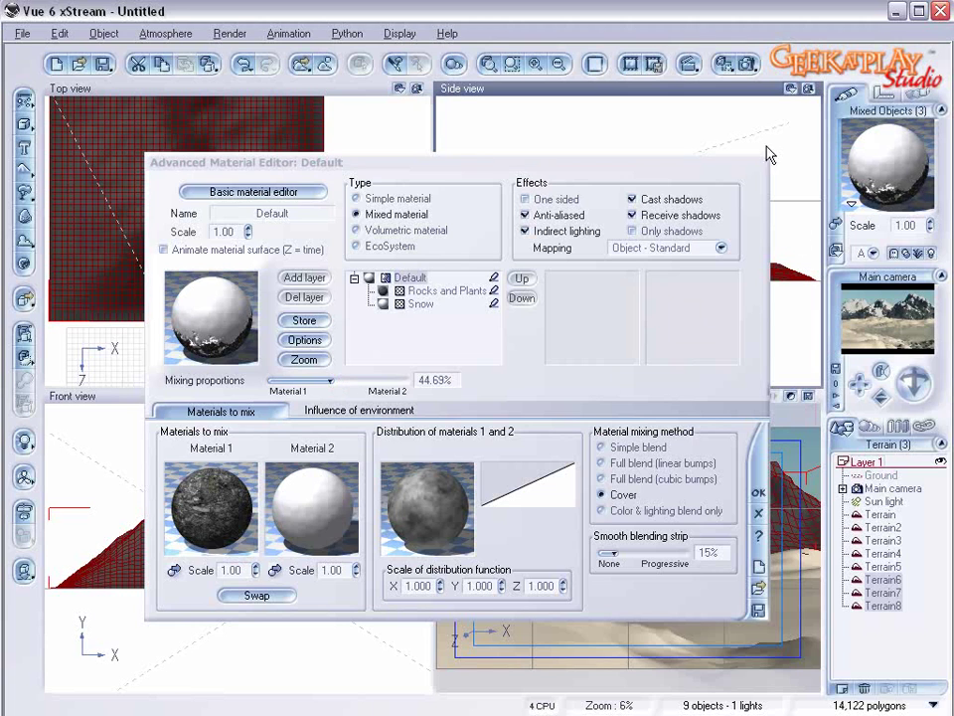
{"action": "left_click", "coordinate": [747, 64]}
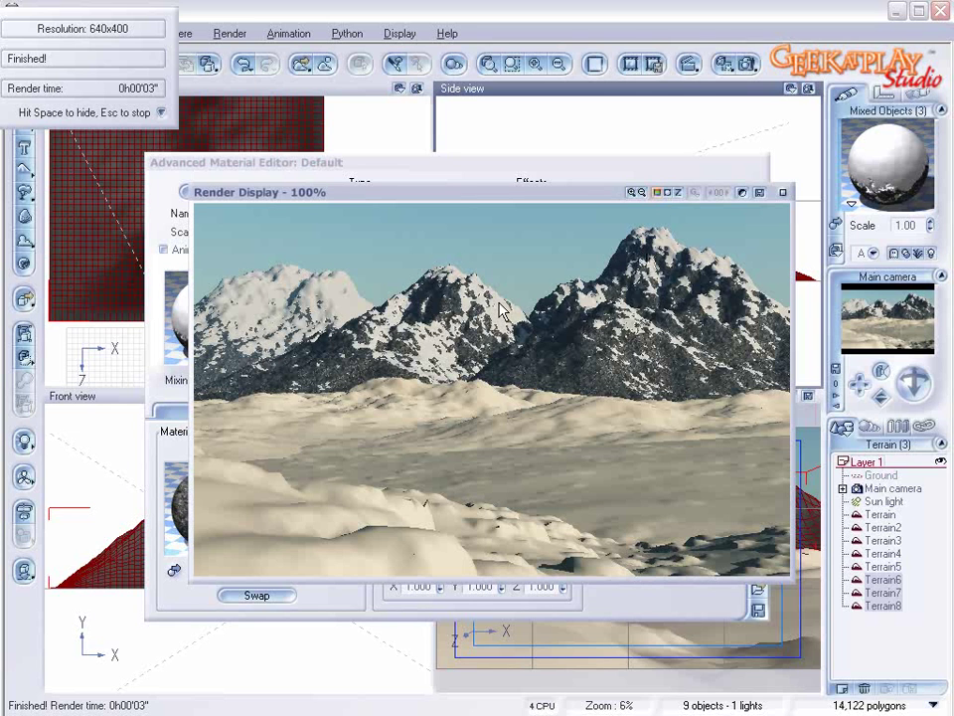
- Drag Terrain7's top handle down in the Side view to flatten it, then test-render
{"action": "left_click", "coordinate": [782, 193]}
{"action": "key", "text": "Escape"}
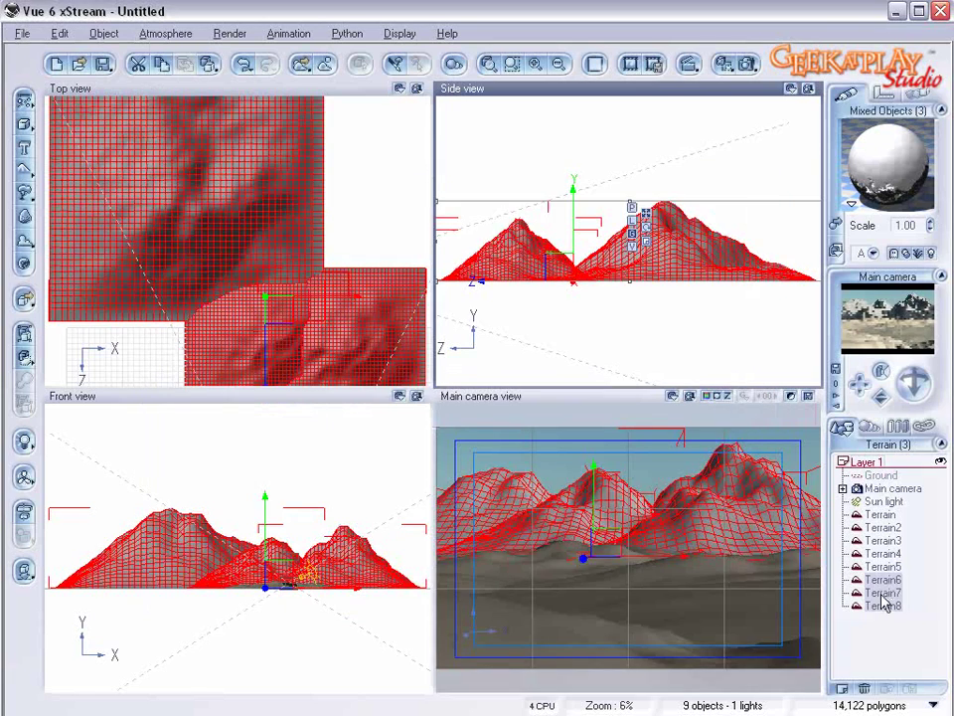
{"action": "left_click", "coordinate": [881, 593]}
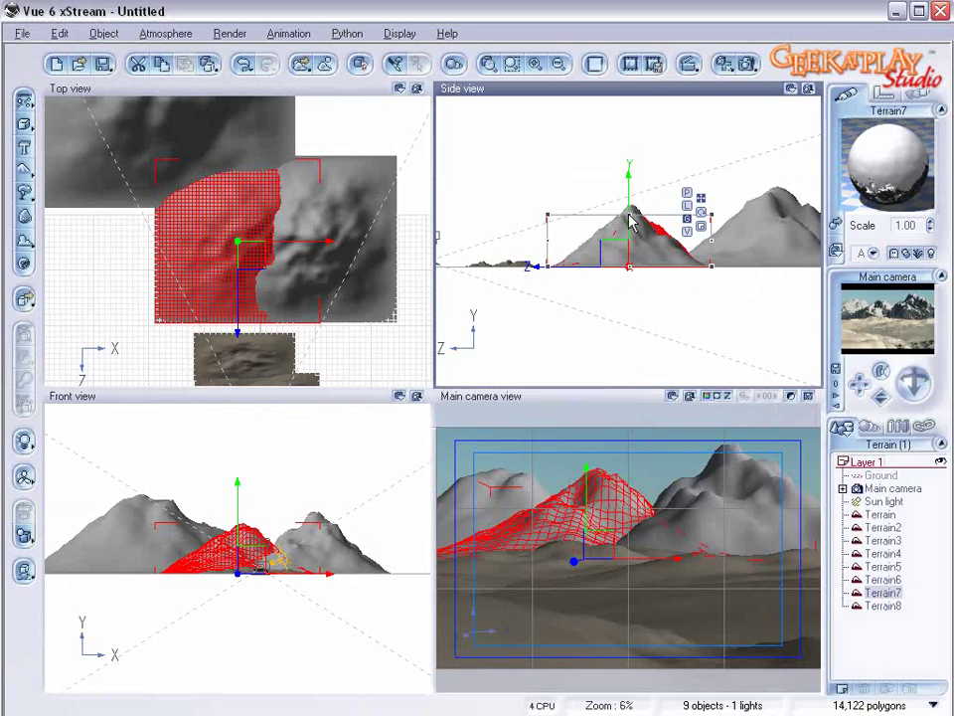
{"action": "left_click_drag", "start_coordinate": [629, 214], "coordinate": [630, 226]}
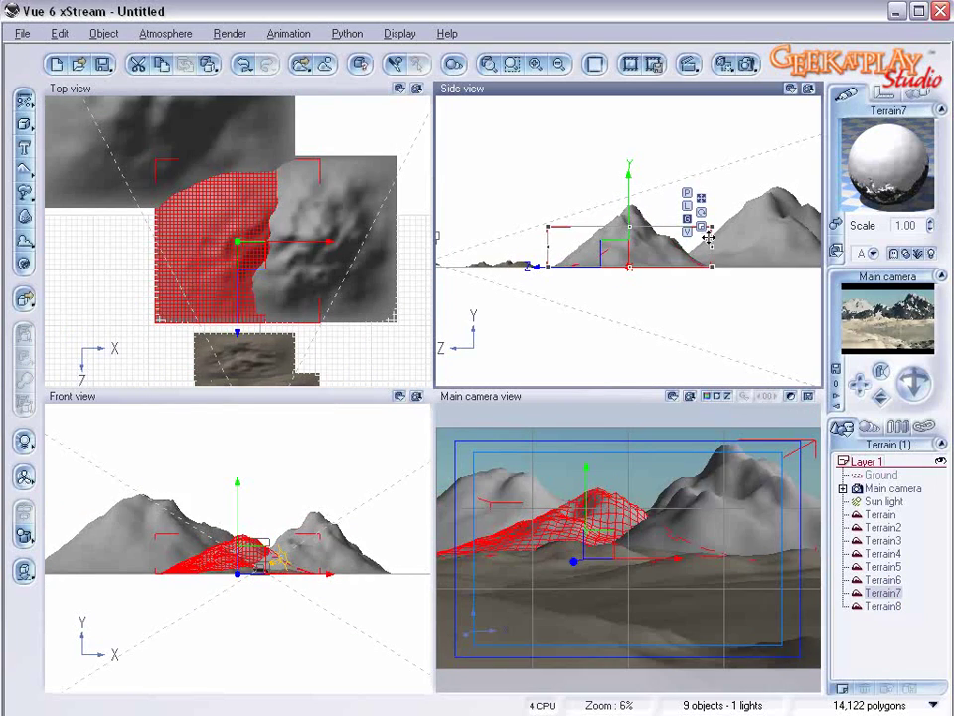
{"action": "left_click", "coordinate": [750, 65]}
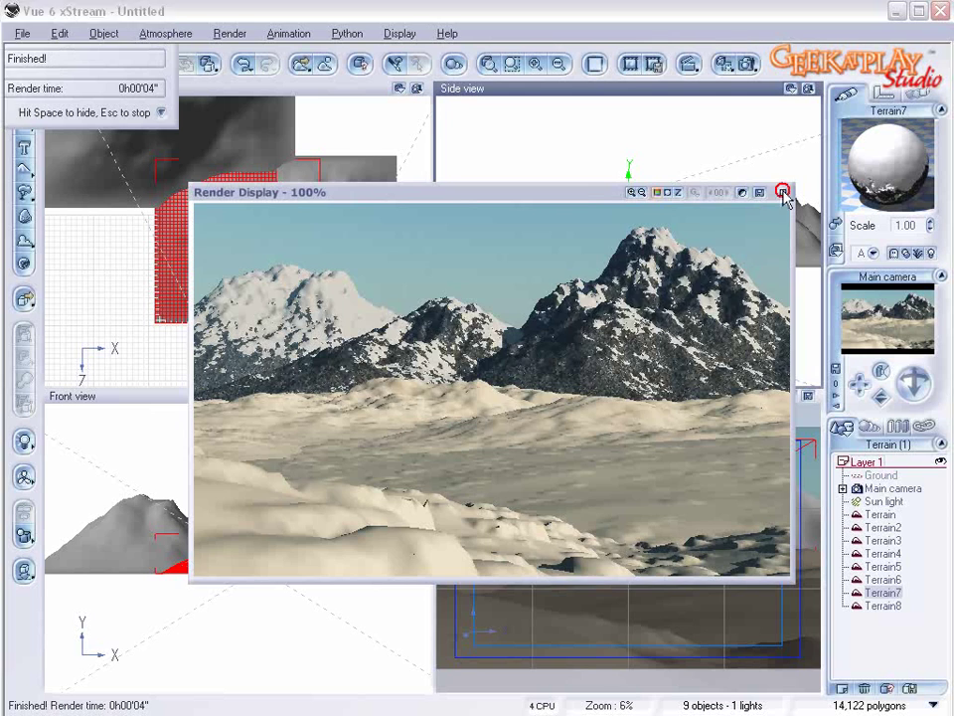
{"action": "key", "text": "space"}
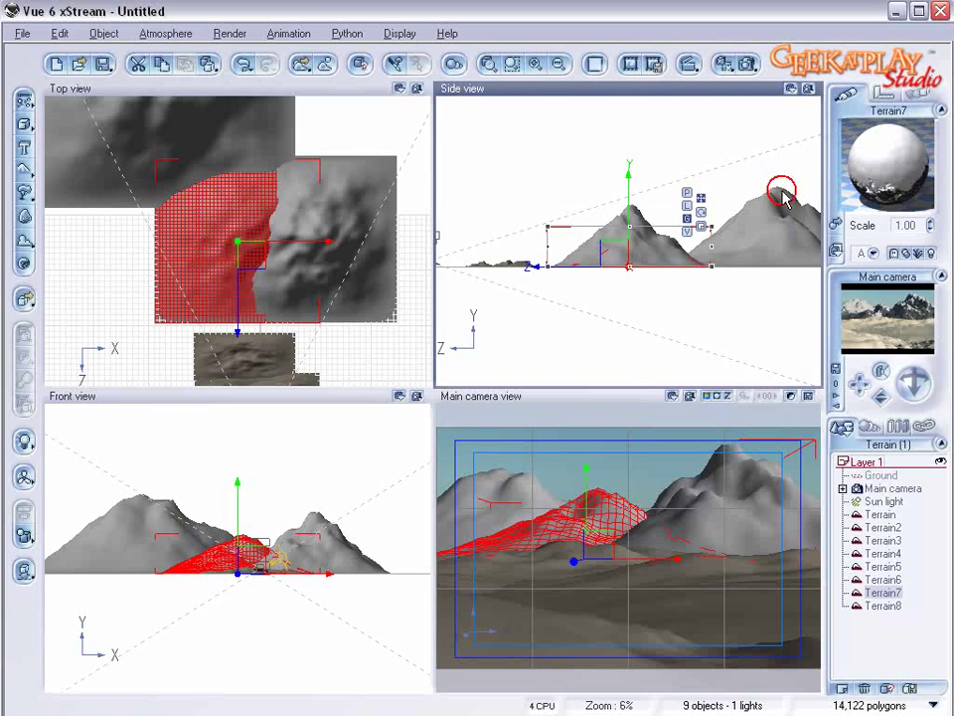
- Select Terrain2 and replace its material with the Vegetation material
{"action": "left_click", "coordinate": [884, 566]}
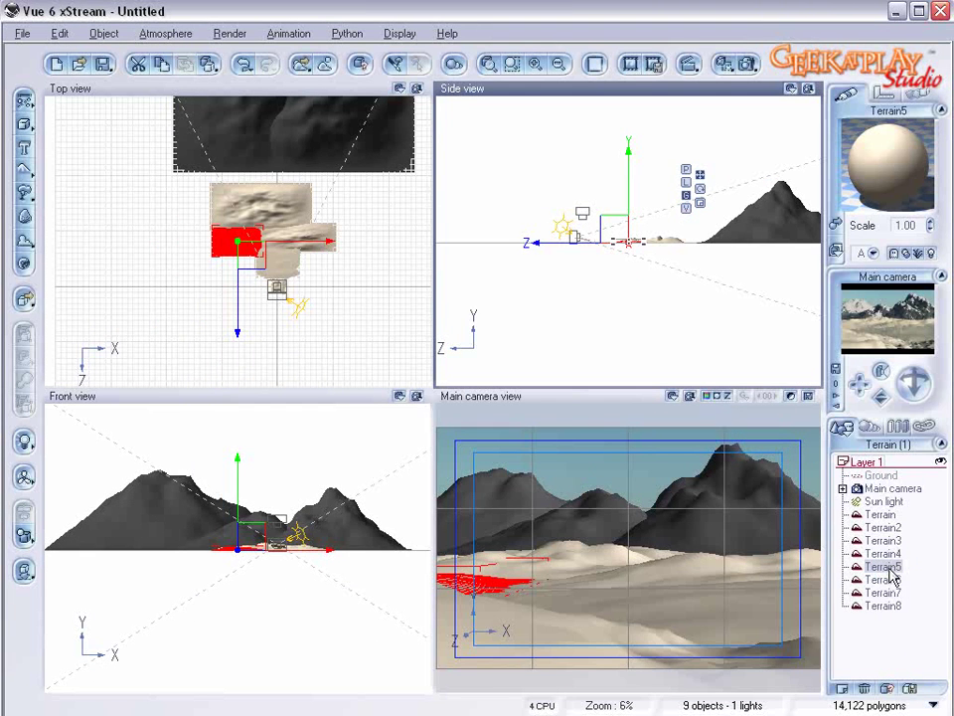
{"action": "left_click", "coordinate": [885, 528]}
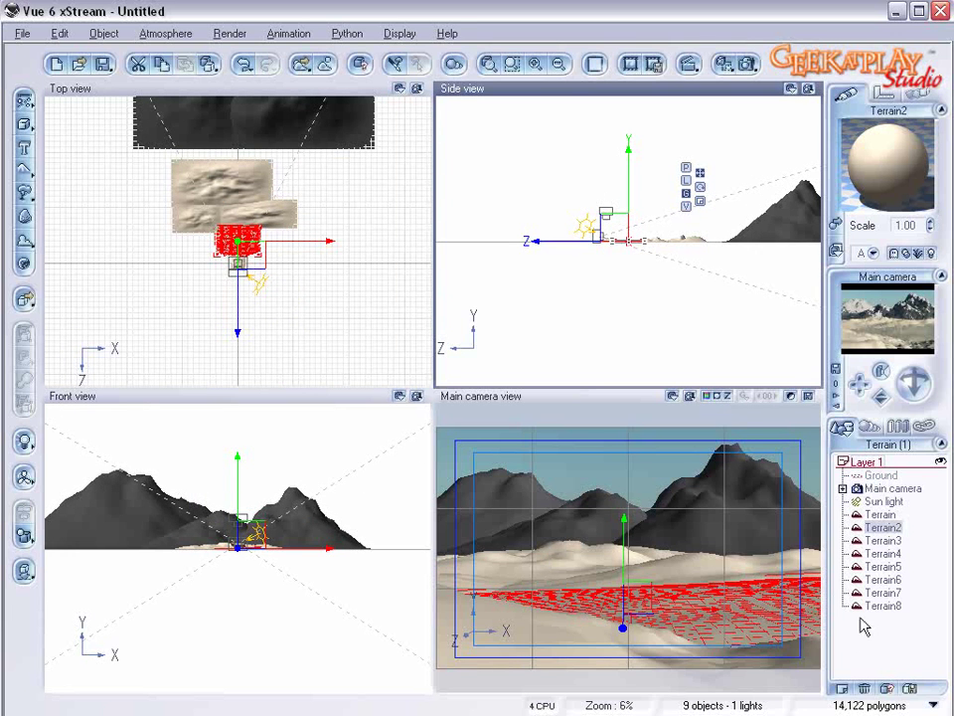
{"action": "double_click", "coordinate": [869, 192]}
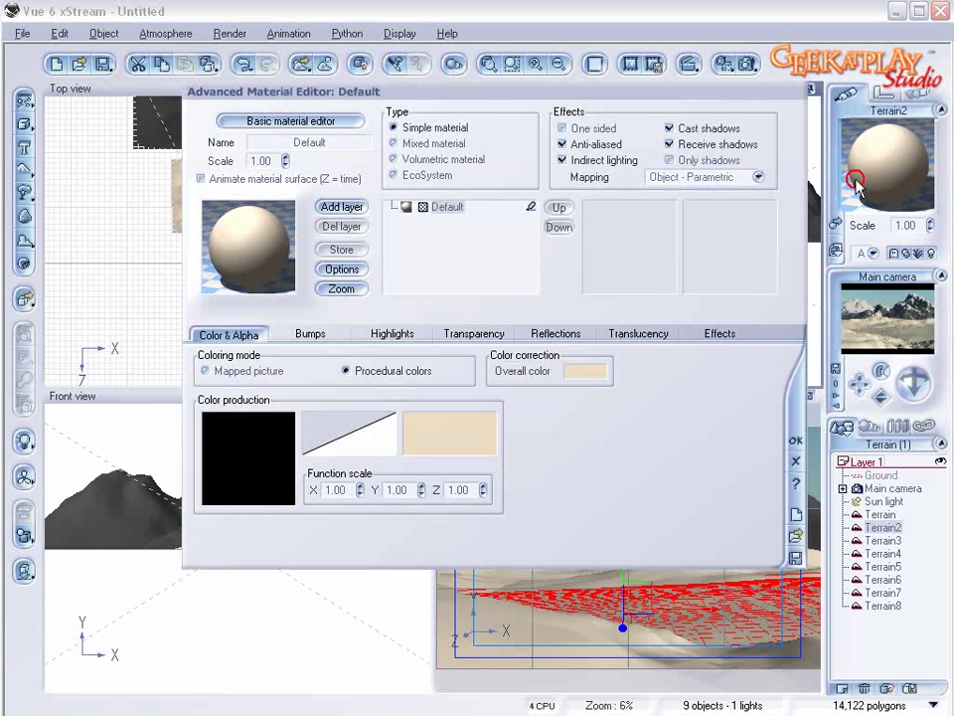
{"action": "left_click", "coordinate": [233, 258]}
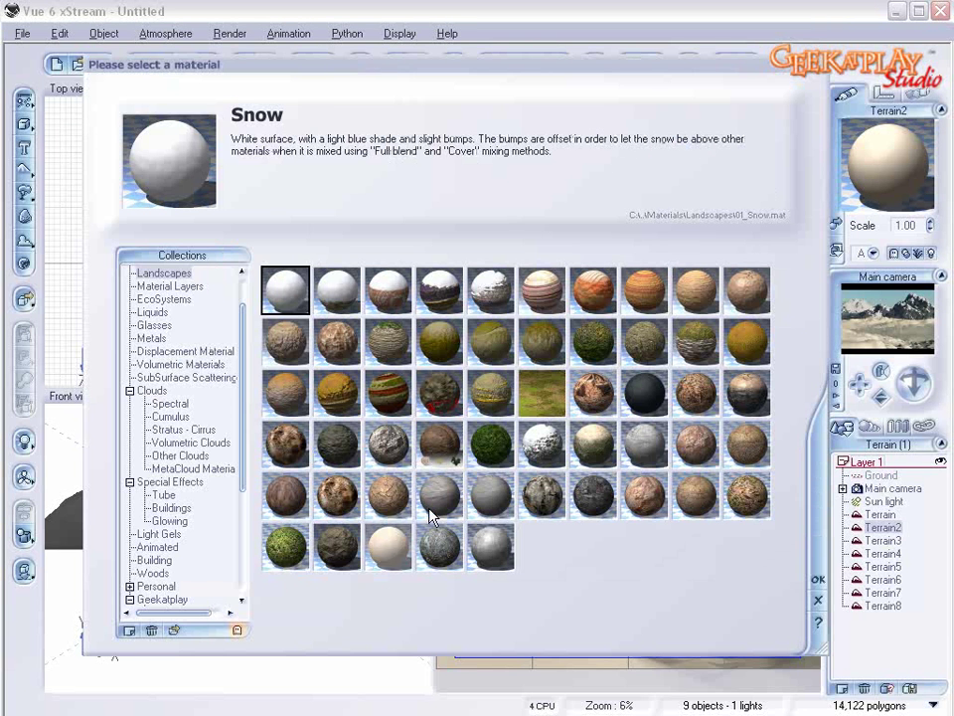
{"action": "left_click", "coordinate": [283, 544]}
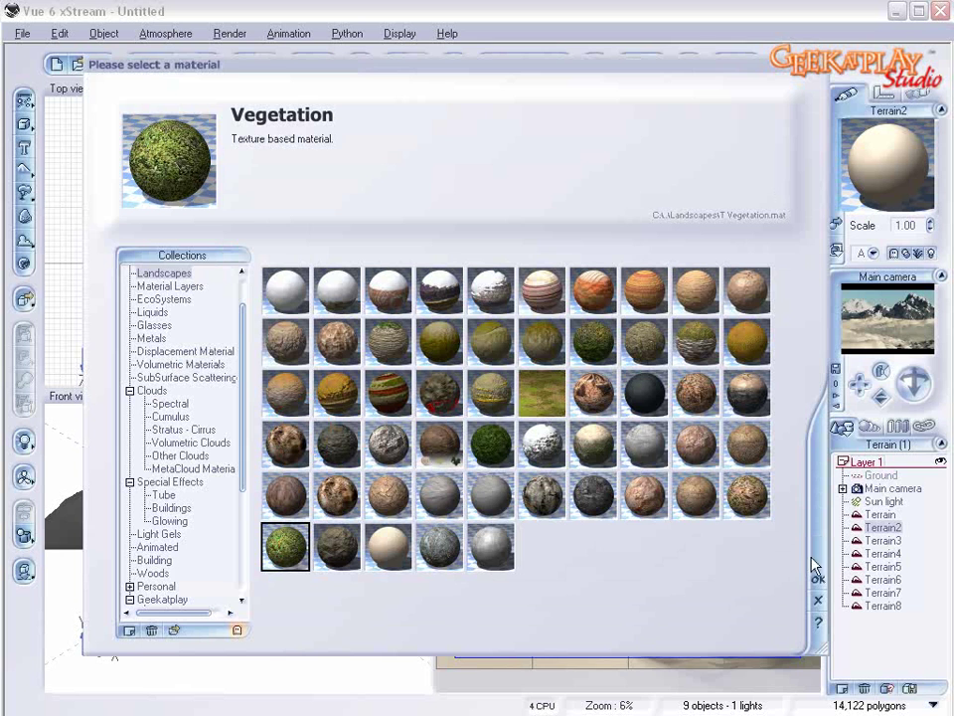
{"action": "key", "text": "Return"}
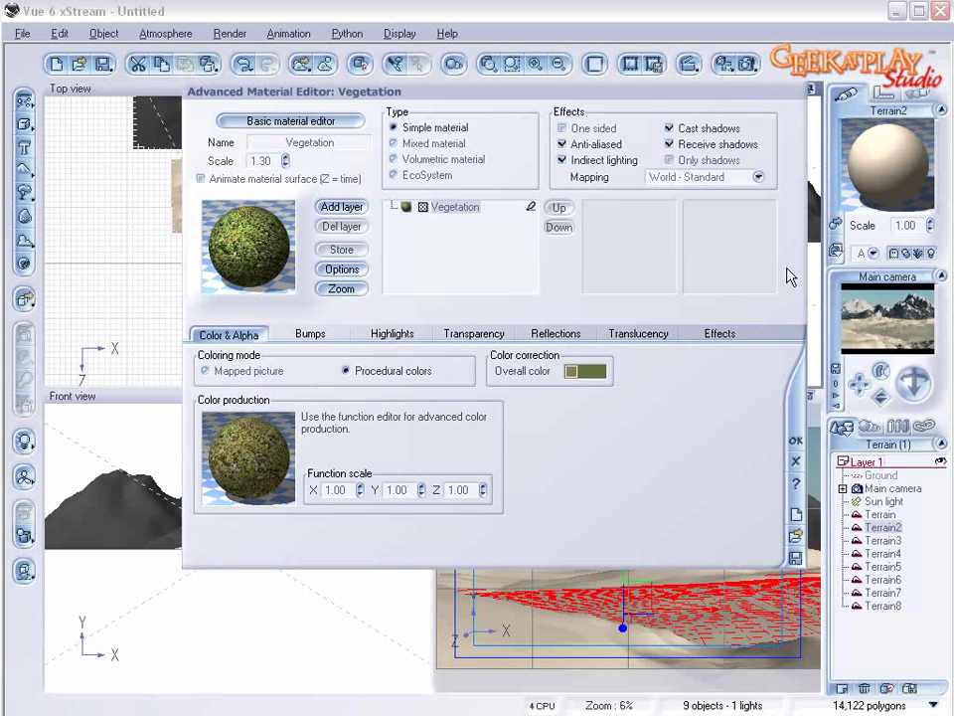
- Make the Vegetation material an EcoSystem and add Rural Maple Tree to its population
{"action": "left_click", "coordinate": [394, 176]}
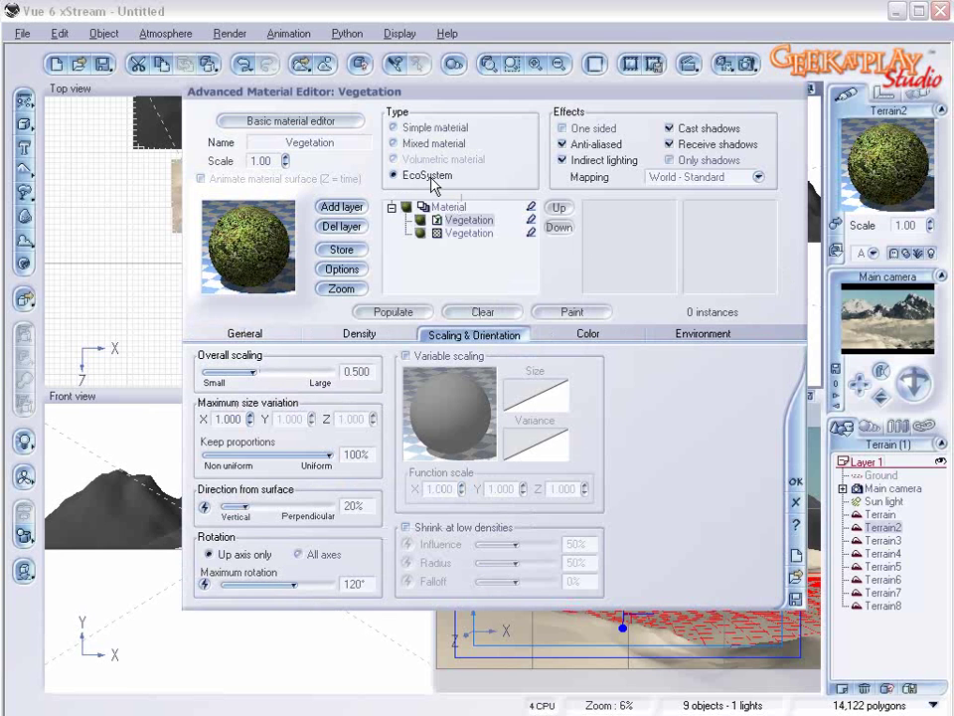
{"action": "left_click", "coordinate": [240, 335]}
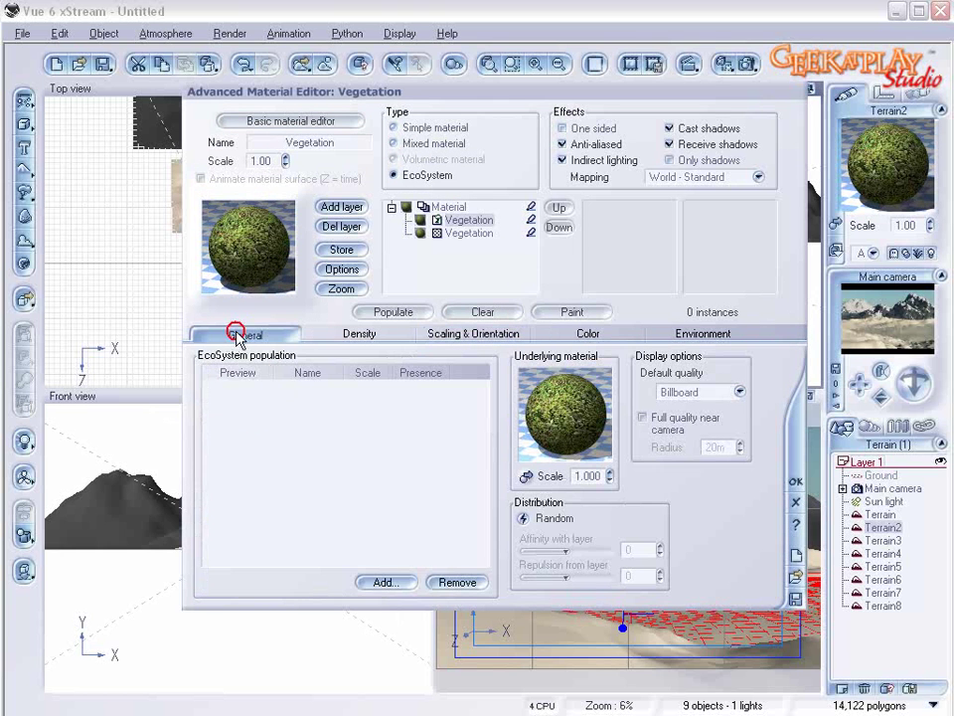
{"action": "left_click", "coordinate": [382, 583]}
{"action": "left_click", "coordinate": [415, 608]}
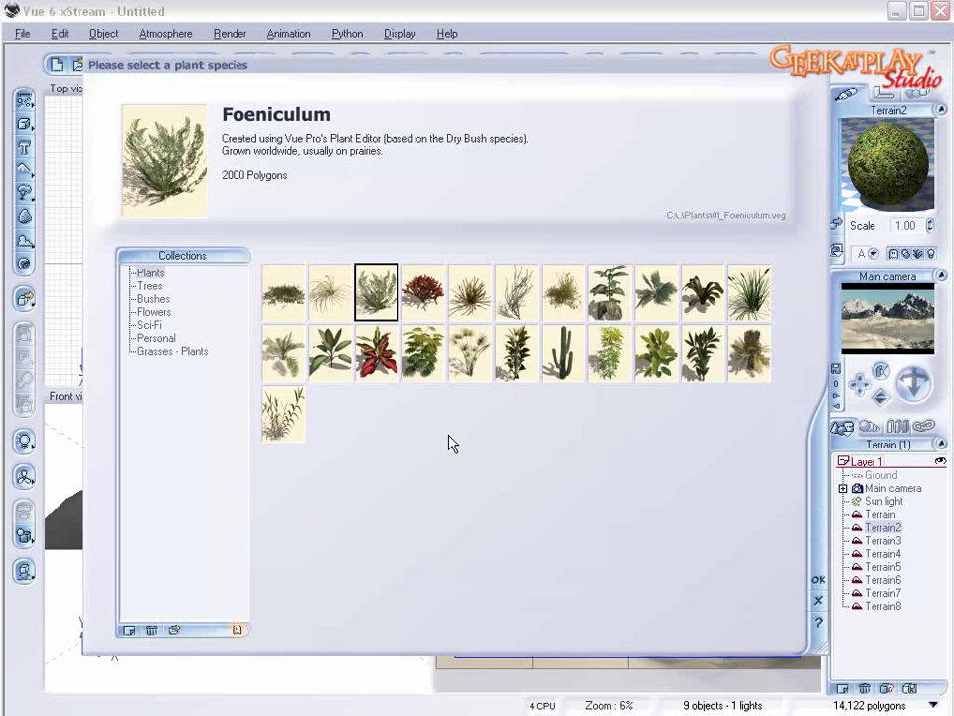
{"action": "left_click", "coordinate": [149, 285]}
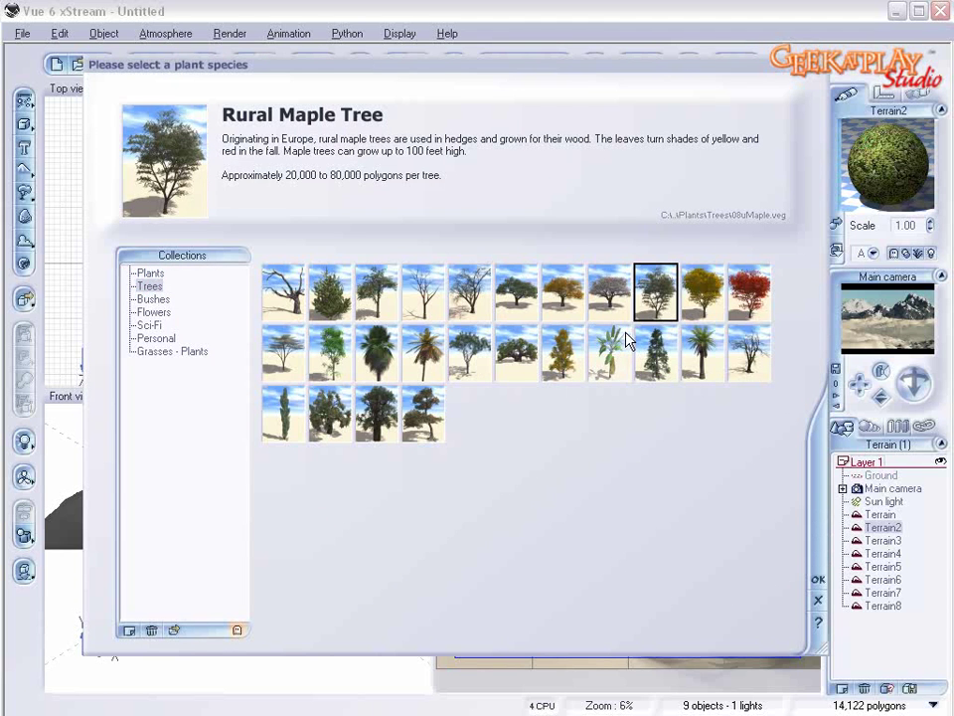
{"action": "left_click", "coordinate": [817, 578]}
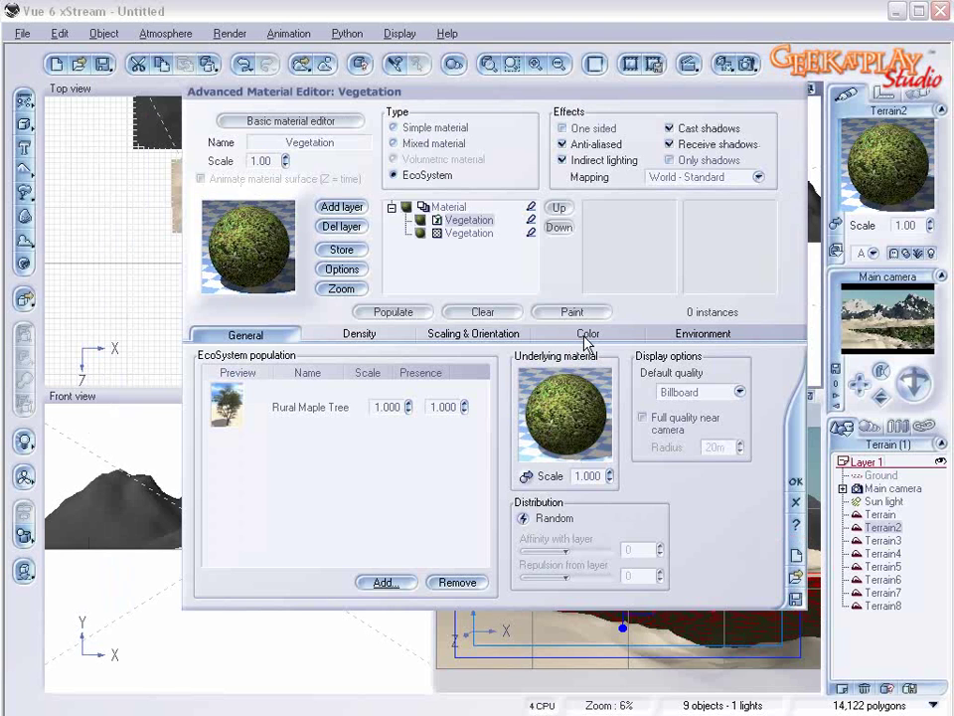
- Turn off decay near foreign objects and enable Variable color for the EcoSystem
{"action": "left_click", "coordinate": [323, 334]}
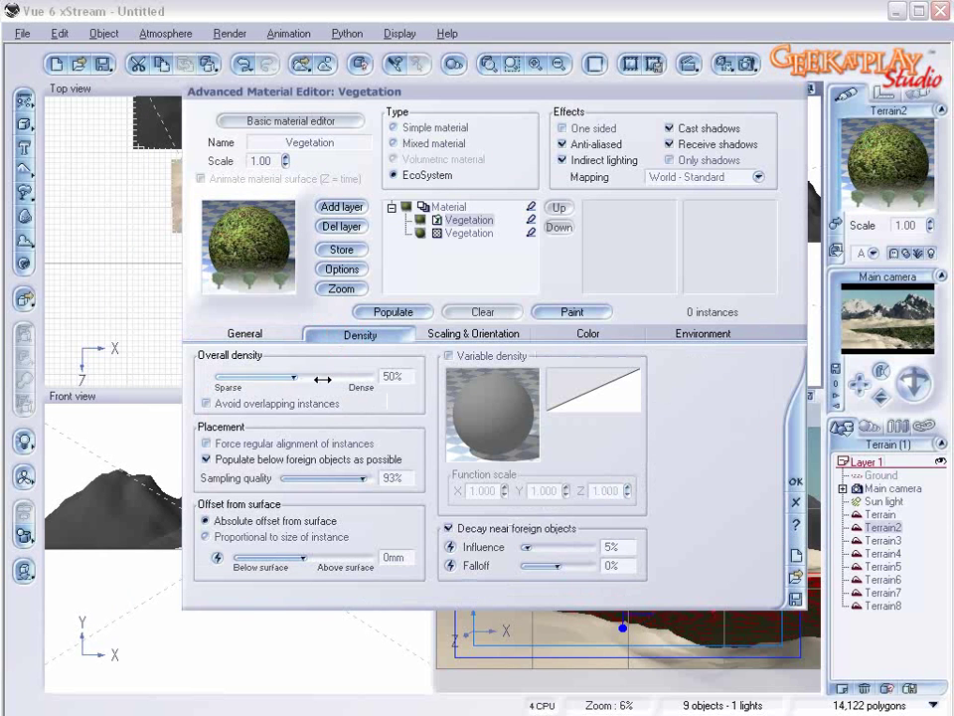
{"action": "left_click", "coordinate": [449, 528]}
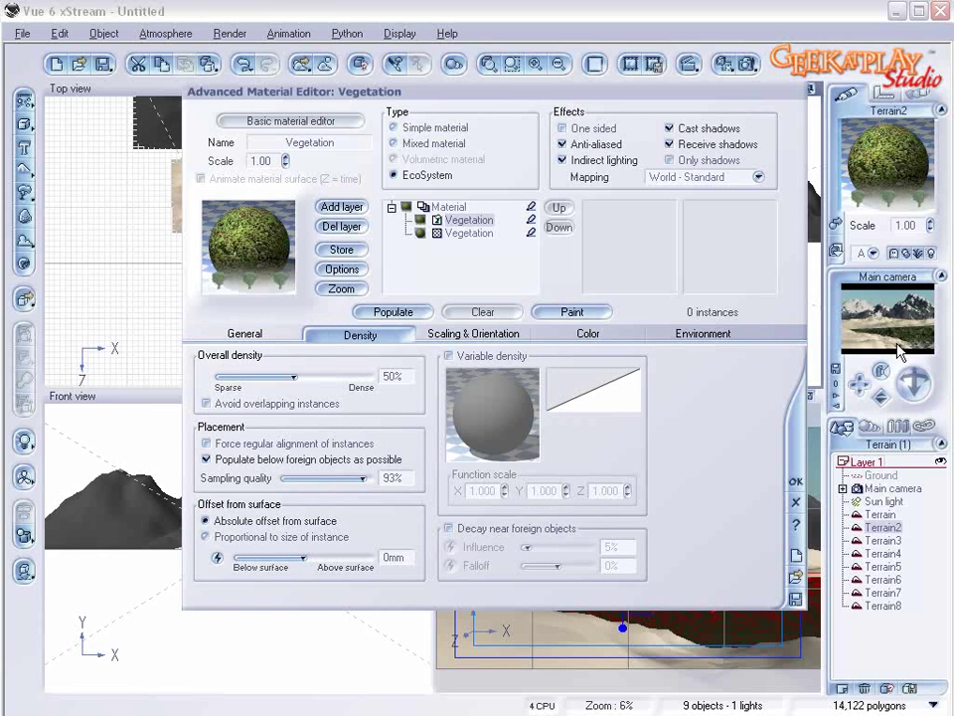
{"action": "left_click", "coordinate": [463, 335]}
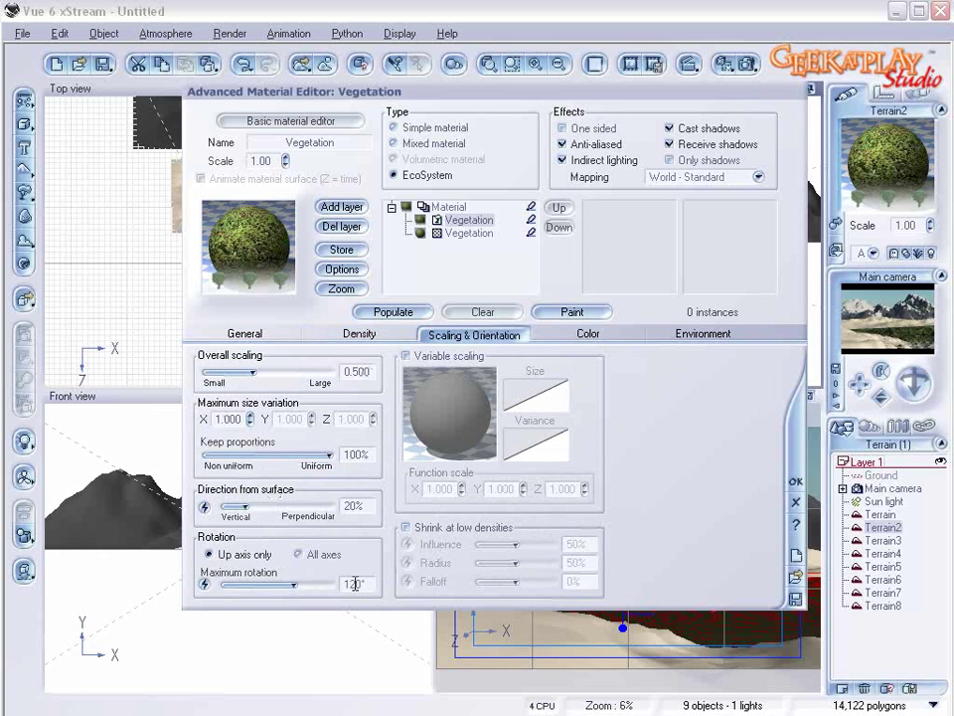
{"action": "left_click", "coordinate": [589, 336]}
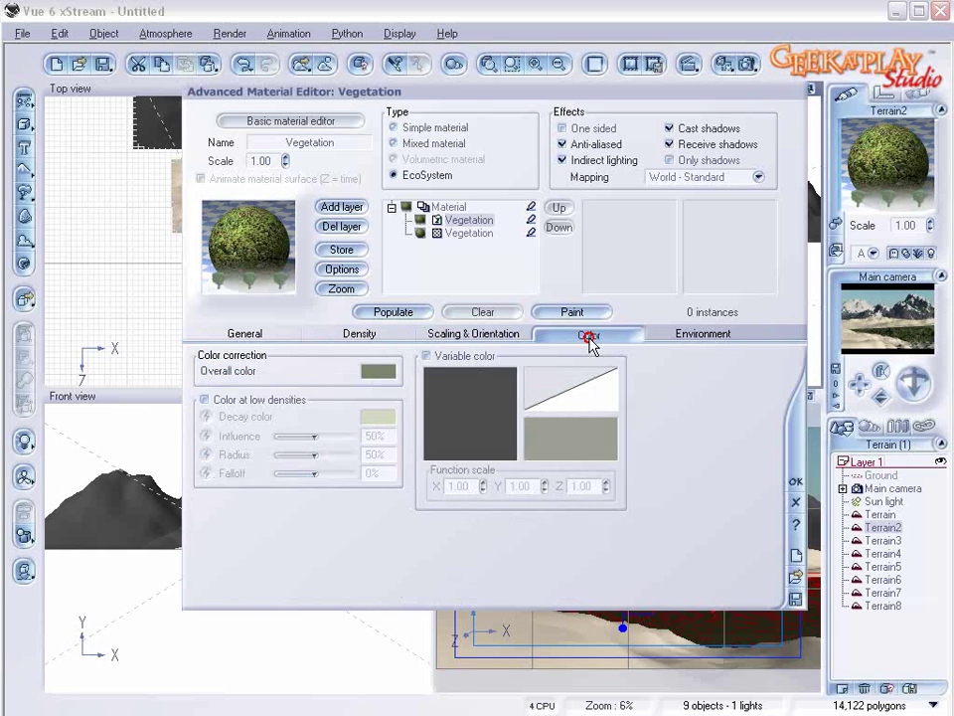
{"action": "left_click", "coordinate": [446, 356]}
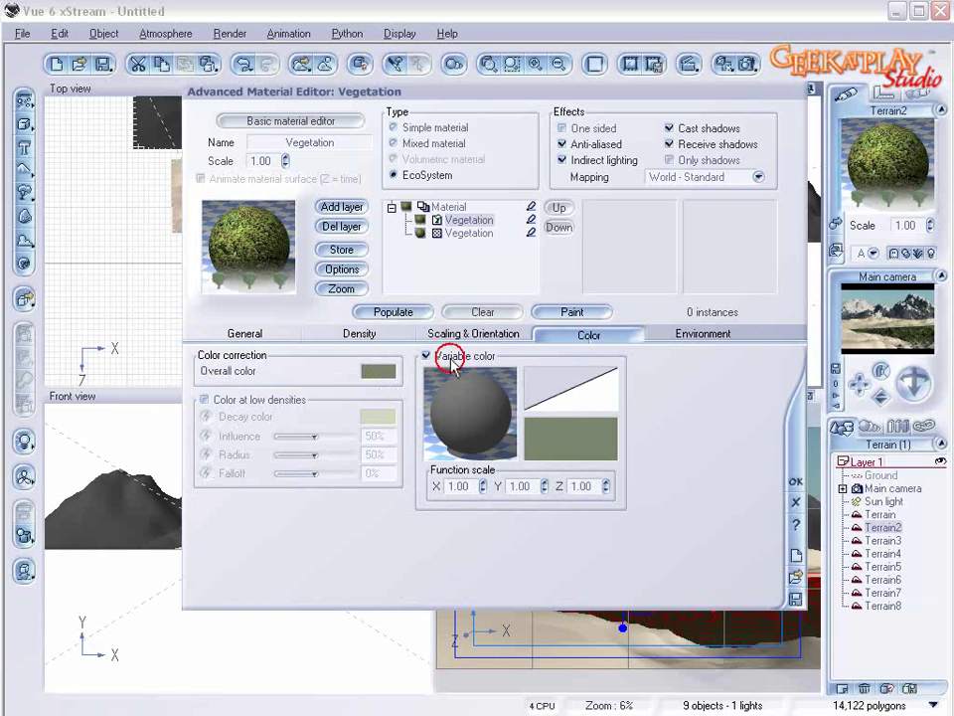
- Edit the colour map and add a dark green key colour to the gradient
{"action": "right_click", "coordinate": [575, 445]}
{"action": "left_click", "coordinate": [632, 445]}
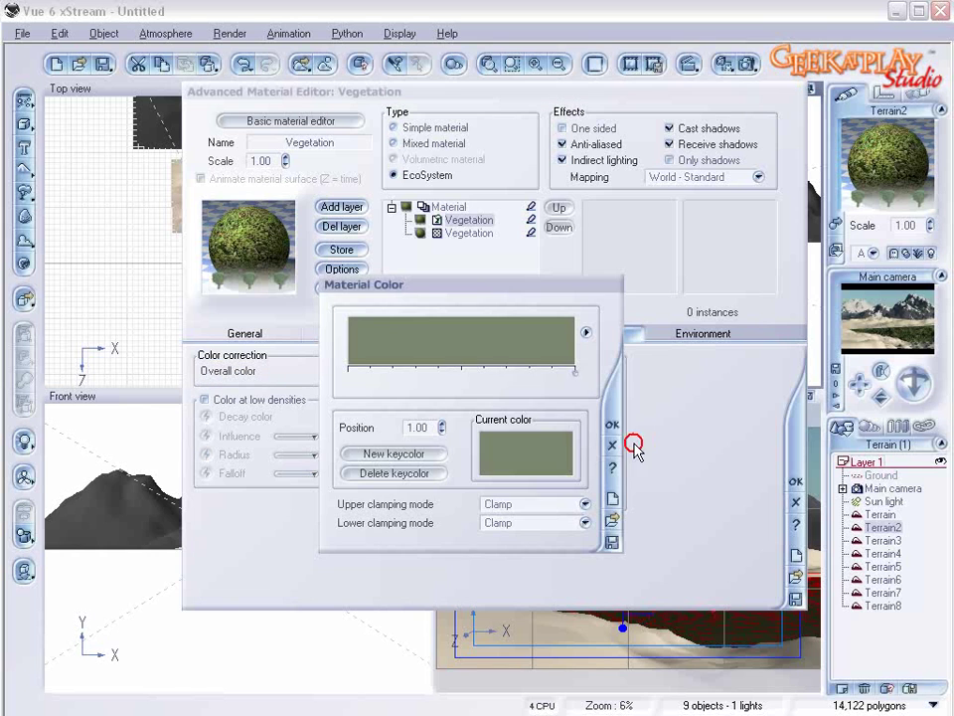
{"action": "left_click", "coordinate": [432, 453]}
{"action": "mouse_move", "coordinate": [544, 456]}
{"action": "left_mouse_down"}
{"action": "mouse_move", "coordinate": [556, 459]}
{"action": "mouse_move", "coordinate": [555, 446]}
{"action": "left_mouse_up"}
{"action": "left_click_drag", "start_coordinate": [696, 428], "coordinate": [695, 435]}
{"action": "left_click", "coordinate": [724, 544]}
- Replace an unwanted key with an olive key colour and apply the gradient
{"action": "left_click", "coordinate": [402, 473]}
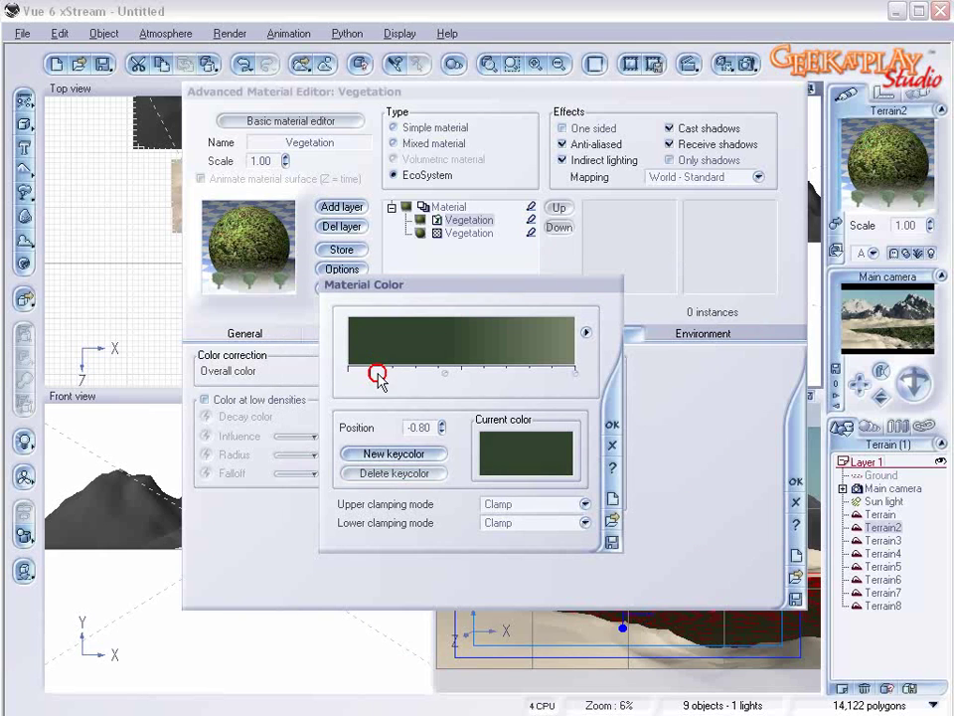
{"action": "left_click", "coordinate": [398, 453]}
{"action": "left_click_drag", "start_coordinate": [557, 433], "coordinate": [534, 435]}
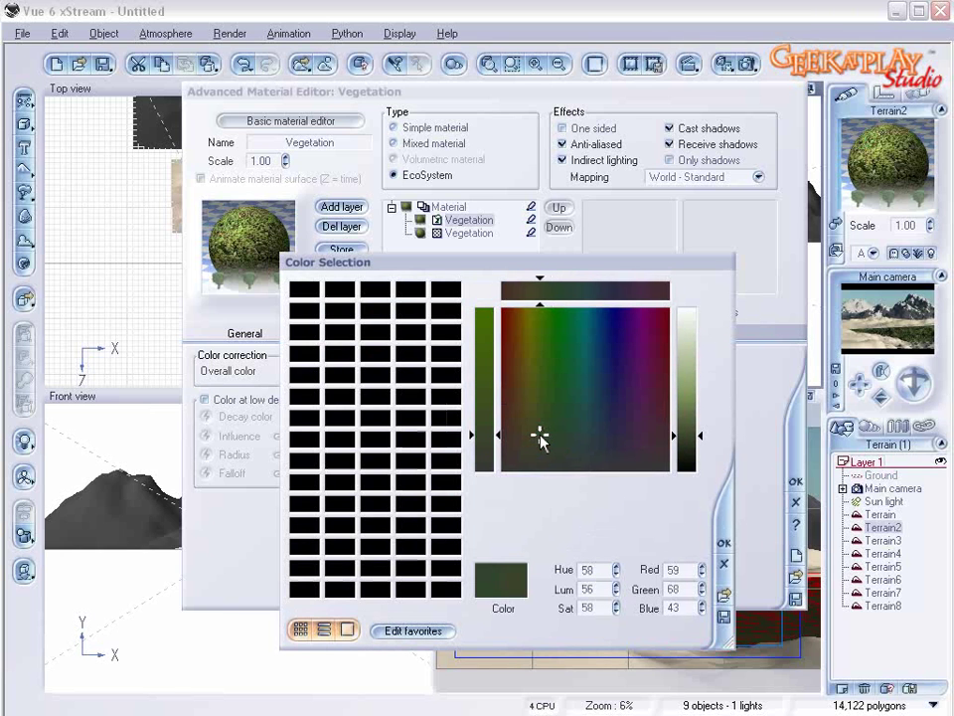
{"action": "left_click_drag", "start_coordinate": [700, 444], "coordinate": [688, 422]}
{"action": "left_click", "coordinate": [722, 544]}
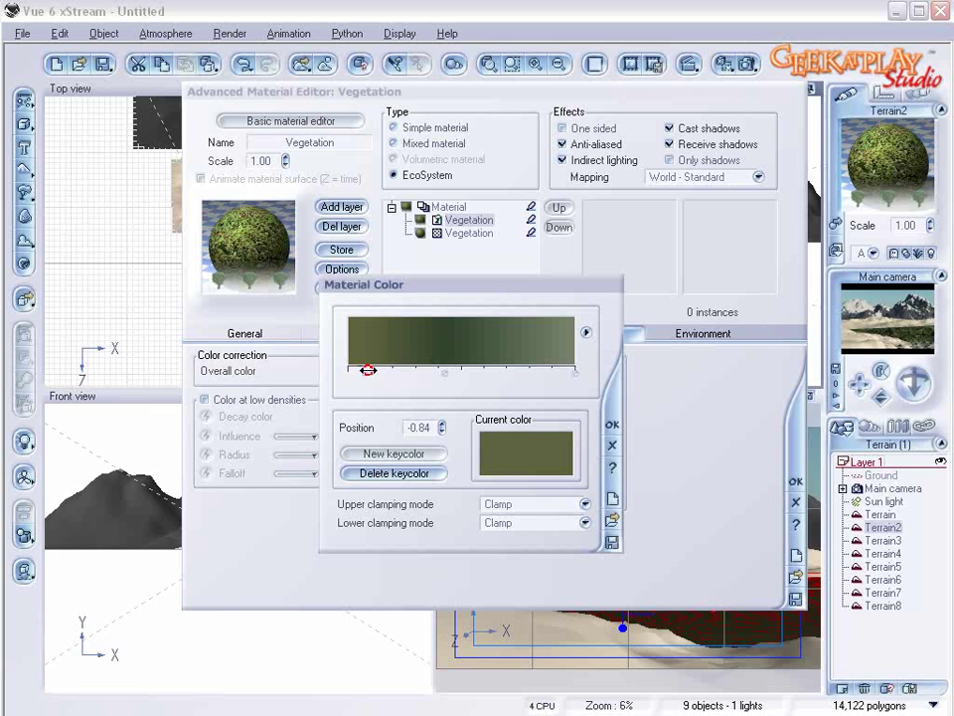
{"action": "left_click", "coordinate": [612, 425]}
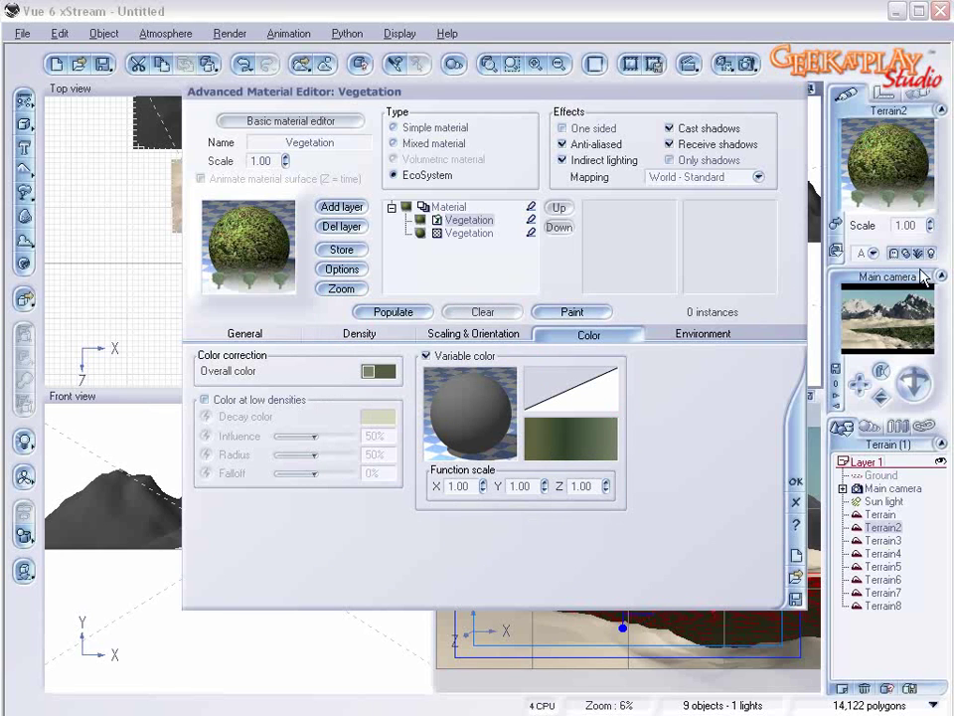
{"action": "right_click", "coordinate": [468, 381]}
- Insert a Fractal node driving the vegetation colour, raising its Roughness and Gain
{"action": "left_click", "coordinate": [538, 394]}
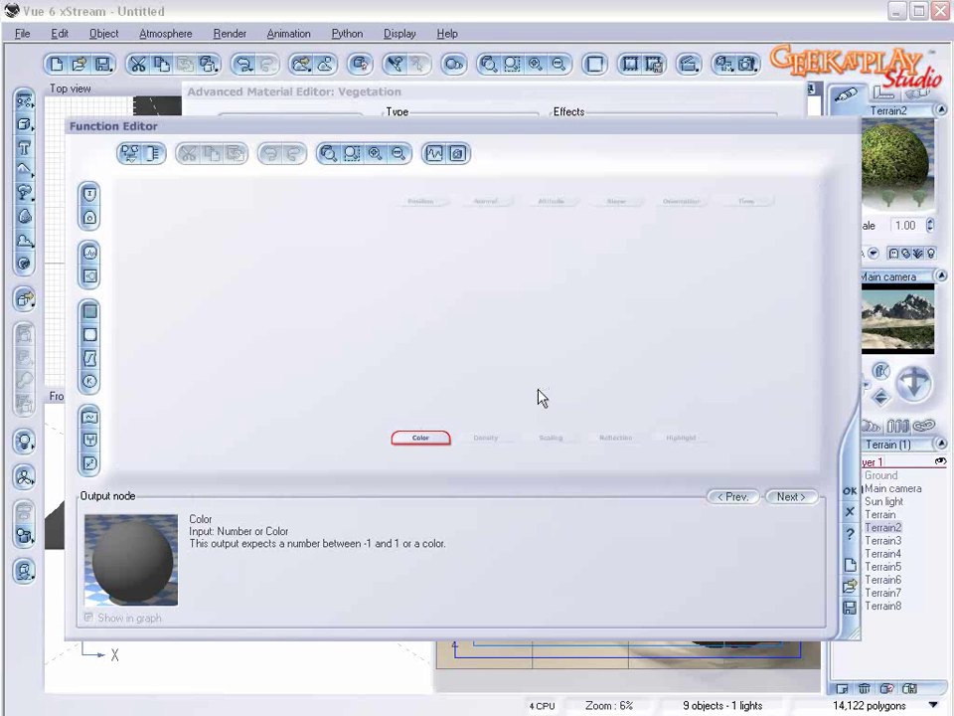
{"action": "left_click", "coordinate": [90, 278]}
{"action": "left_click_drag", "start_coordinate": [432, 417], "coordinate": [427, 319]}
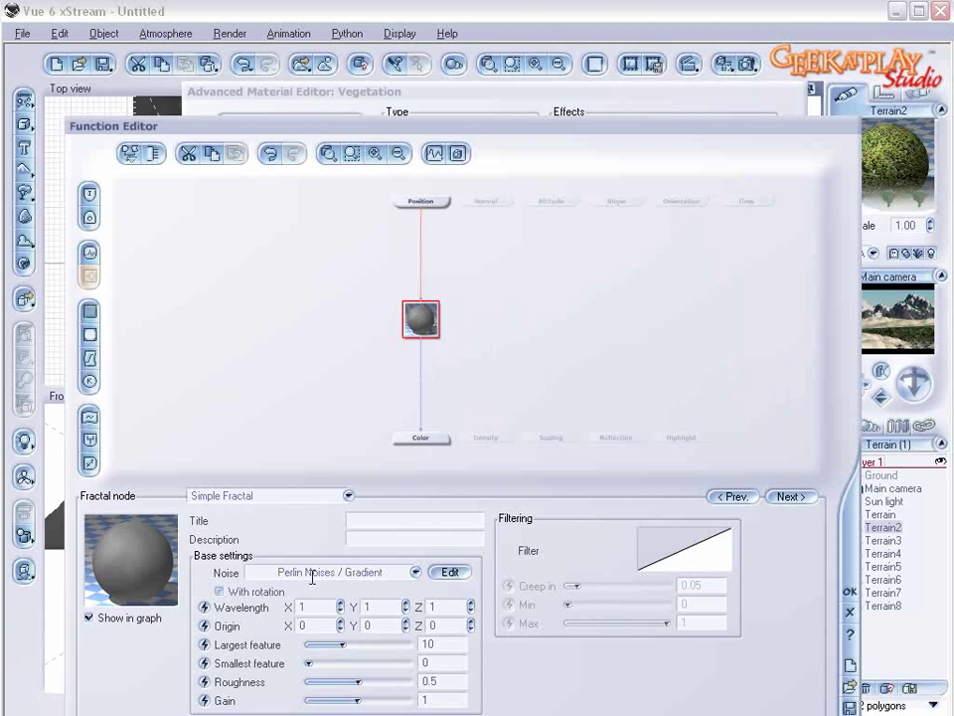
{"action": "left_click_drag", "start_coordinate": [354, 681], "coordinate": [386, 683]}
{"action": "left_click_drag", "start_coordinate": [344, 644], "coordinate": [336, 643]}
- Populate the terrain with 34 maple instances and render a preview
{"action": "left_click", "coordinate": [846, 592]}
{"action": "left_click", "coordinate": [395, 312]}
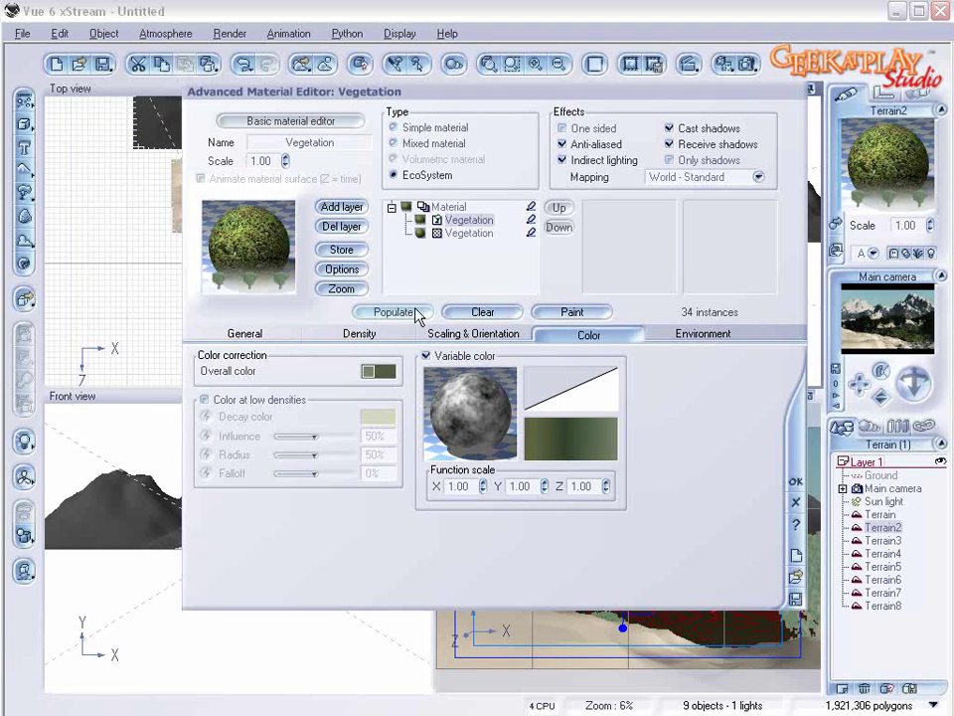
{"action": "left_click", "coordinate": [653, 64]}
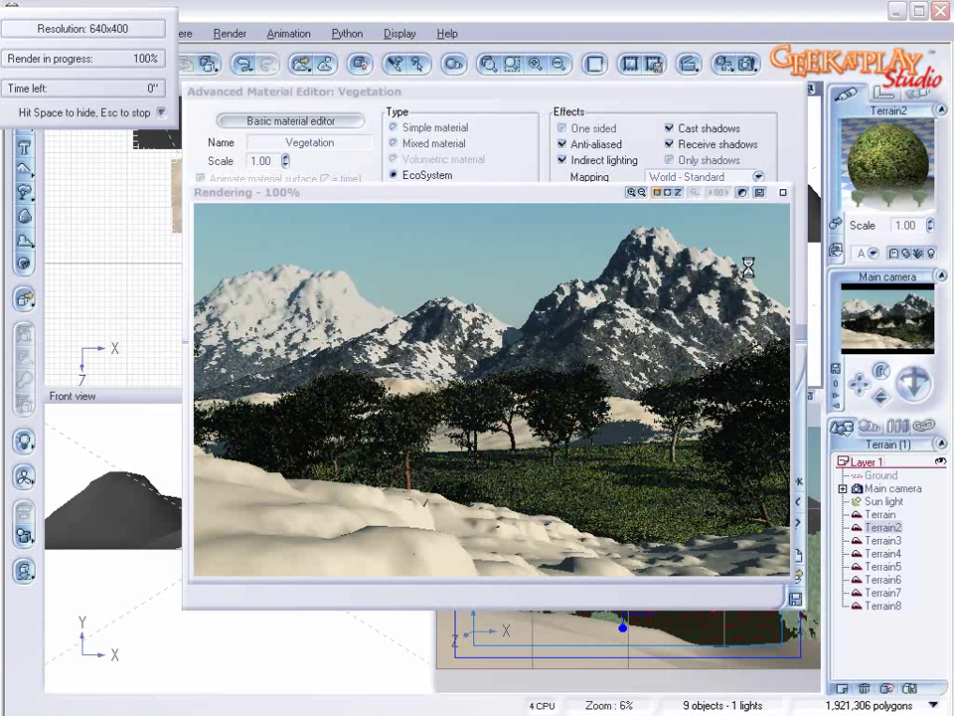
- Lower Overall scaling to 0.225, repopulate and test-render the smaller trees
{"action": "left_click", "coordinate": [780, 194]}
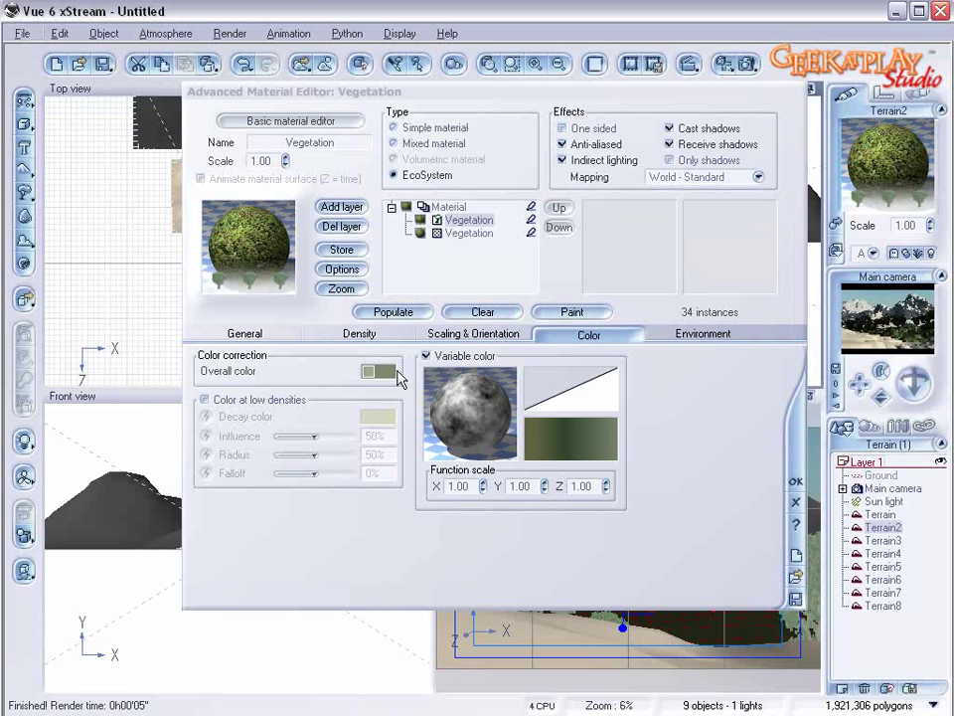
{"action": "left_click", "coordinate": [441, 335]}
{"action": "left_click_drag", "start_coordinate": [256, 374], "coordinate": [251, 381]}
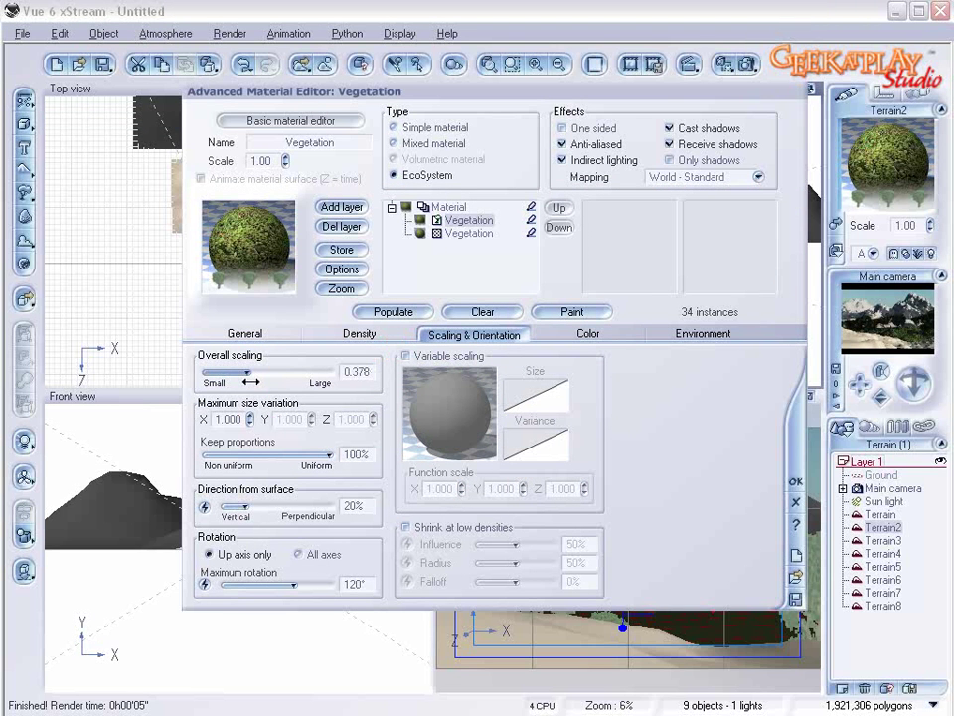
{"action": "left_click", "coordinate": [395, 312]}
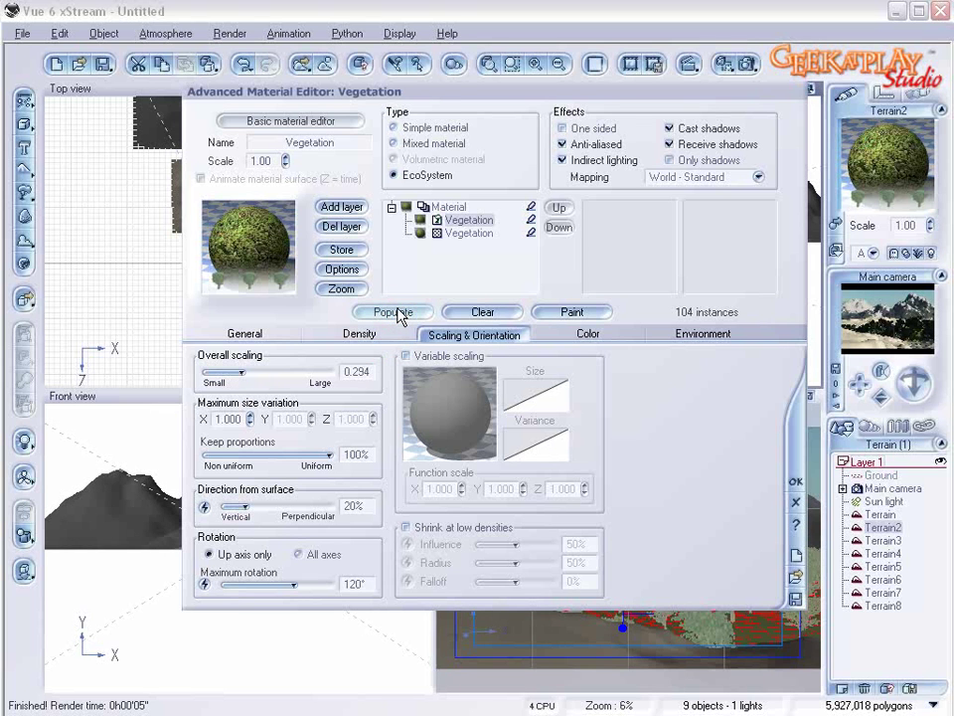
{"action": "left_click_drag", "start_coordinate": [212, 370], "coordinate": [203, 370]}
{"action": "left_click", "coordinate": [384, 311]}
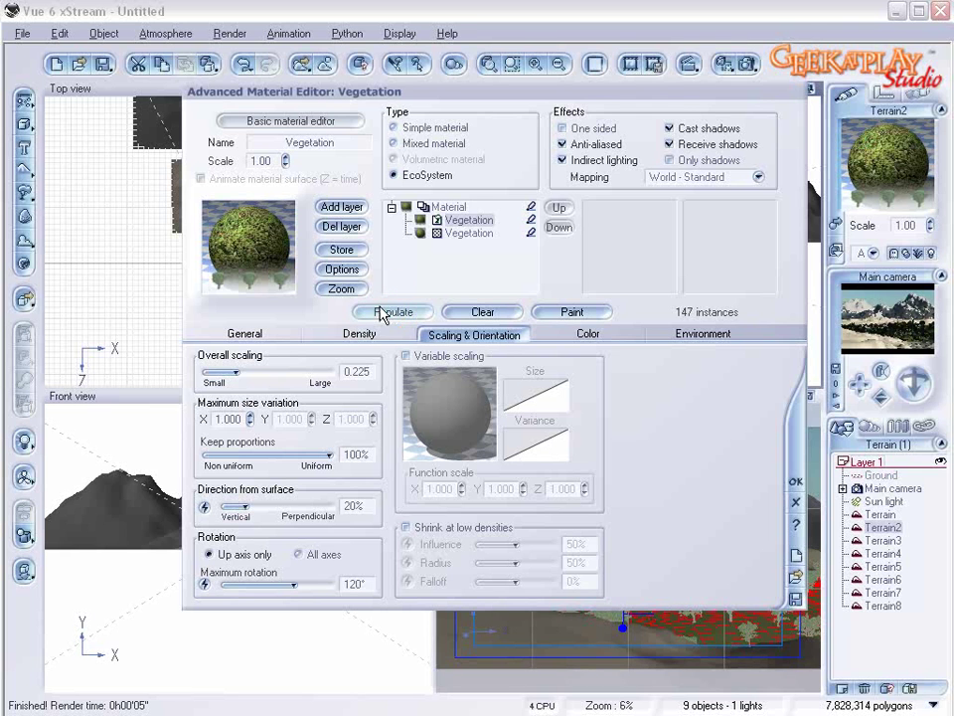
{"action": "left_click", "coordinate": [686, 63]}
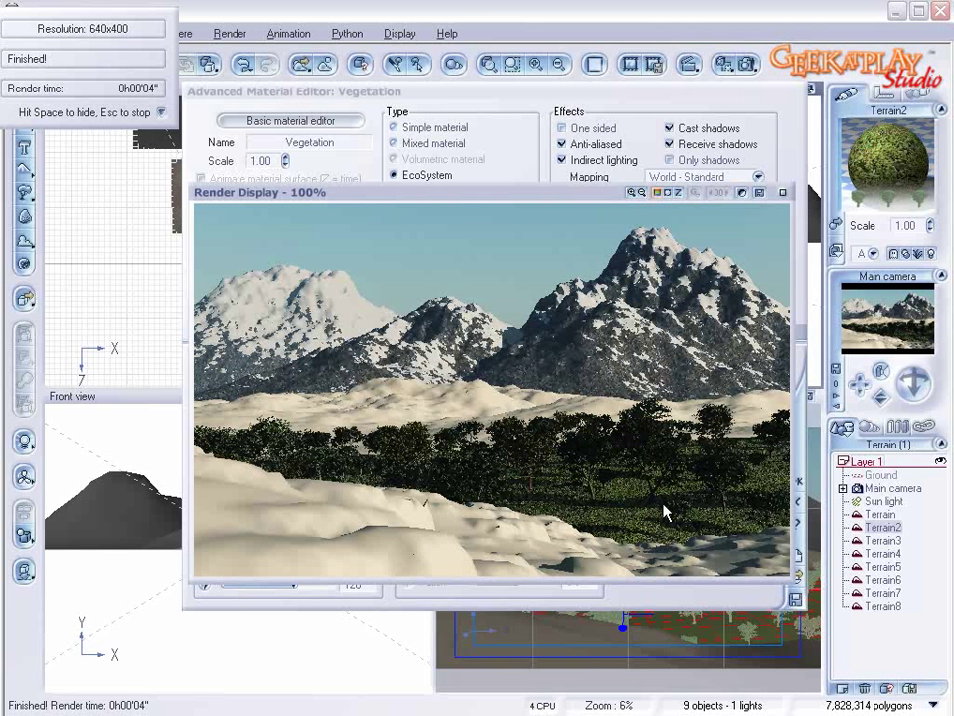
{"action": "left_click", "coordinate": [784, 193]}
- Raise Overall density to 90%, repopulating to 918 instances, and test-render
{"action": "left_click", "coordinate": [359, 334]}
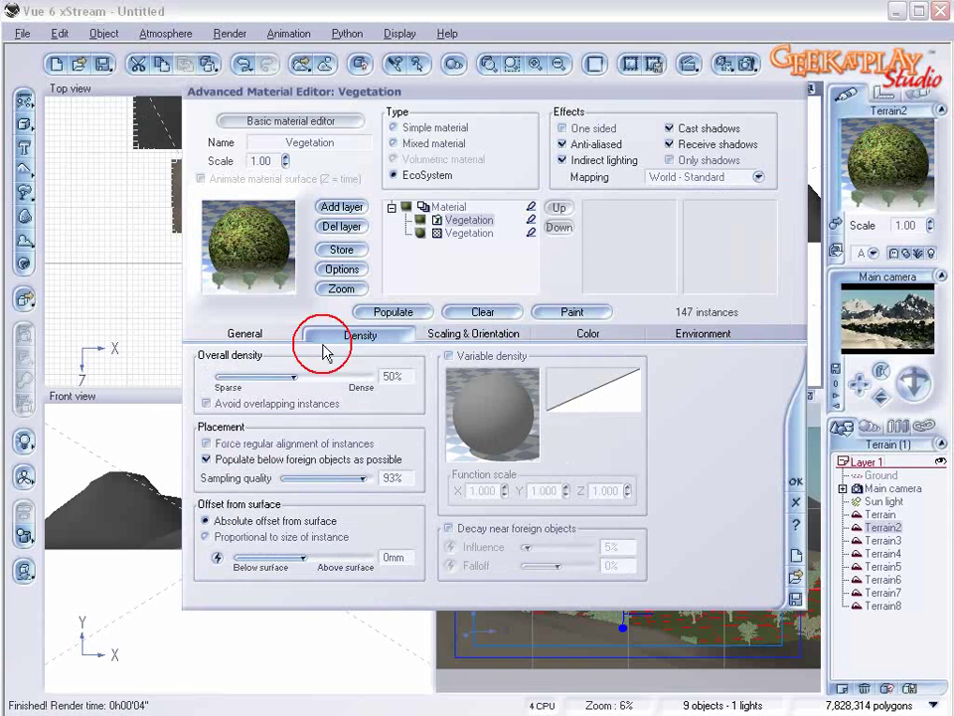
{"action": "left_click_drag", "start_coordinate": [286, 375], "coordinate": [334, 376]}
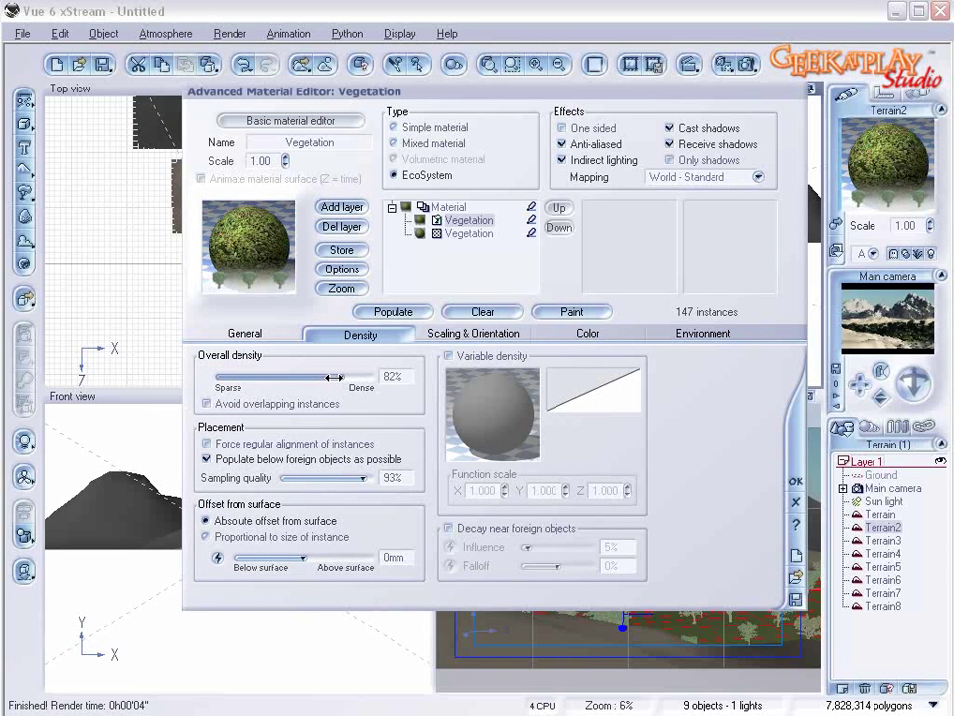
{"action": "left_click", "coordinate": [394, 313]}
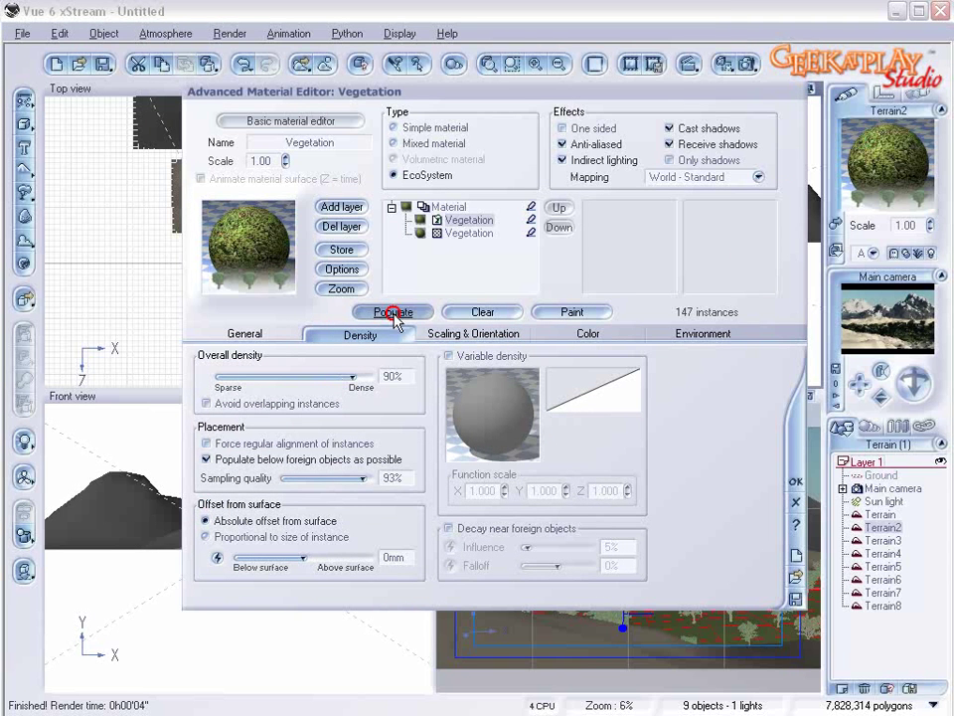
{"action": "left_click", "coordinate": [738, 69]}
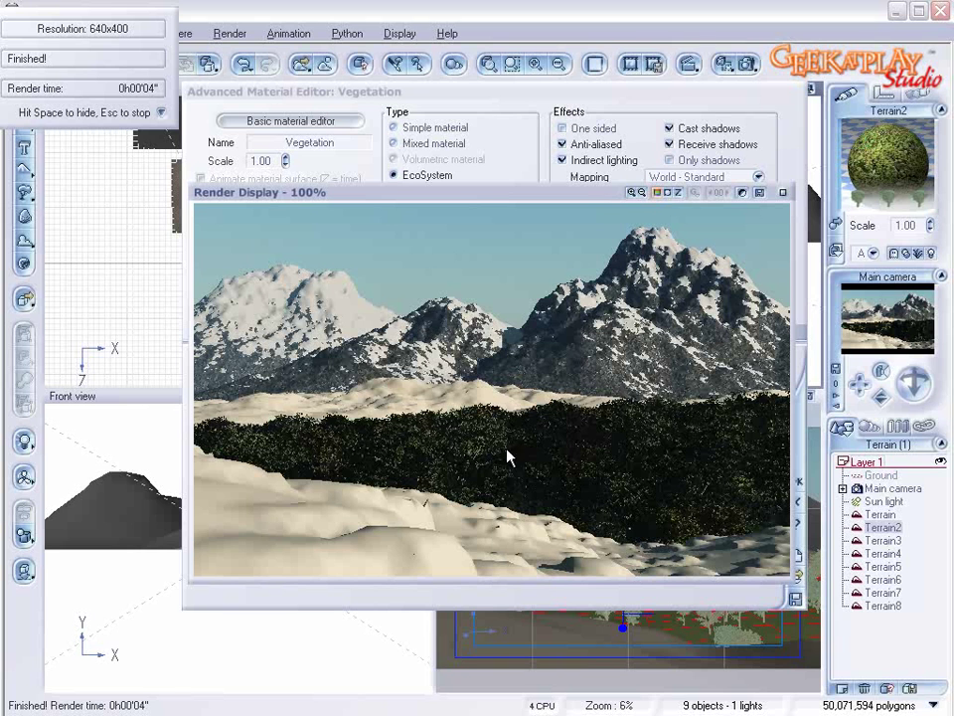
{"action": "left_click", "coordinate": [779, 192]}
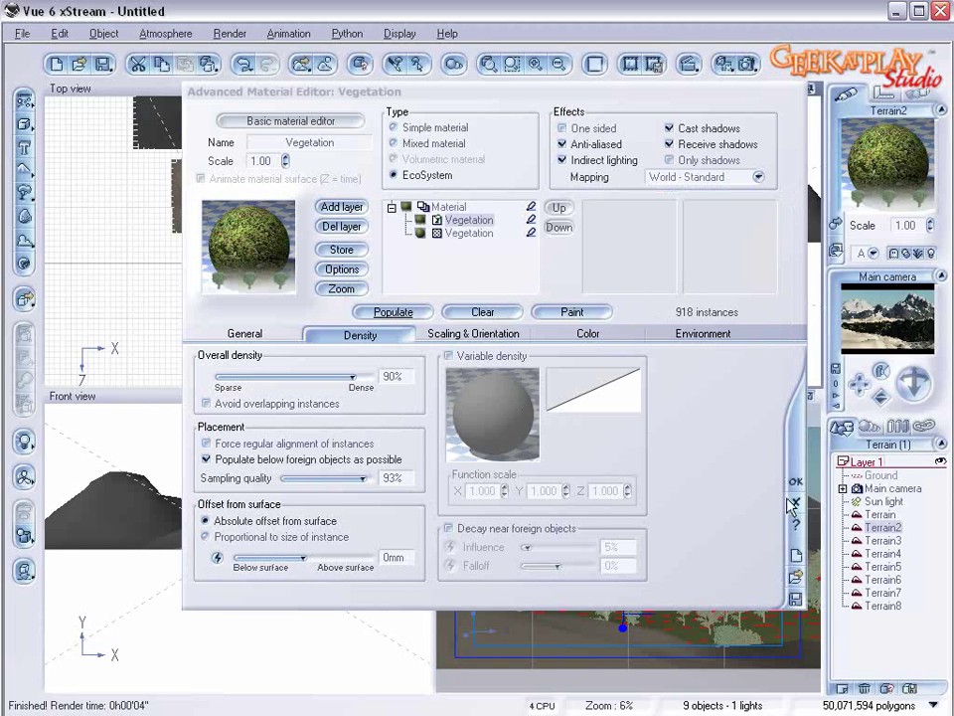
- Select Terrain3 in the camera view and zoom the orthographic views onto it
{"action": "left_click", "coordinate": [818, 498]}
{"action": "left_click", "coordinate": [756, 549]}
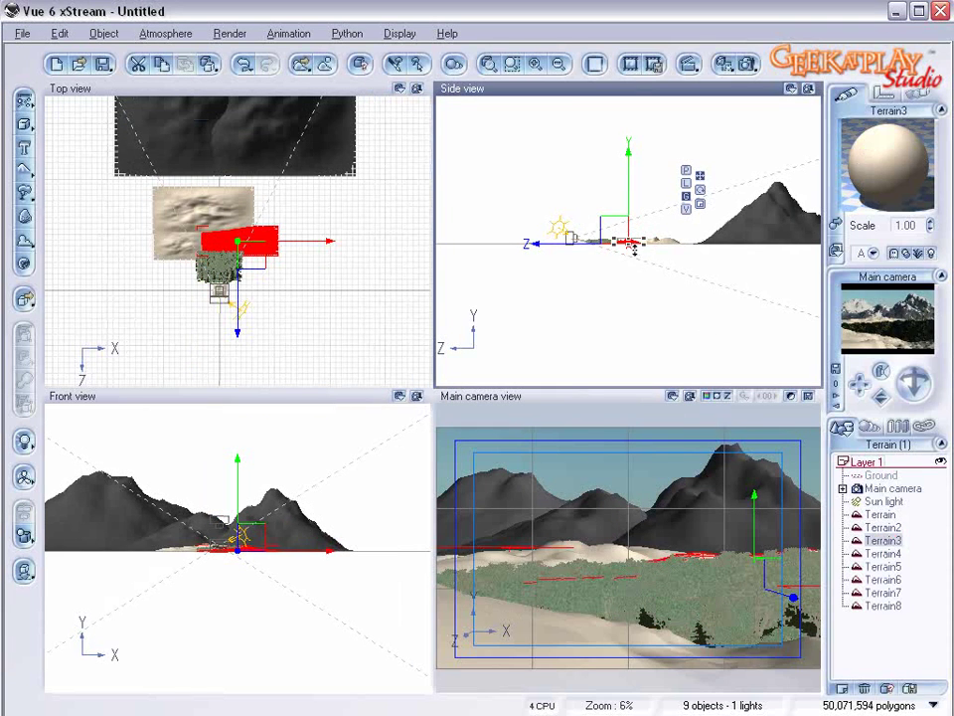
{"action": "scroll", "coordinate": [623, 242], "scroll_direction": "up", "scroll_amount": 5}
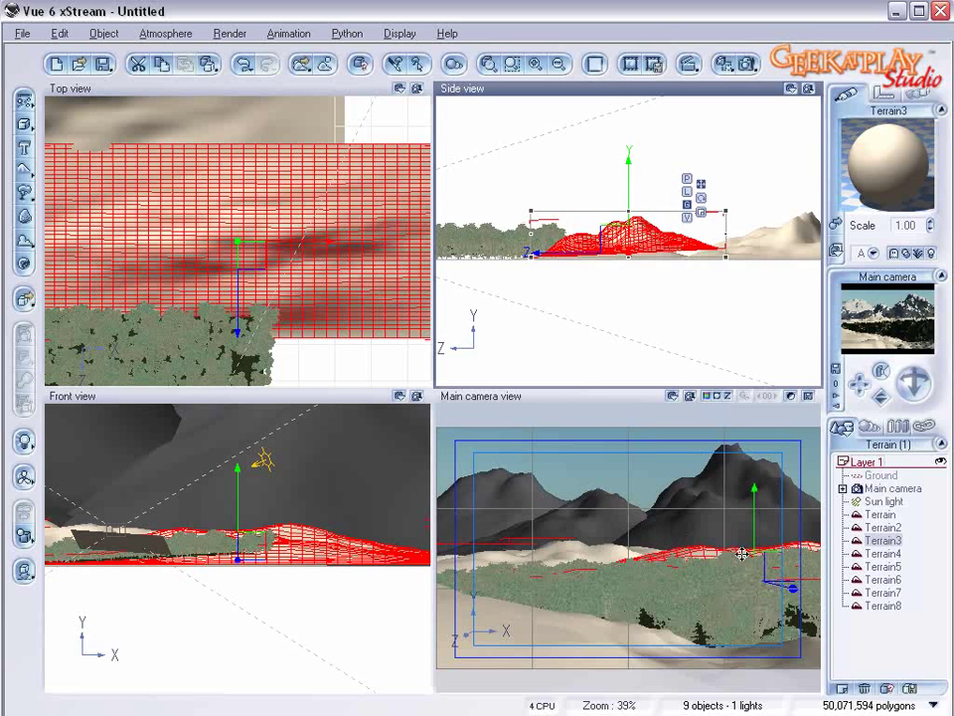
- Apply the Vegetation material to Terrain3 as an EcoSystem holding Rural Maple Tree
{"action": "left_click", "coordinate": [835, 223]}
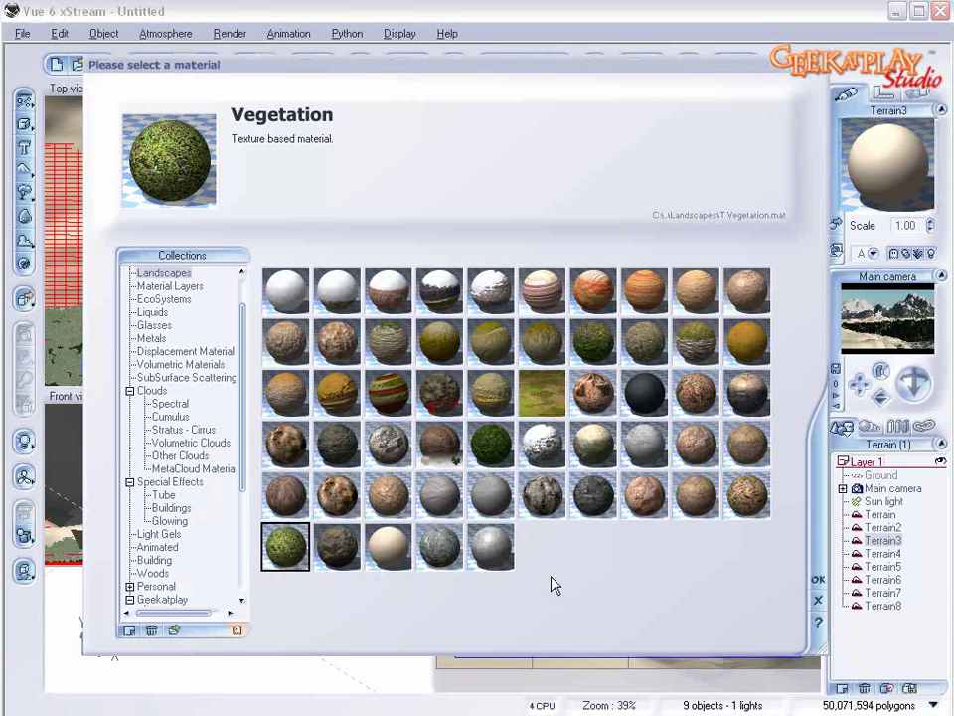
{"action": "left_click", "coordinate": [817, 578]}
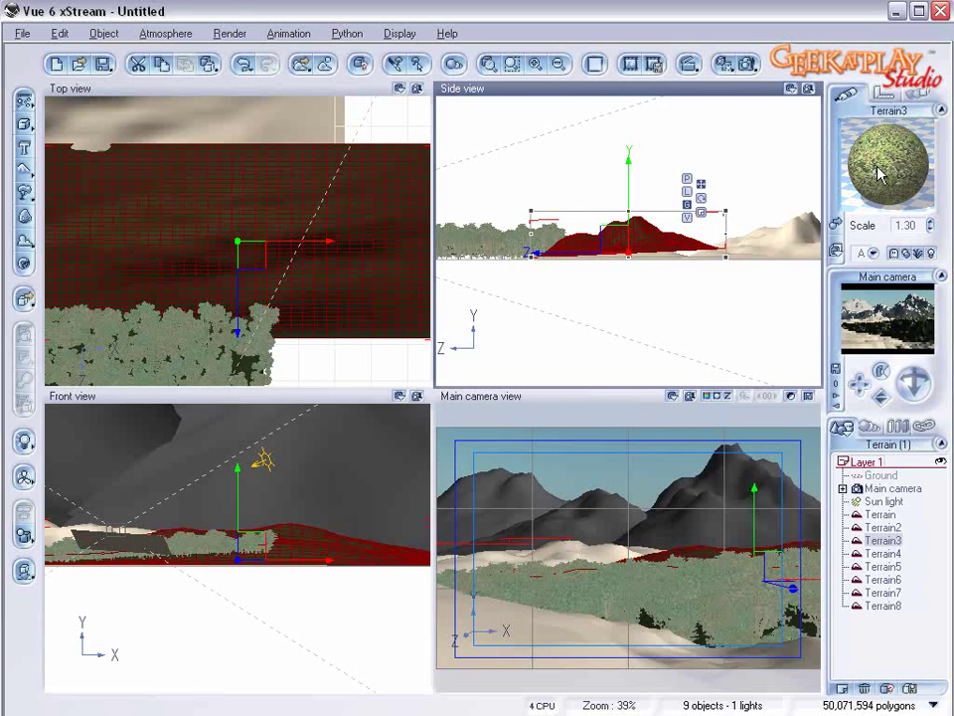
{"action": "double_click", "coordinate": [511, 199]}
{"action": "left_click", "coordinate": [396, 175]}
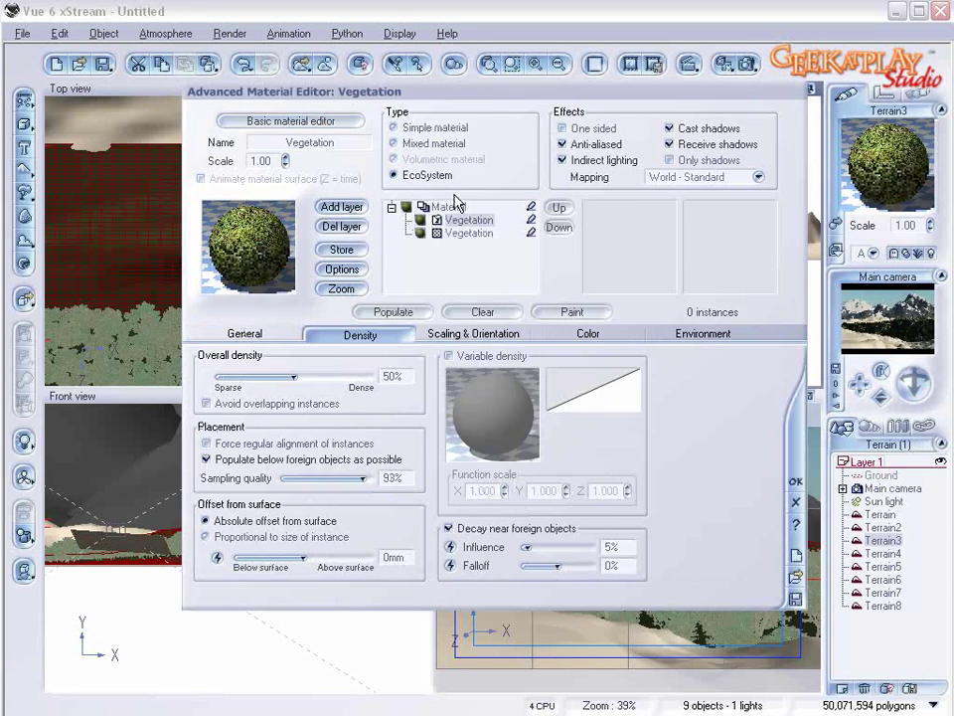
{"action": "left_click", "coordinate": [236, 332]}
{"action": "left_click", "coordinate": [397, 580]}
{"action": "left_click", "coordinate": [416, 608]}
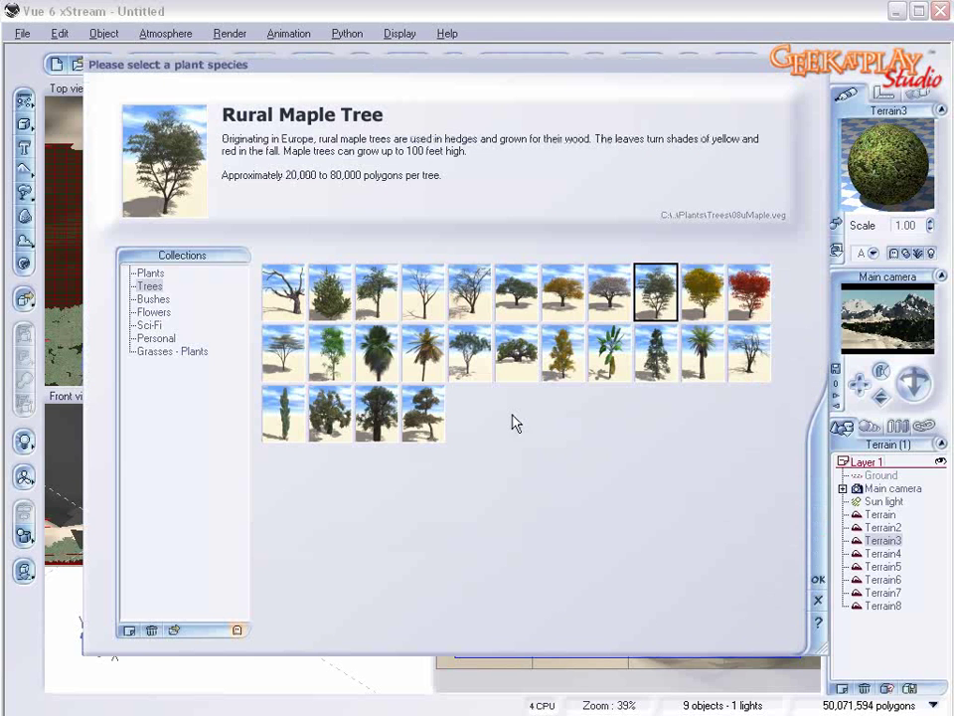
{"action": "left_click", "coordinate": [817, 581]}
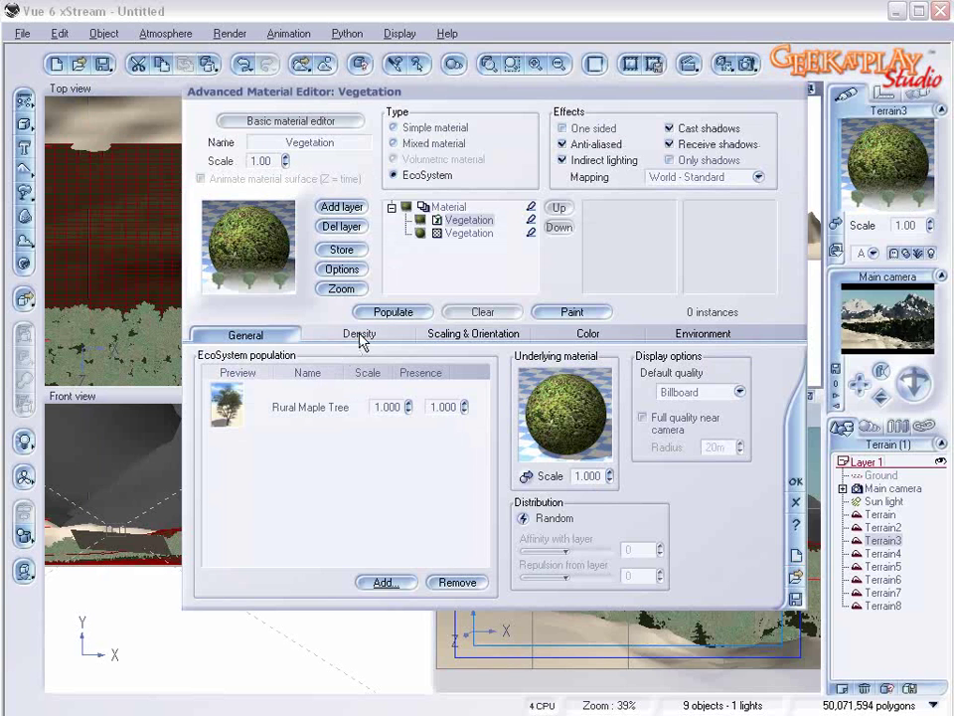
- Raise tree density, scale trees to 0.169 and populate Terrain3 with 1838 instances
{"action": "left_click", "coordinate": [360, 334]}
{"action": "left_click_drag", "start_coordinate": [289, 376], "coordinate": [259, 375]}
{"action": "left_click", "coordinate": [452, 334]}
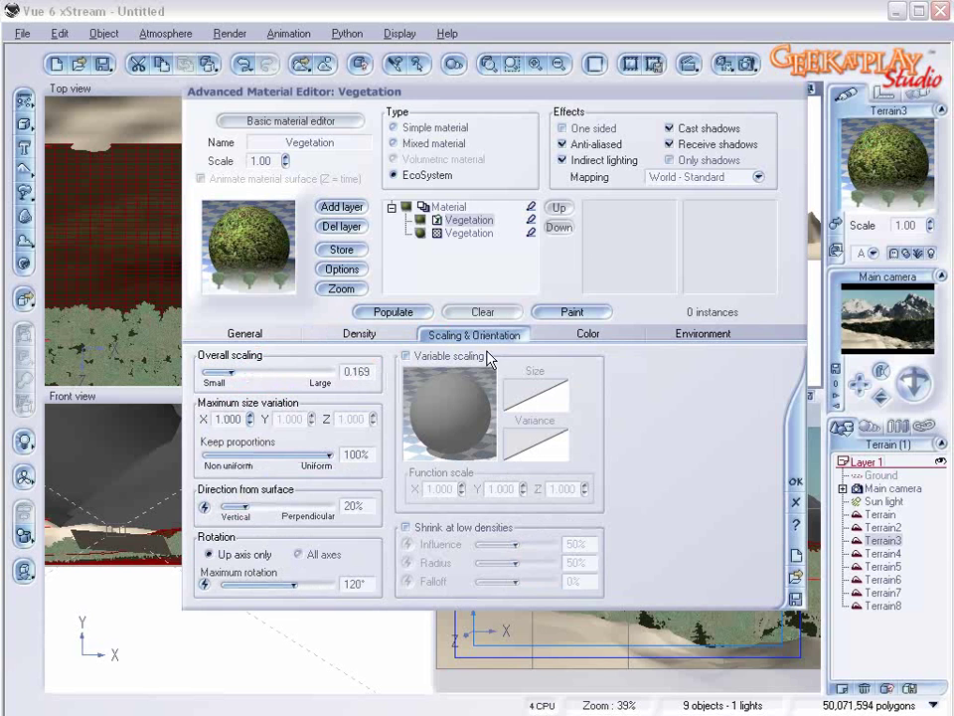
{"action": "left_click", "coordinate": [393, 312]}
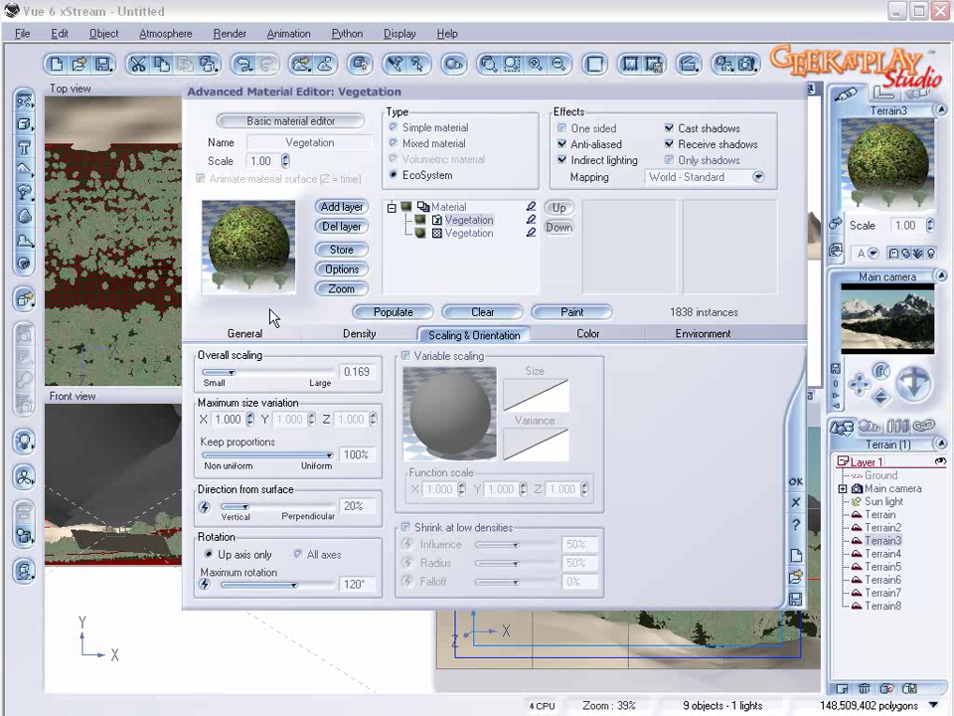
- Select Terrain4 and load the Vegetation material onto it
{"action": "left_click", "coordinate": [797, 501]}
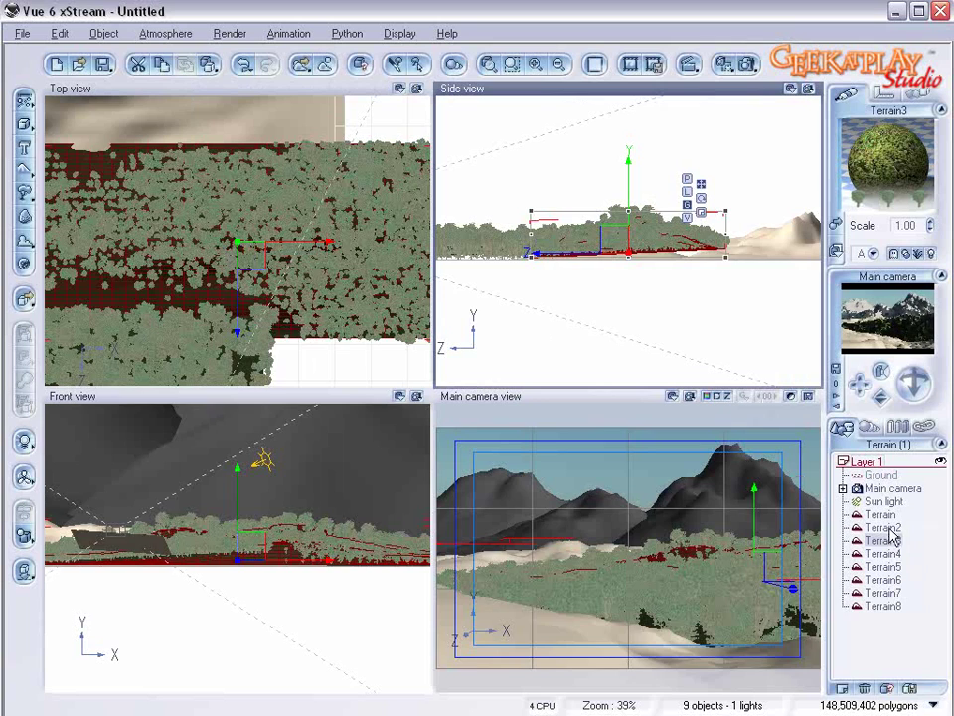
{"action": "left_click", "coordinate": [889, 529]}
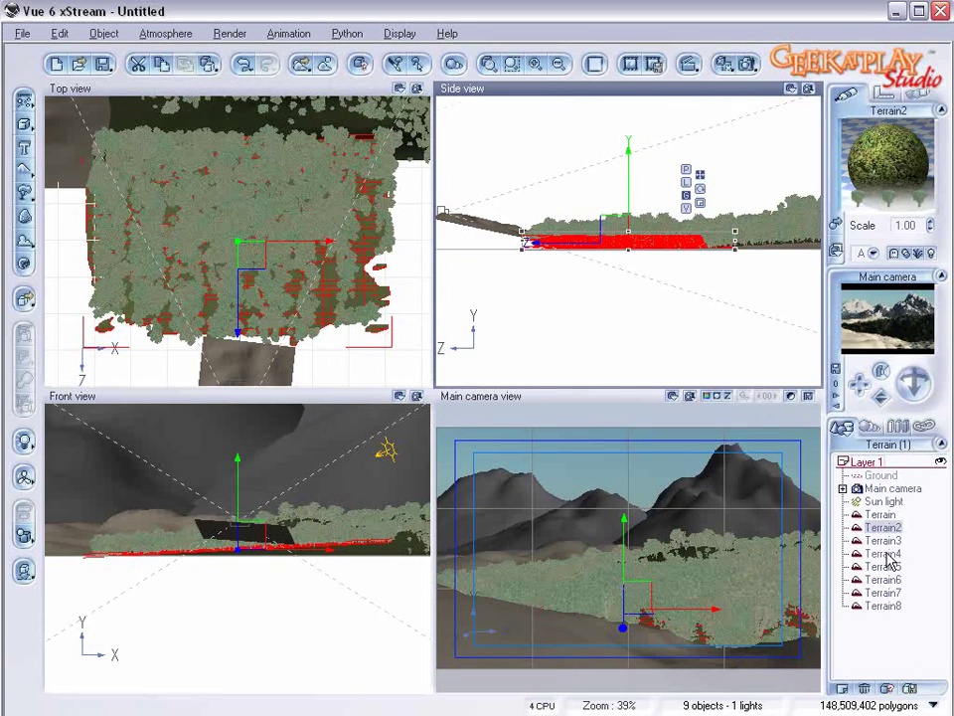
{"action": "left_click", "coordinate": [880, 553]}
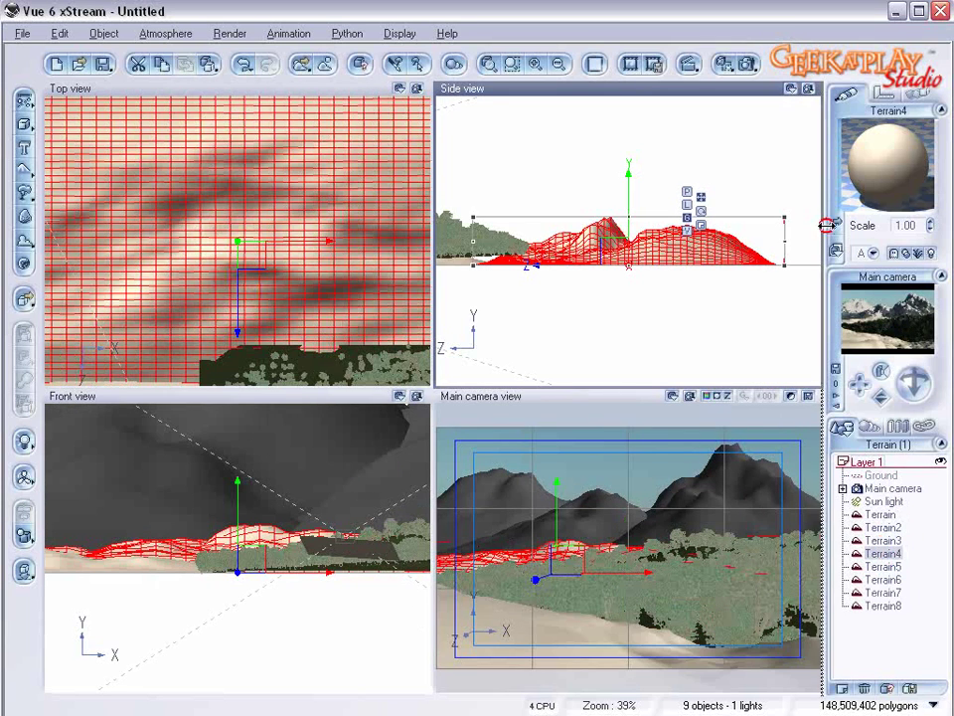
{"action": "left_click", "coordinate": [873, 181]}
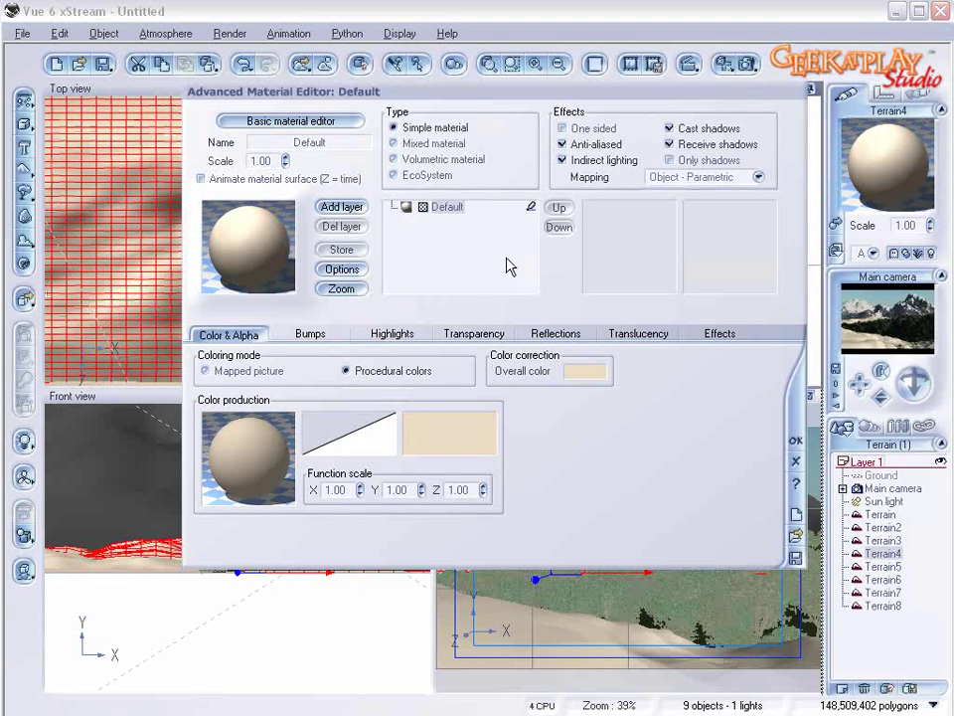
{"action": "double_click", "coordinate": [253, 247]}
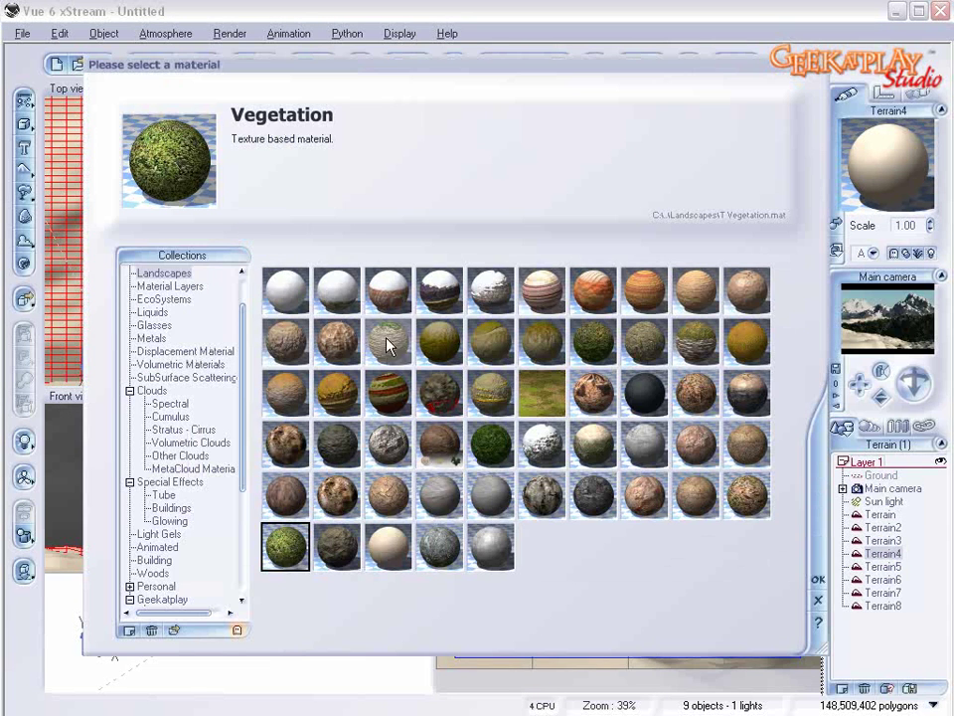
{"action": "left_click", "coordinate": [818, 581]}
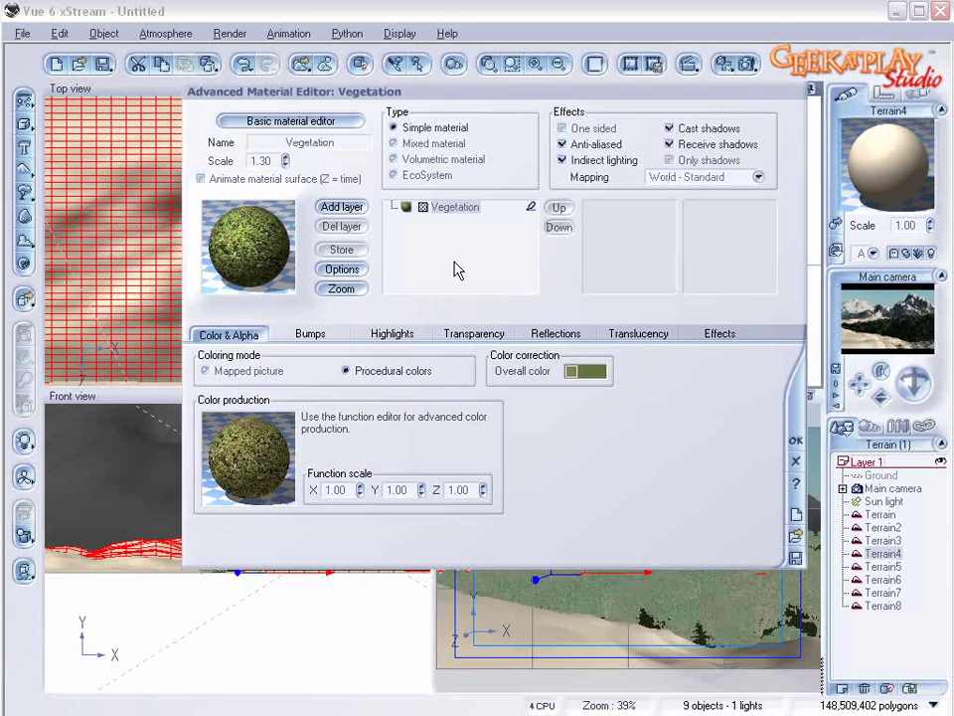
- Make Terrain4's material an EcoSystem with Rural Maple Tree in its population
{"action": "left_click", "coordinate": [425, 177]}
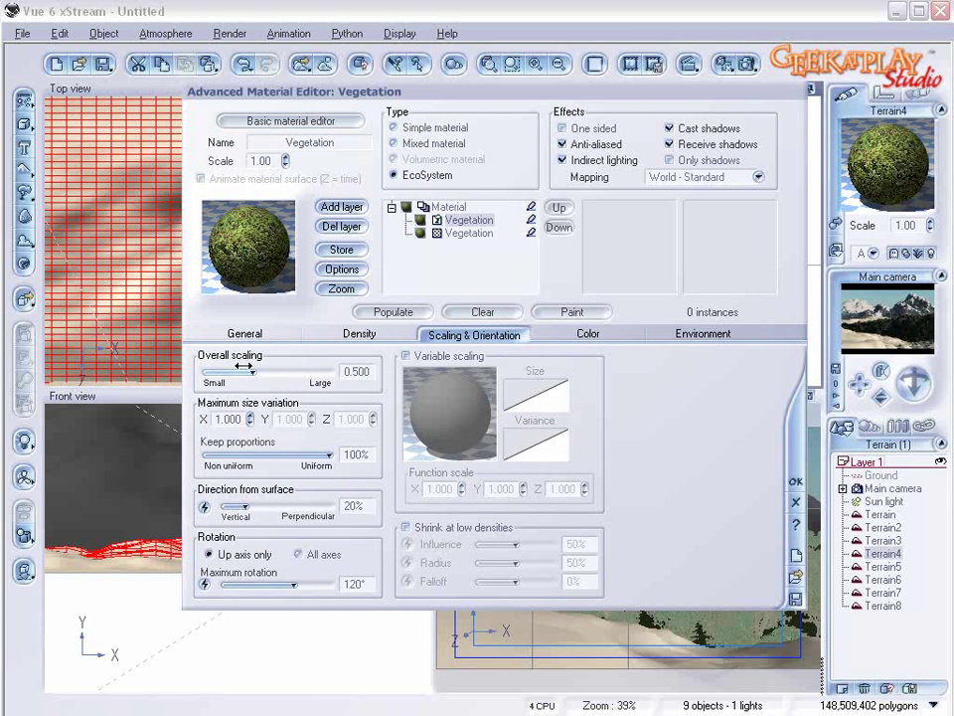
{"action": "left_click", "coordinate": [242, 334]}
{"action": "left_click", "coordinate": [379, 585]}
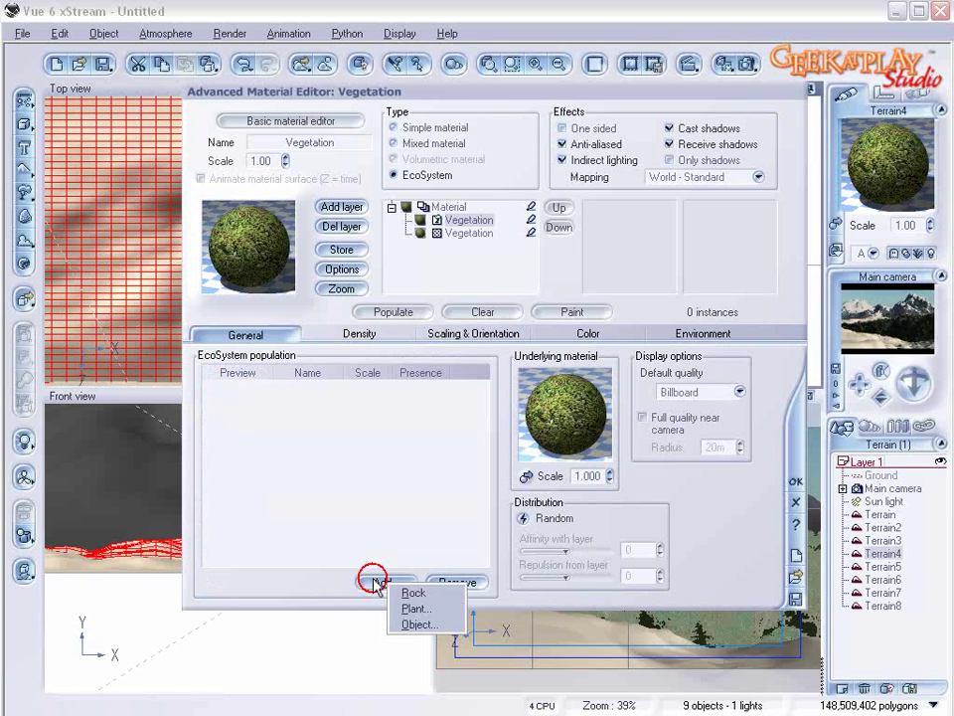
{"action": "left_click", "coordinate": [415, 607]}
{"action": "left_click", "coordinate": [817, 578]}
- Disable decay, raise density, shrink trees to about 0.11, populate 14654 instances and render
{"action": "left_click", "coordinate": [360, 334]}
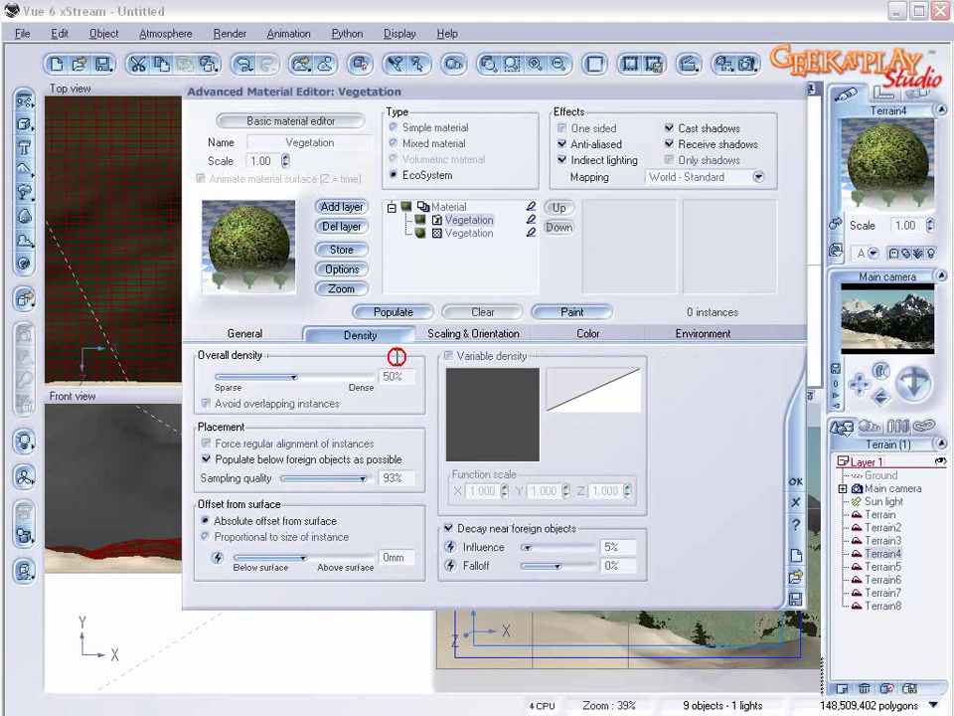
{"action": "left_click", "coordinate": [449, 527]}
{"action": "left_click_drag", "start_coordinate": [320, 375], "coordinate": [341, 367]}
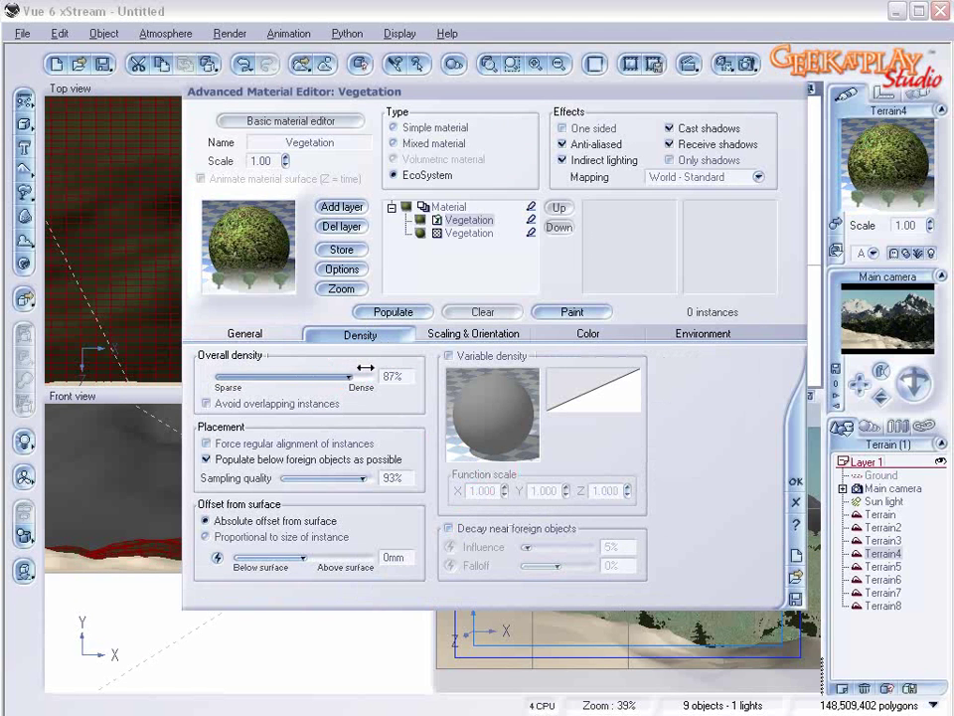
{"action": "left_click", "coordinate": [492, 334]}
{"action": "left_click_drag", "start_coordinate": [261, 370], "coordinate": [231, 370]}
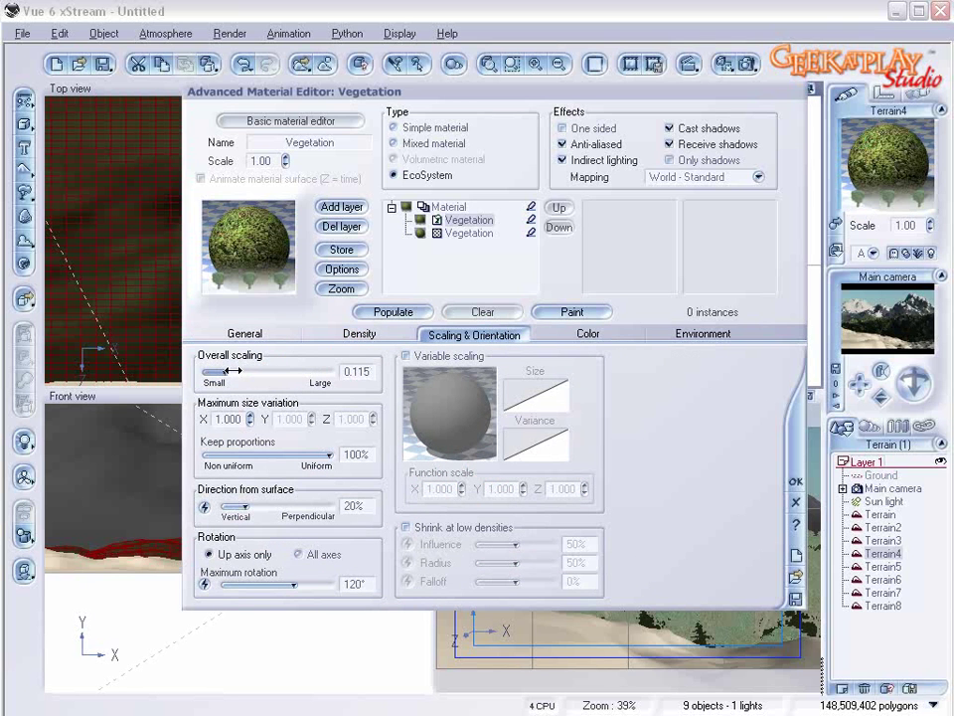
{"action": "left_click", "coordinate": [395, 312]}
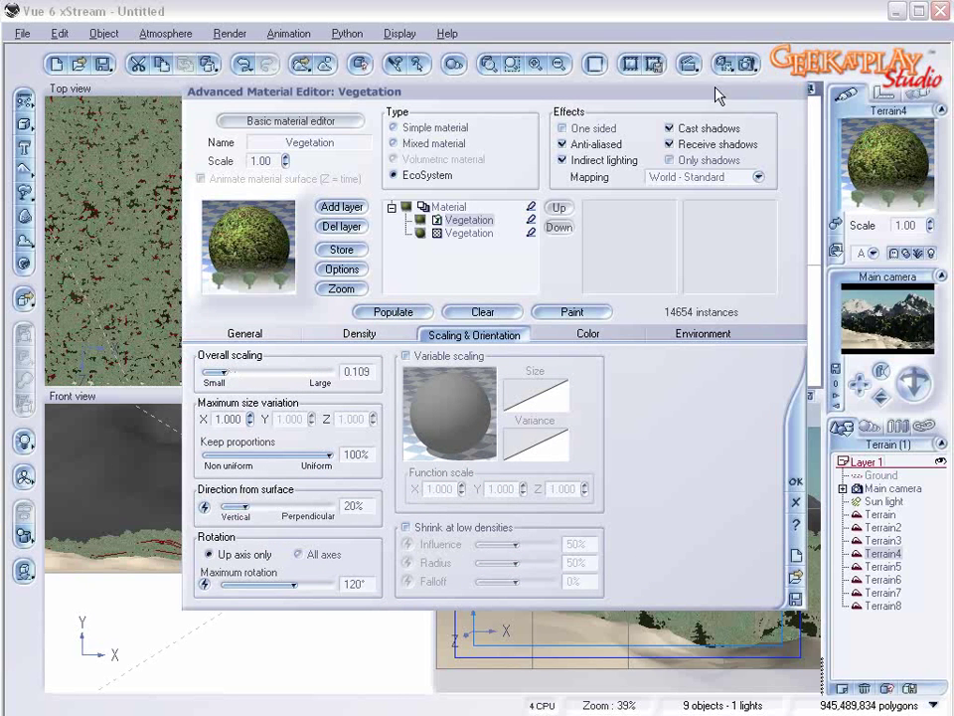
{"action": "left_click", "coordinate": [747, 65]}
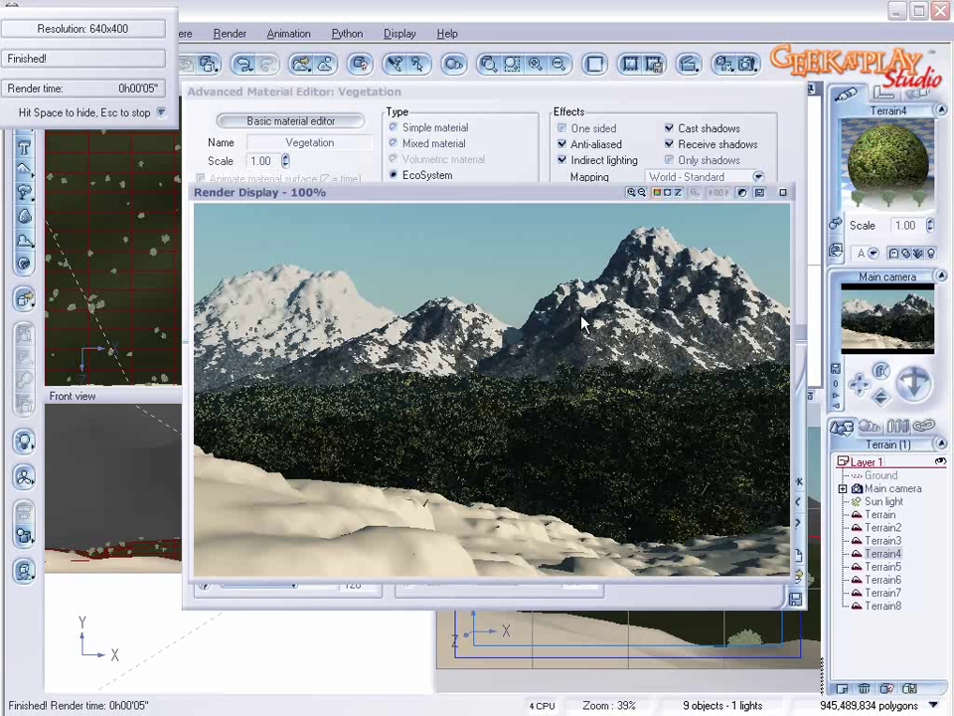
- Close the finished render of the maple forest below the snowy peaks
{"action": "left_click", "coordinate": [783, 192]}
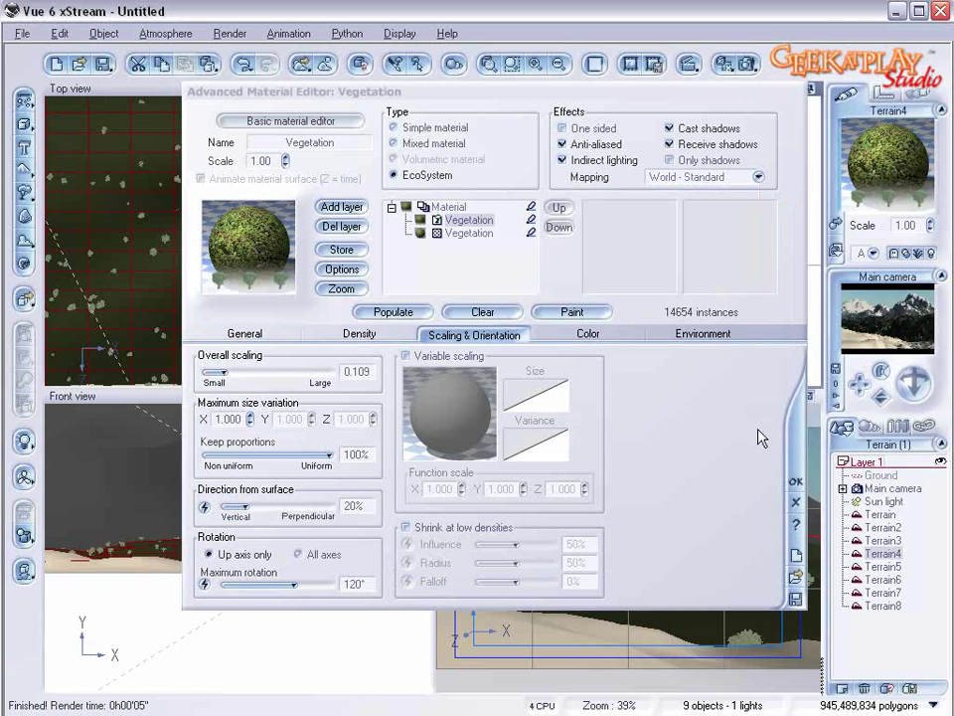
- Select the Terrain object and switch its material to a Mixed material
{"action": "left_click", "coordinate": [797, 484]}
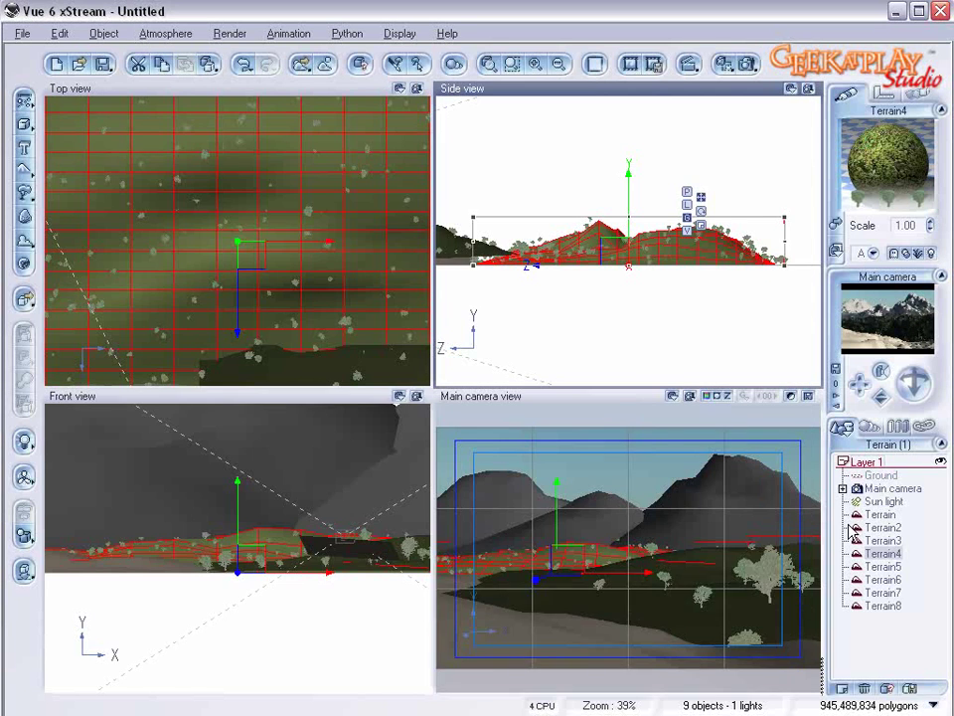
{"action": "left_click", "coordinate": [881, 514]}
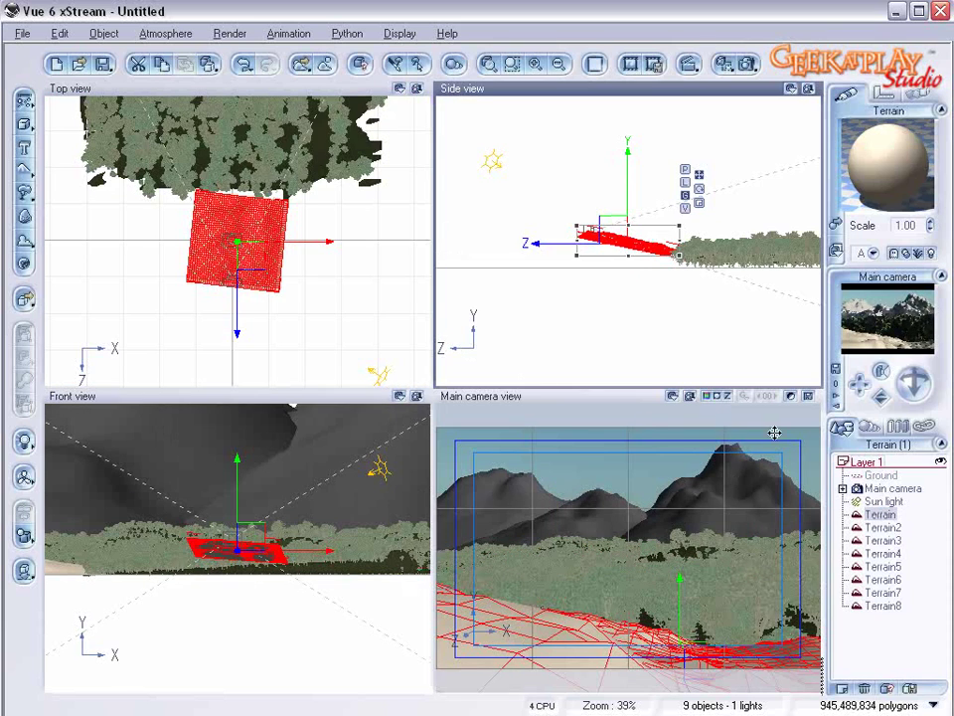
{"action": "double_click", "coordinate": [870, 177]}
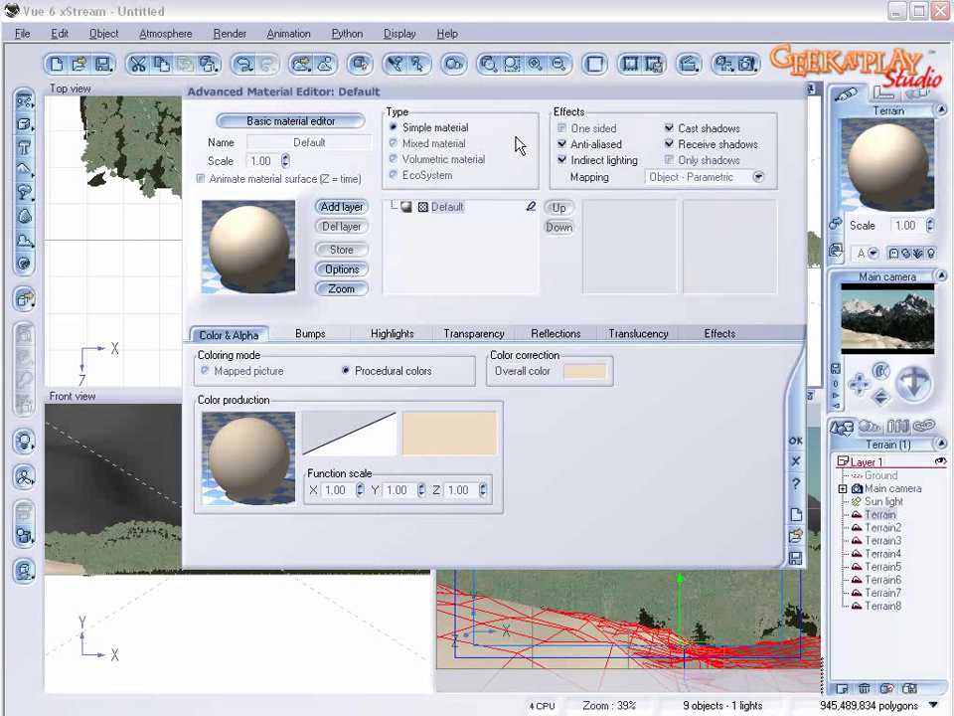
{"action": "left_click", "coordinate": [417, 141]}
{"action": "left_click_drag", "start_coordinate": [471, 99], "coordinate": [450, 102]}
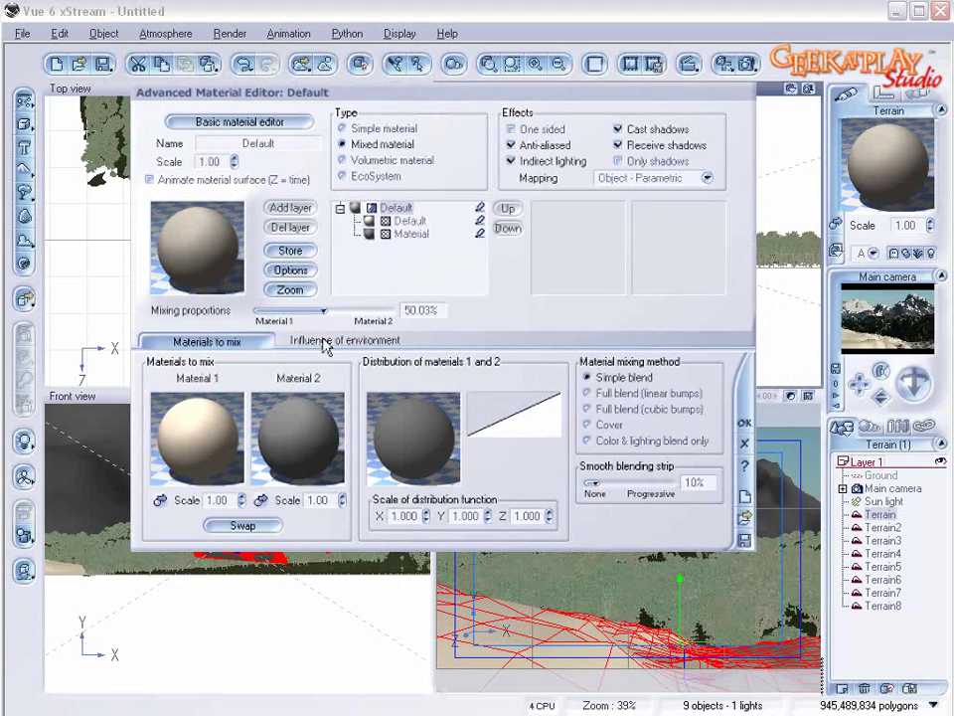
- Set orientation influence to about 30% and altitude influence to 61%
{"action": "left_click", "coordinate": [319, 335]}
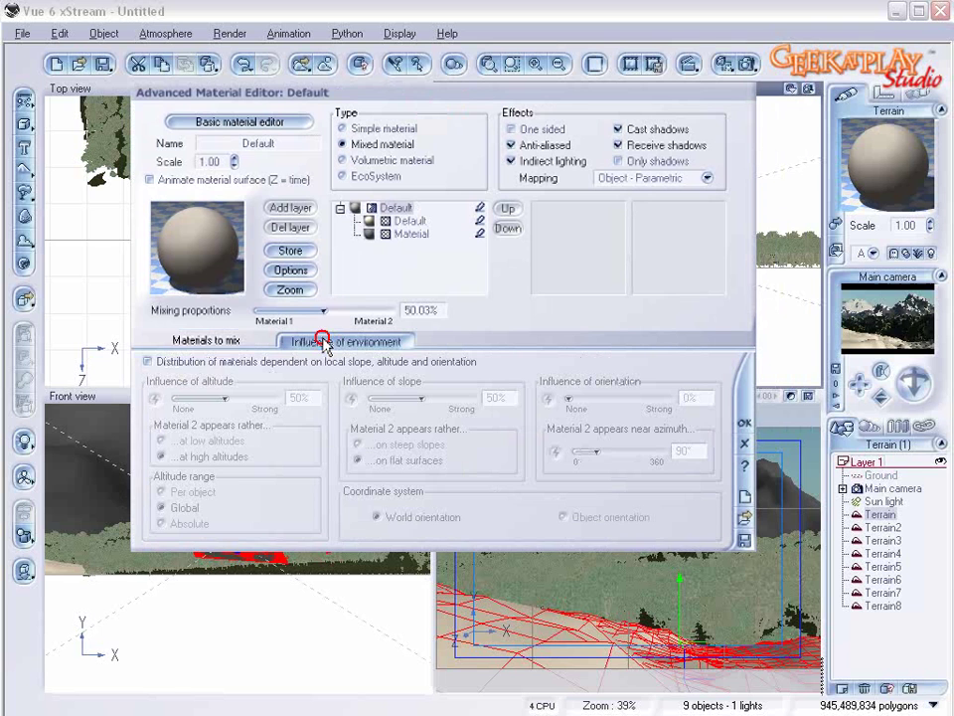
{"action": "left_click", "coordinate": [482, 230]}
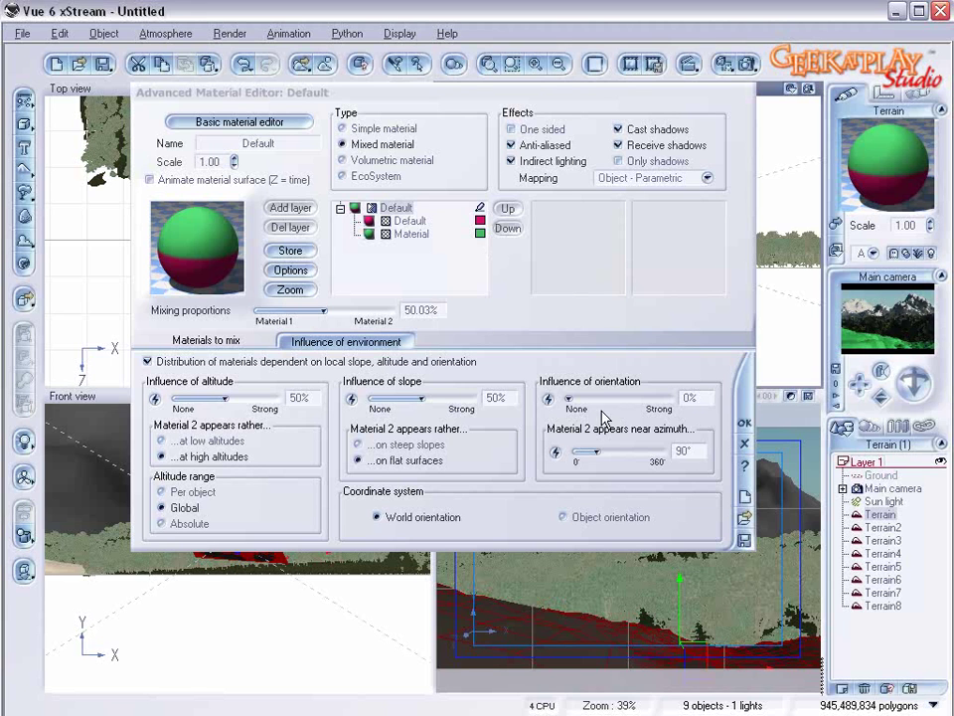
{"action": "left_click_drag", "start_coordinate": [579, 401], "coordinate": [604, 399]}
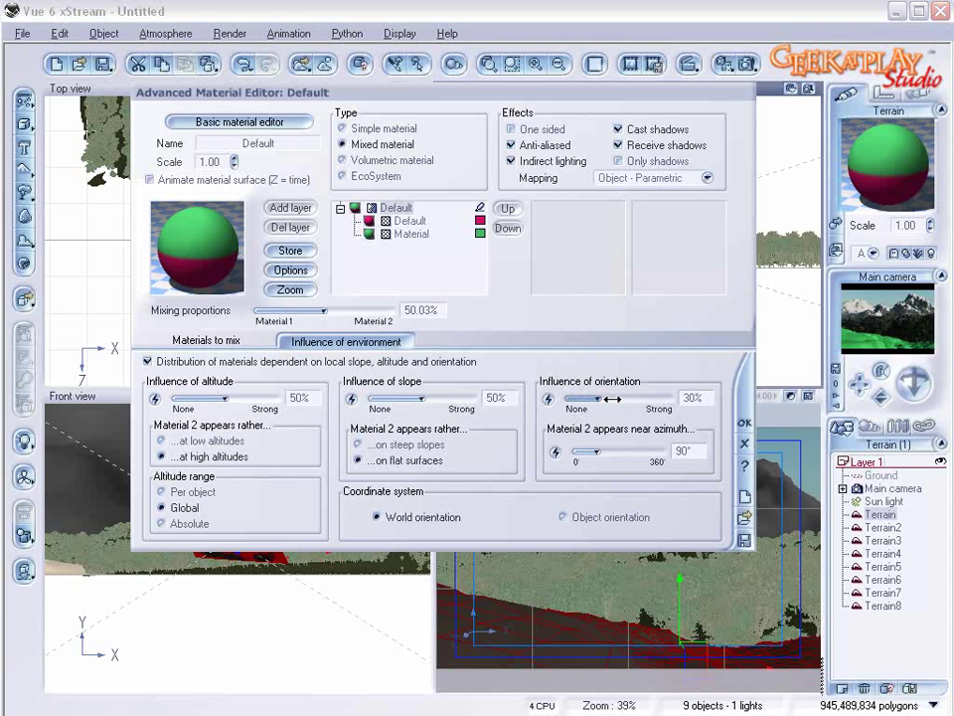
{"action": "left_click_drag", "start_coordinate": [225, 397], "coordinate": [237, 398]}
{"action": "left_click", "coordinate": [763, 312]}
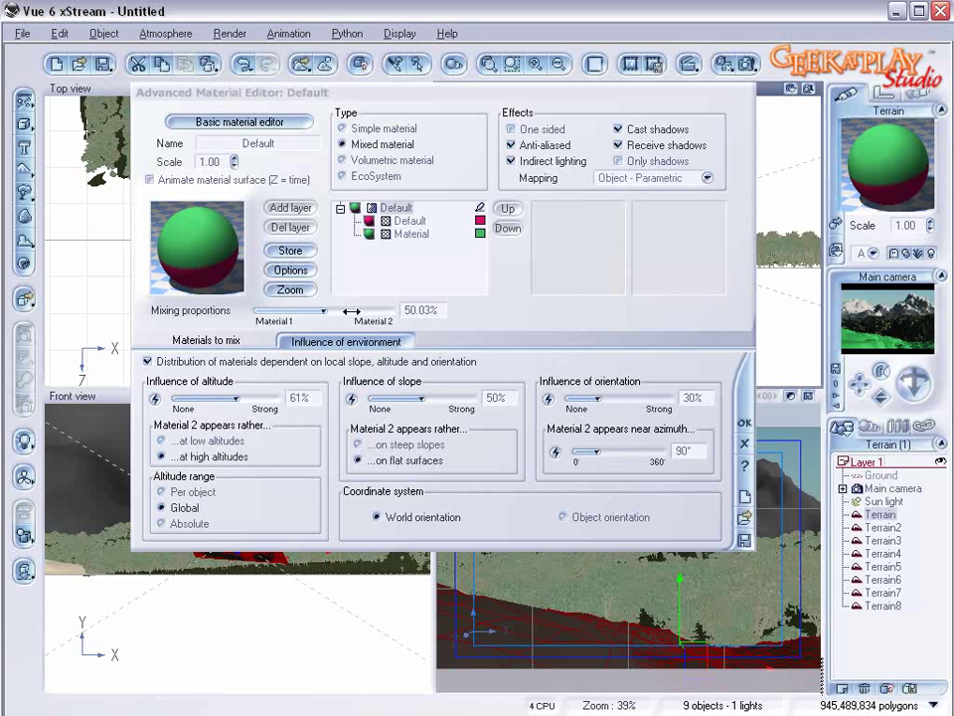
- Lower the mixing proportion to 30.03% and raise altitude influence to 64%
{"action": "left_click", "coordinate": [251, 338]}
{"action": "left_click_drag", "start_coordinate": [320, 313], "coordinate": [308, 311]}
{"action": "left_click", "coordinate": [867, 316]}
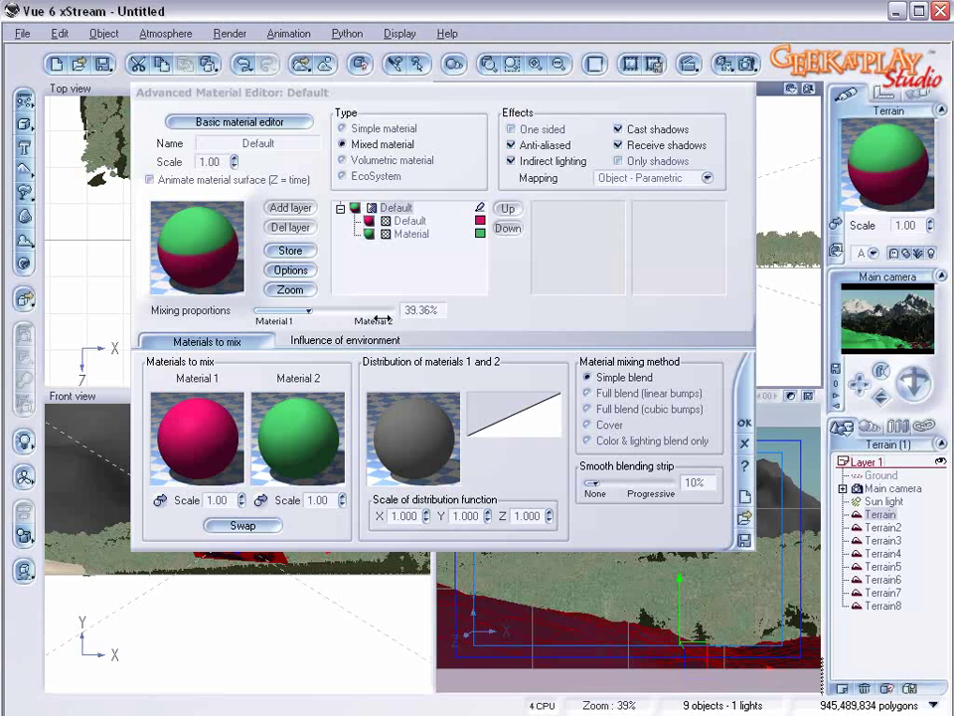
{"action": "left_click_drag", "start_coordinate": [313, 311], "coordinate": [310, 311]}
{"action": "left_click", "coordinate": [924, 341]}
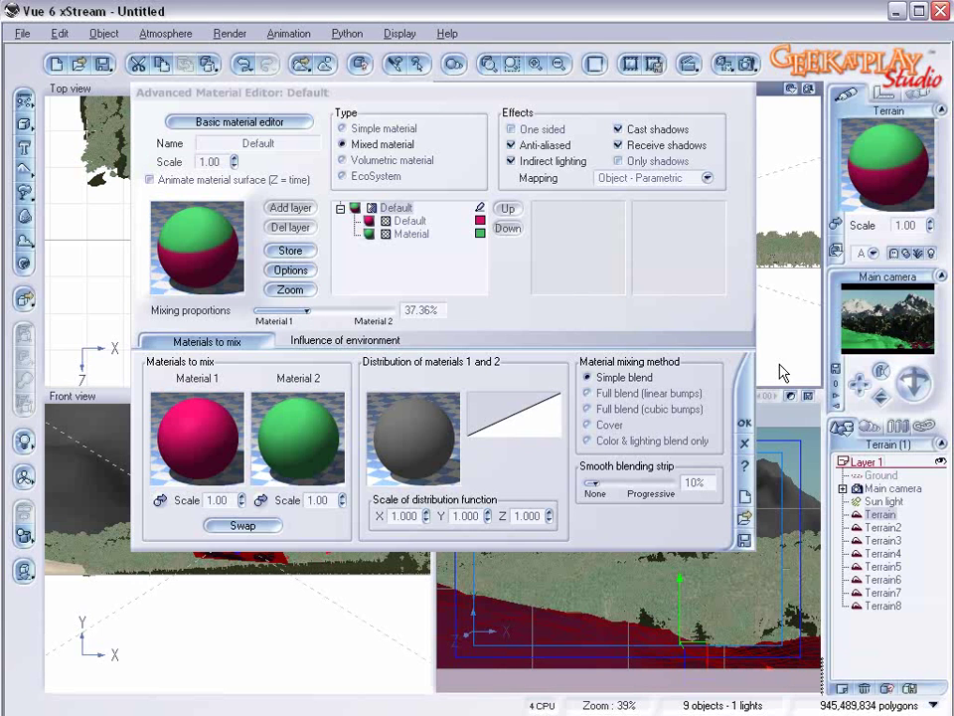
{"action": "left_click_drag", "start_coordinate": [311, 312], "coordinate": [308, 314]}
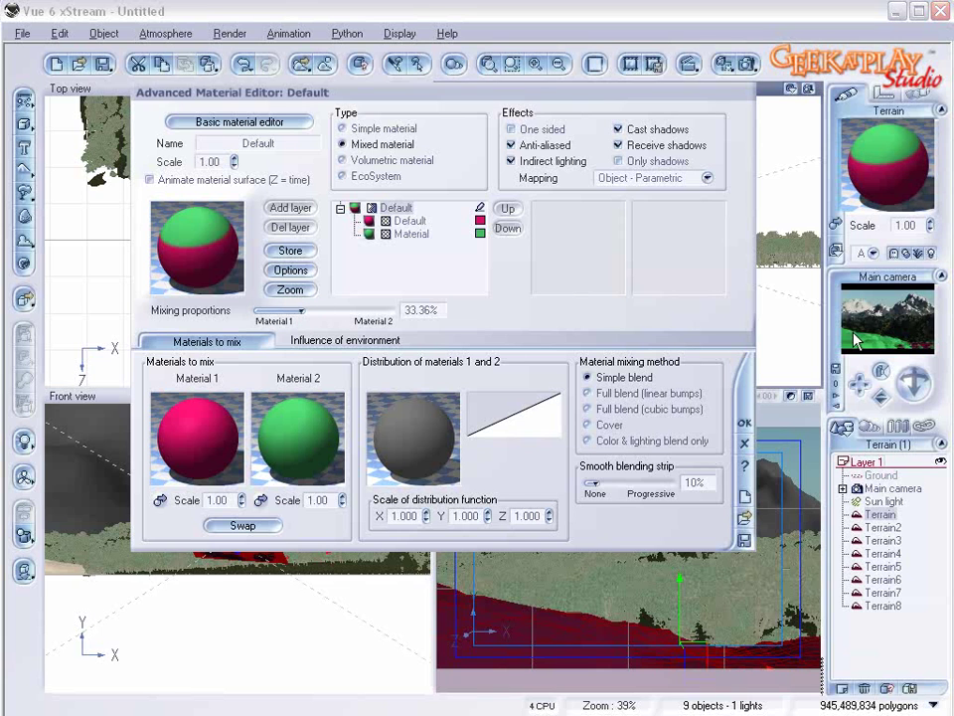
{"action": "left_click", "coordinate": [757, 336]}
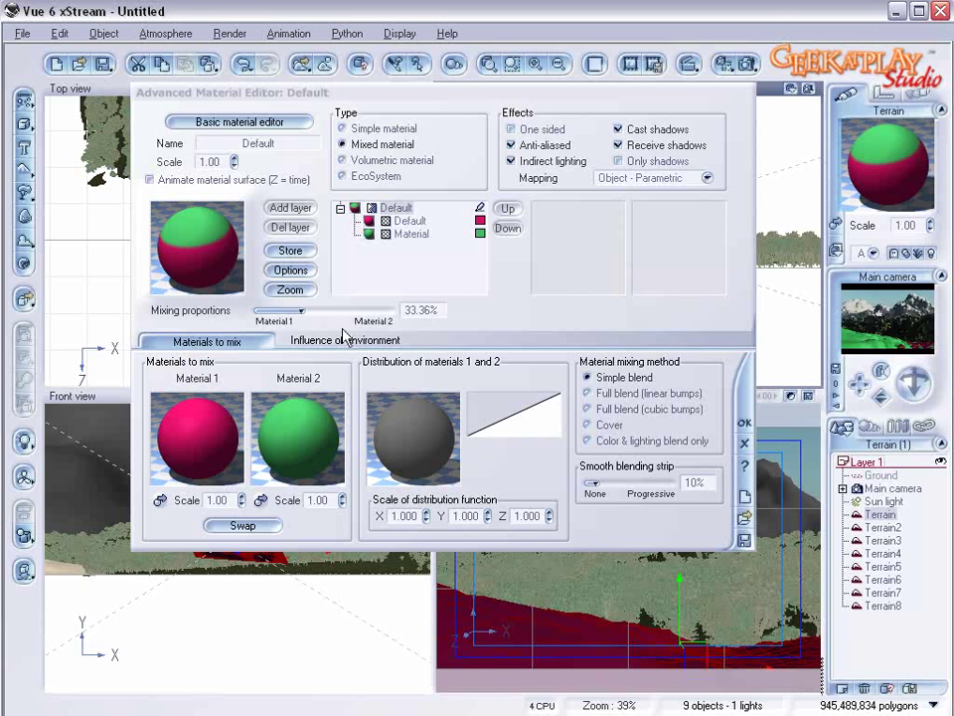
{"action": "left_click_drag", "start_coordinate": [301, 311], "coordinate": [297, 311]}
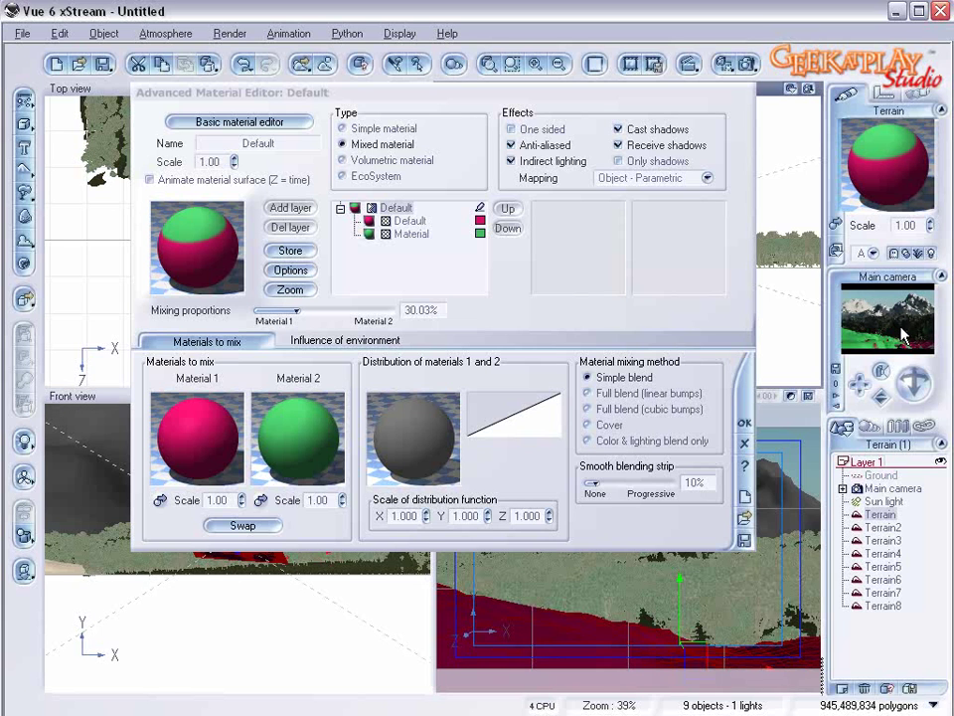
{"action": "left_click", "coordinate": [398, 340]}
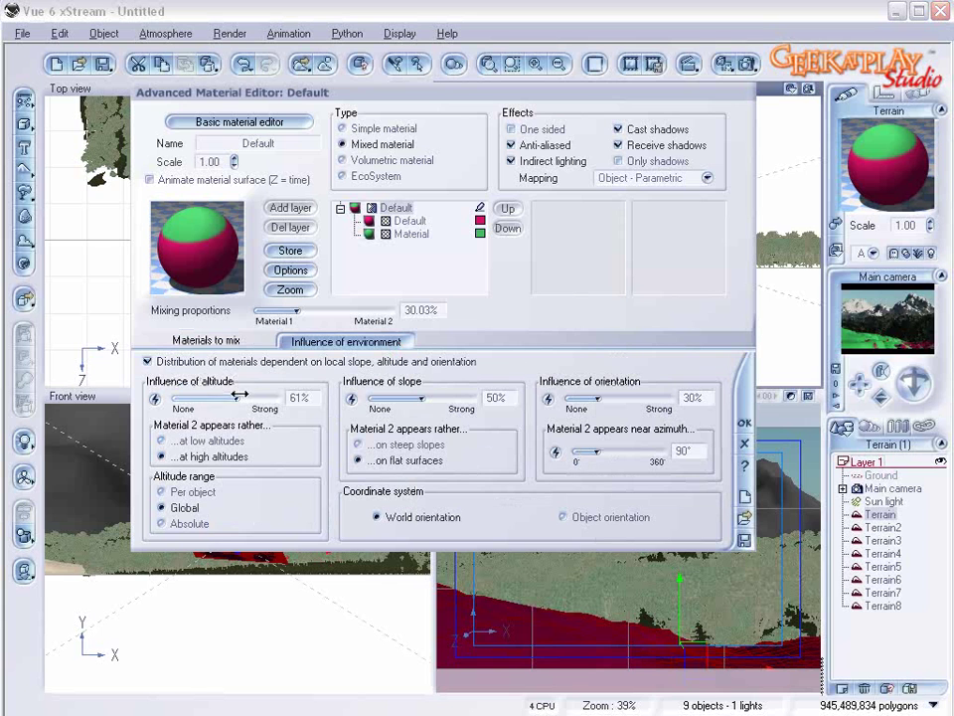
{"action": "left_click_drag", "start_coordinate": [240, 395], "coordinate": [242, 396]}
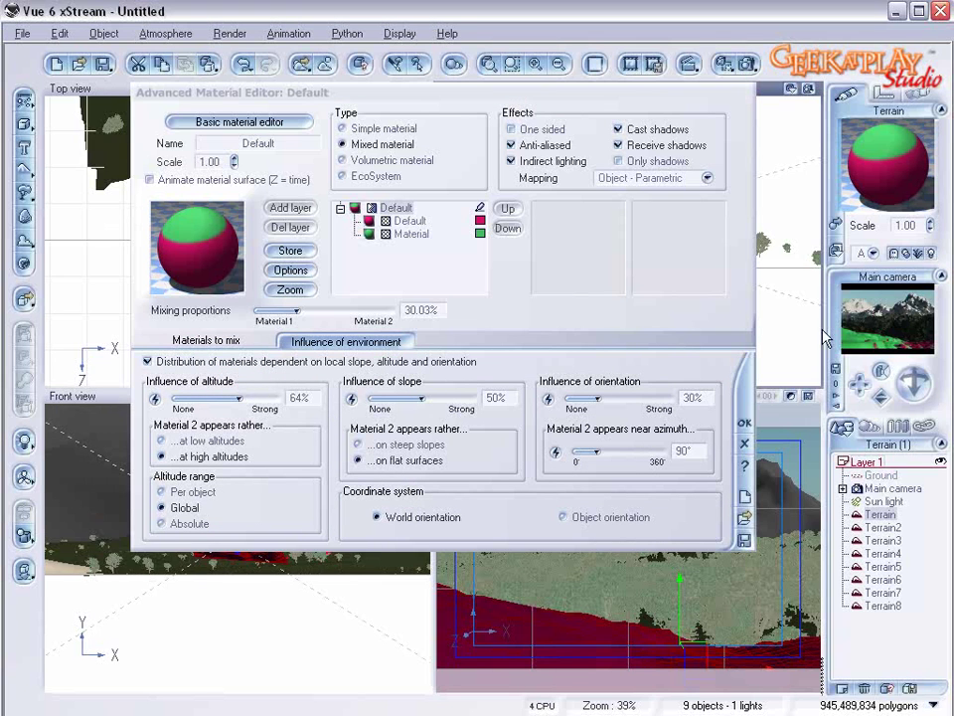
- Test-render the new terrain mix, close the preview, and select the green Material layer
{"action": "left_click", "coordinate": [746, 65]}
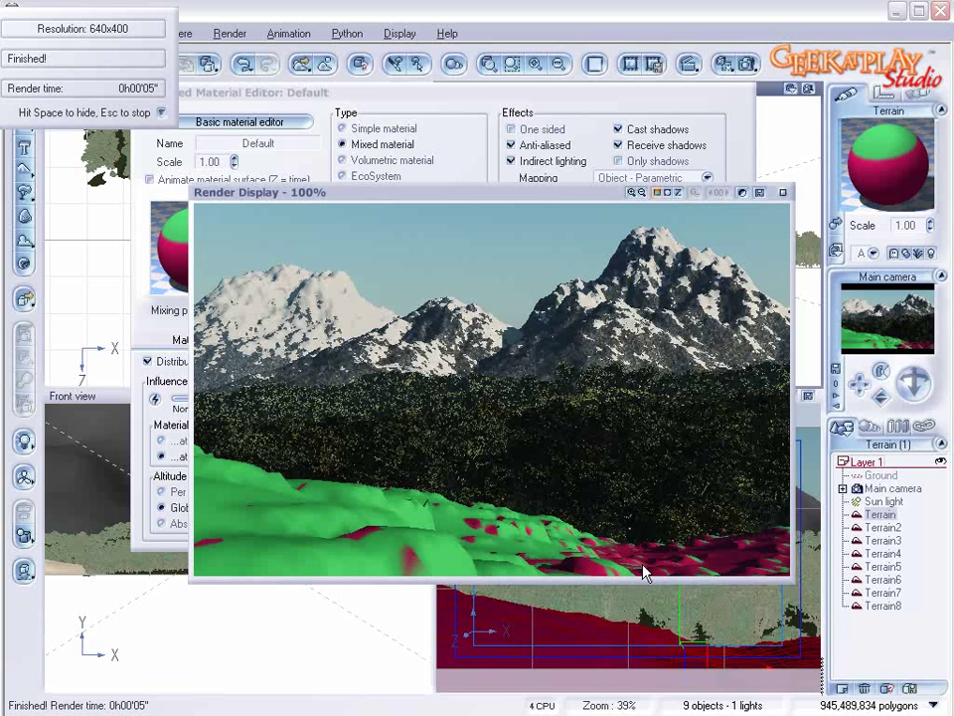
{"action": "left_click", "coordinate": [779, 191]}
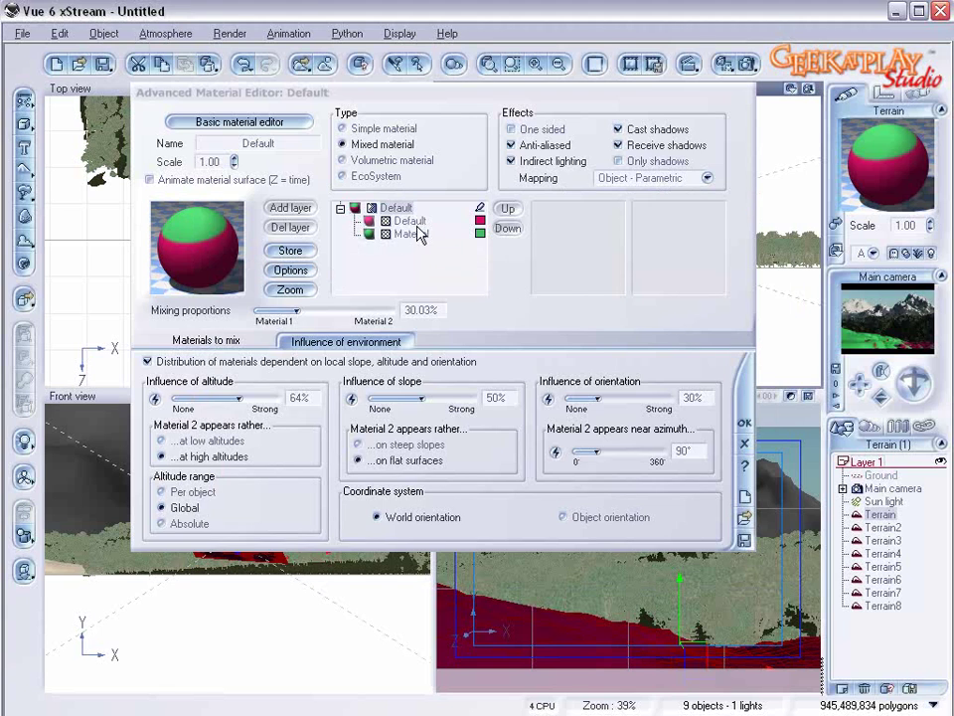
{"action": "left_click", "coordinate": [409, 236]}
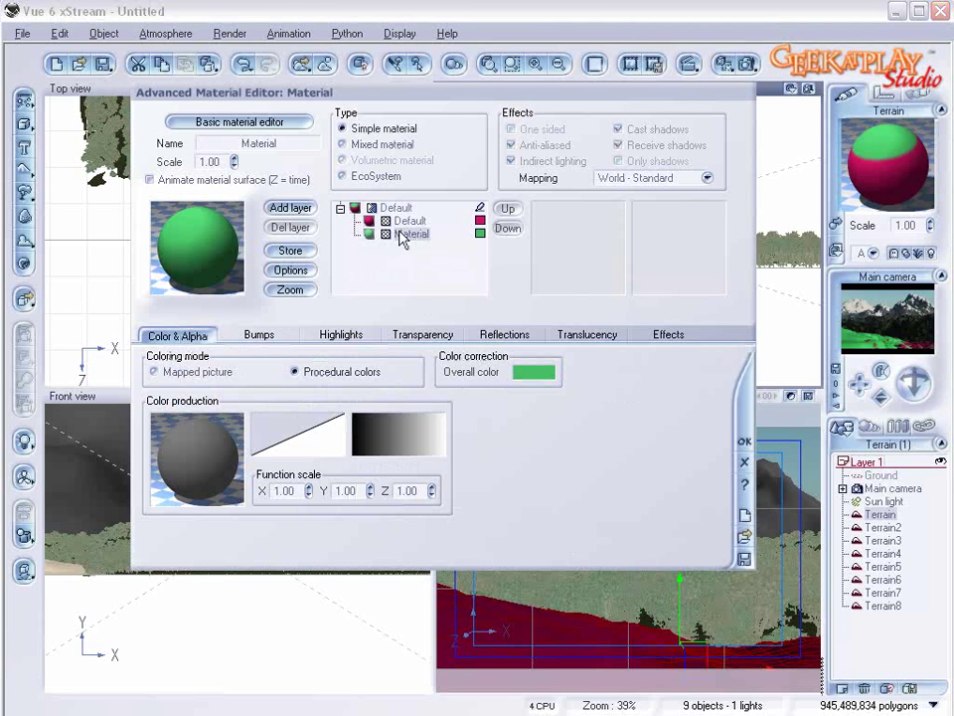
- Add a Default sub-layer under Material and load Vegetation into the green sub-layer
{"action": "left_click", "coordinate": [291, 208]}
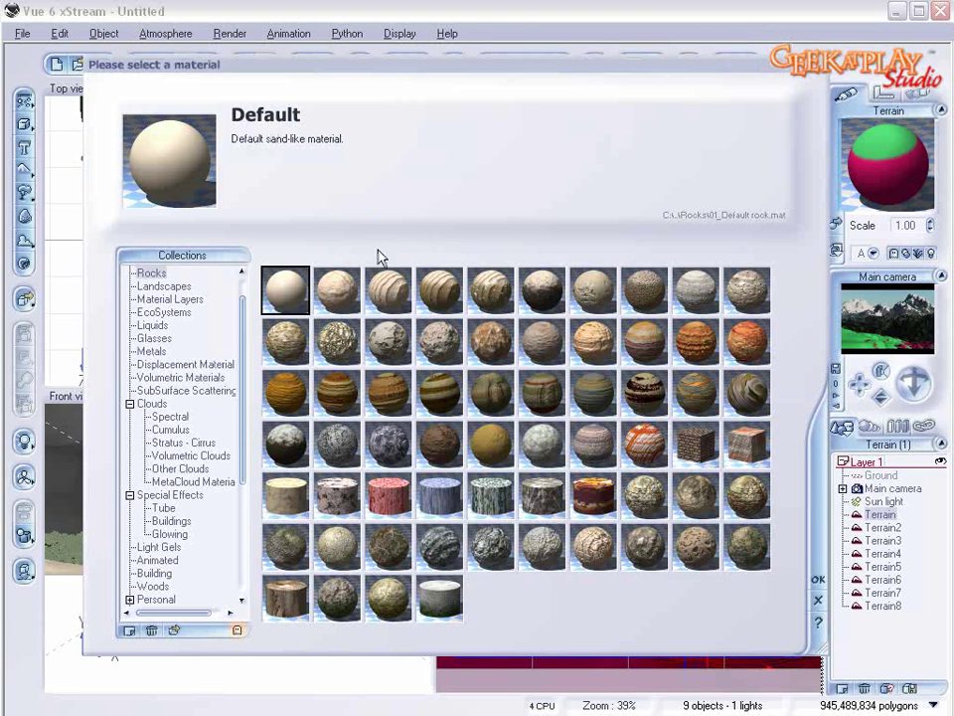
{"action": "left_click", "coordinate": [817, 578]}
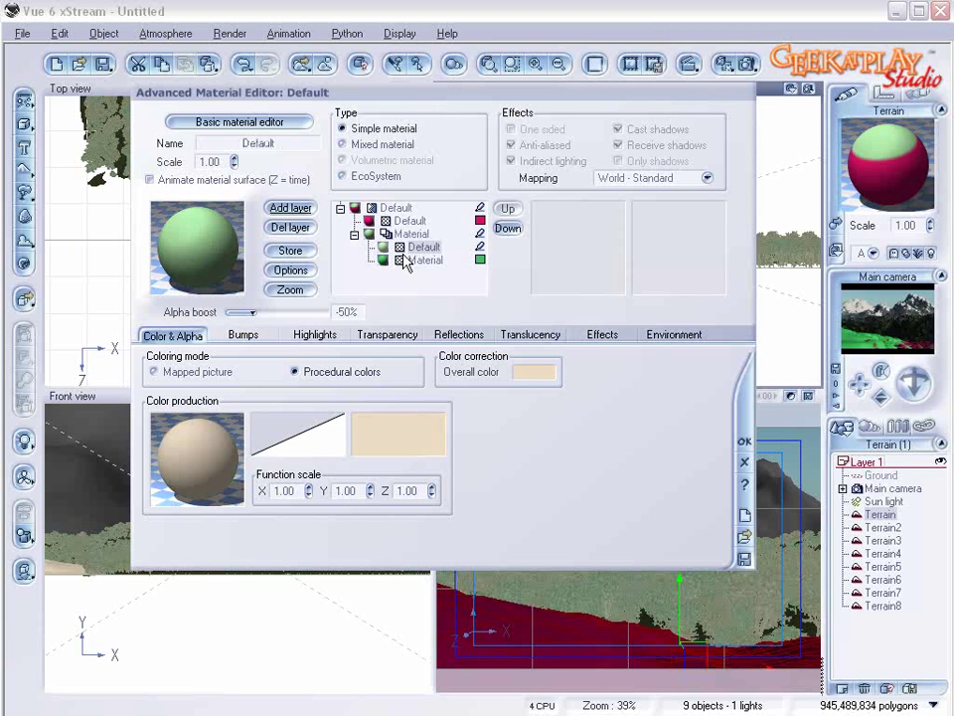
{"action": "left_click", "coordinate": [425, 259]}
{"action": "left_click", "coordinate": [422, 247]}
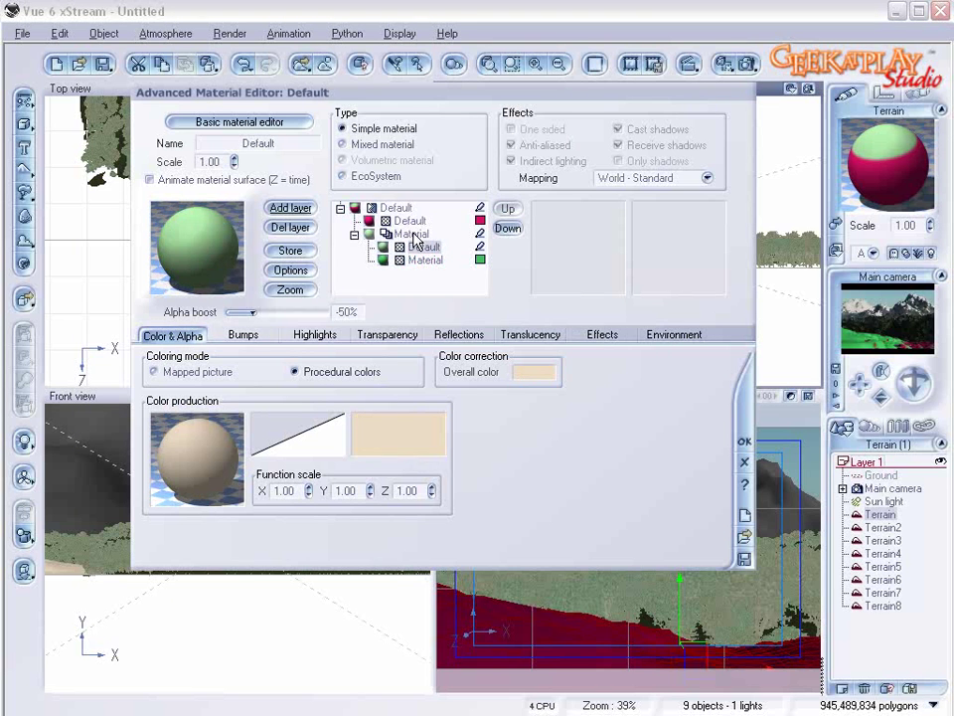
{"action": "left_click", "coordinate": [425, 260]}
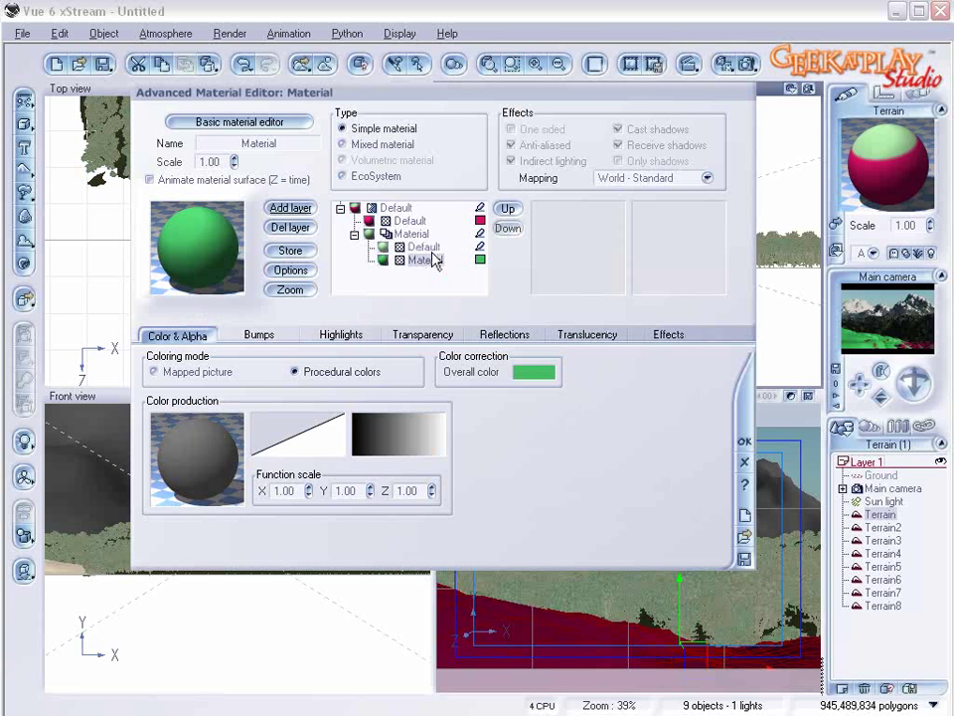
{"action": "left_click", "coordinate": [186, 253]}
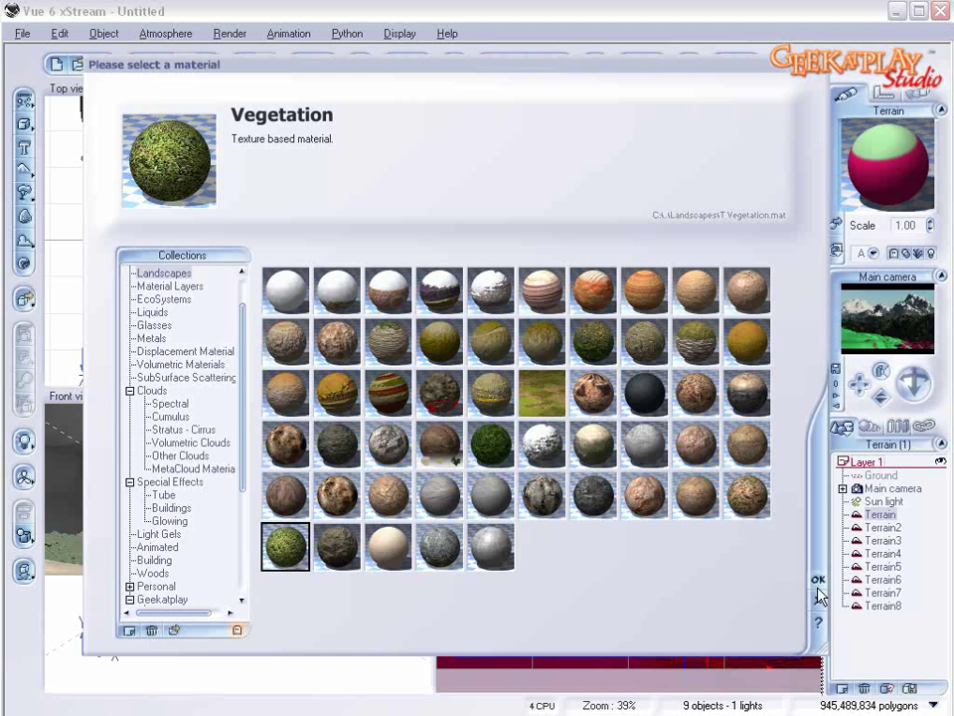
{"action": "left_click", "coordinate": [817, 580]}
- Load Vegetation & Orange Roc from the Landscapes collection into the Default sub-layer
{"action": "left_click", "coordinate": [425, 248]}
{"action": "left_click", "coordinate": [199, 245]}
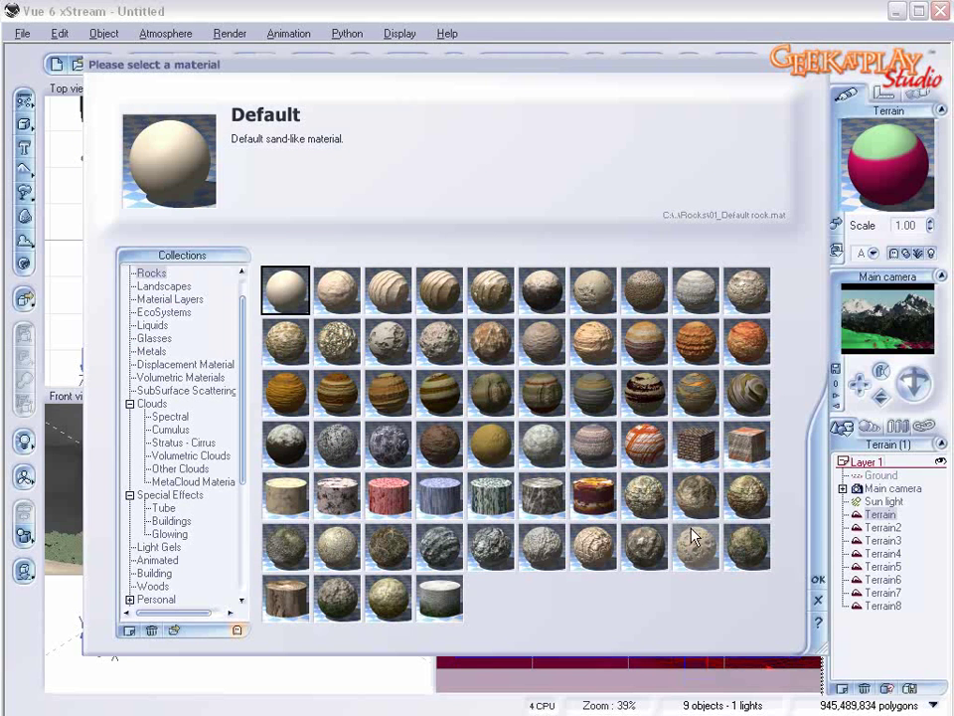
{"action": "left_click", "coordinate": [164, 286]}
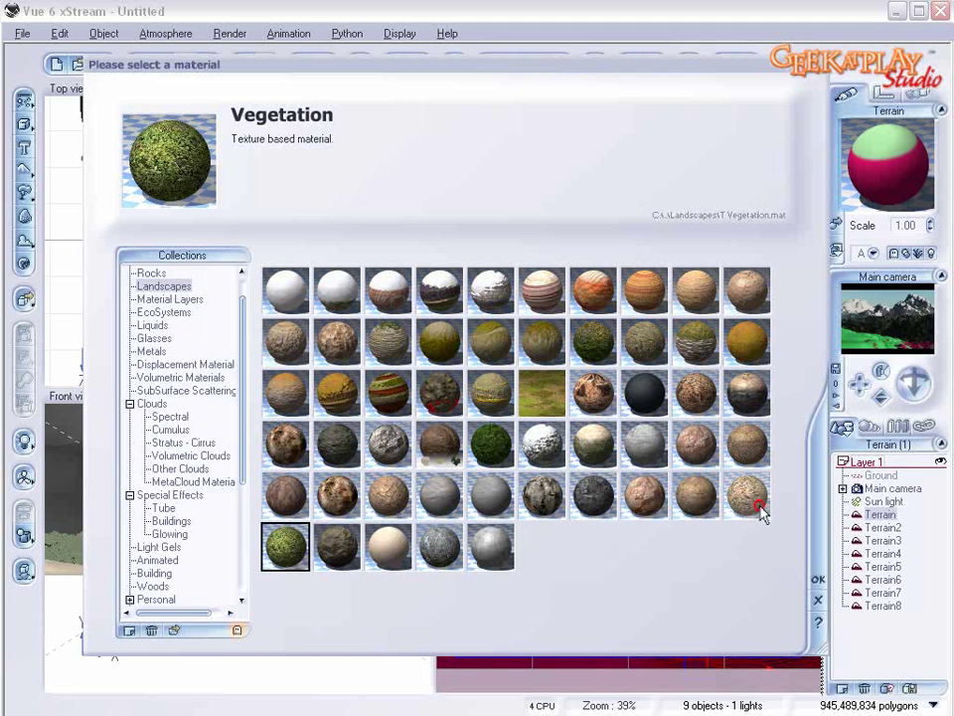
{"action": "left_click", "coordinate": [746, 495]}
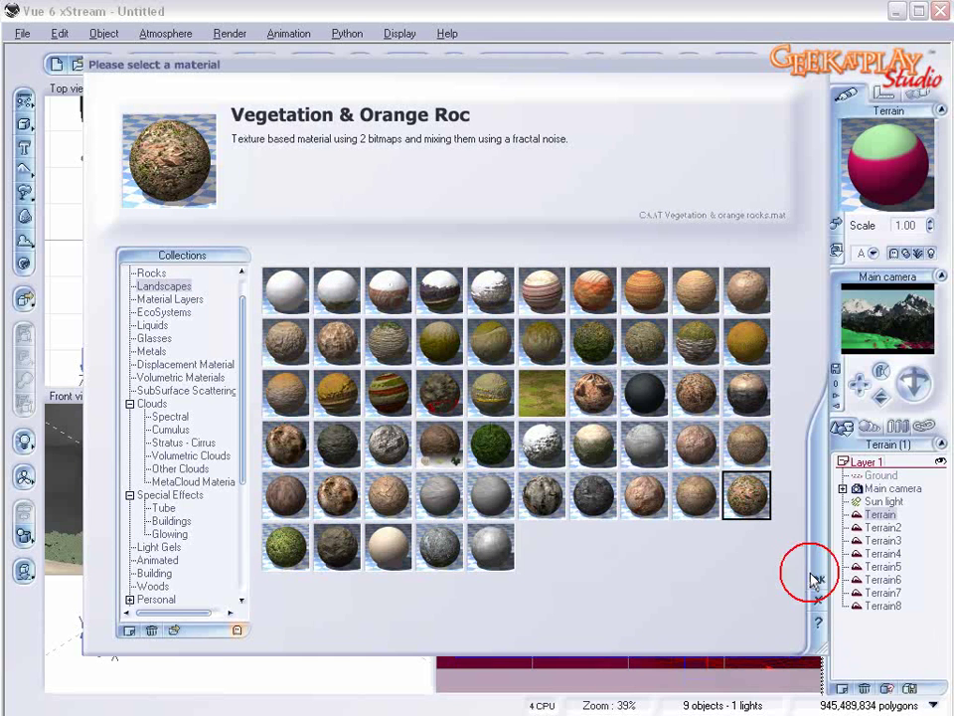
{"action": "key", "text": "Return"}
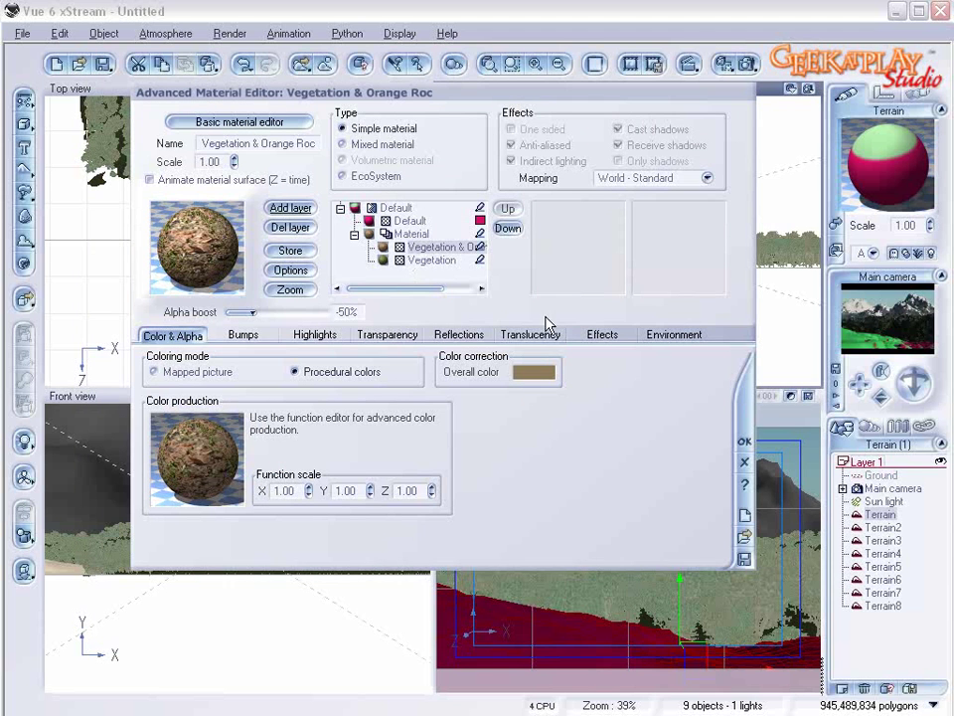
- Limit the layer by altitude (-0.14), with 31% bottom fuzziness and raised alpha boost
{"action": "left_click", "coordinate": [662, 336]}
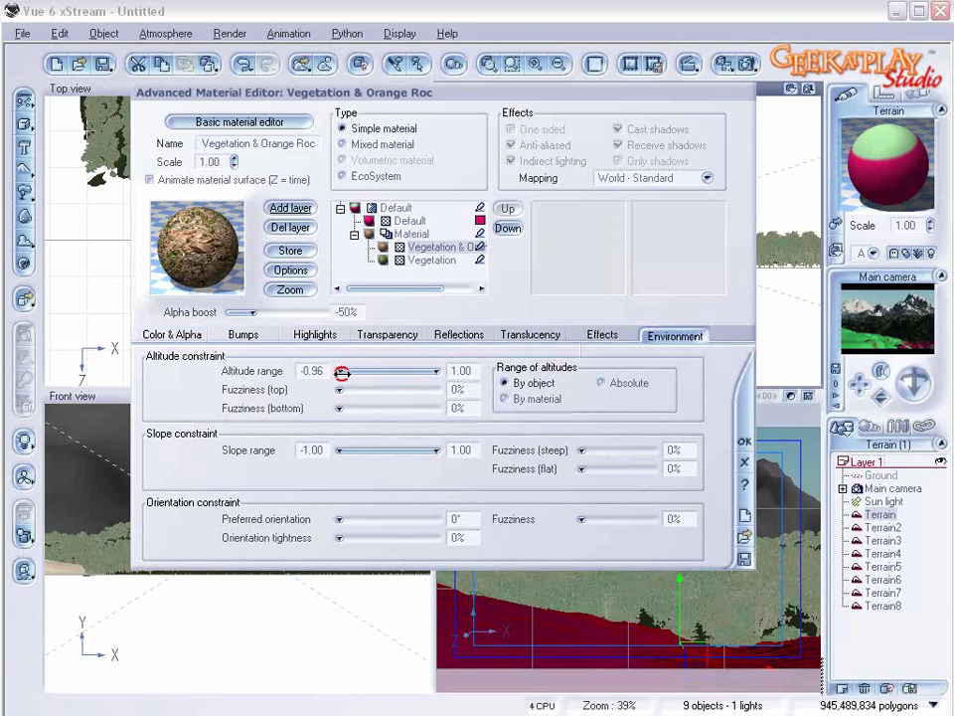
{"action": "left_click_drag", "start_coordinate": [382, 373], "coordinate": [386, 372]}
{"action": "left_click_drag", "start_coordinate": [340, 408], "coordinate": [369, 407]}
{"action": "left_click_drag", "start_coordinate": [253, 312], "coordinate": [277, 311]}
- Fine-tune the alpha boost and replace the pink Default material with Rocks and Plants
{"action": "left_click", "coordinate": [270, 308]}
{"action": "left_click", "coordinate": [394, 217]}
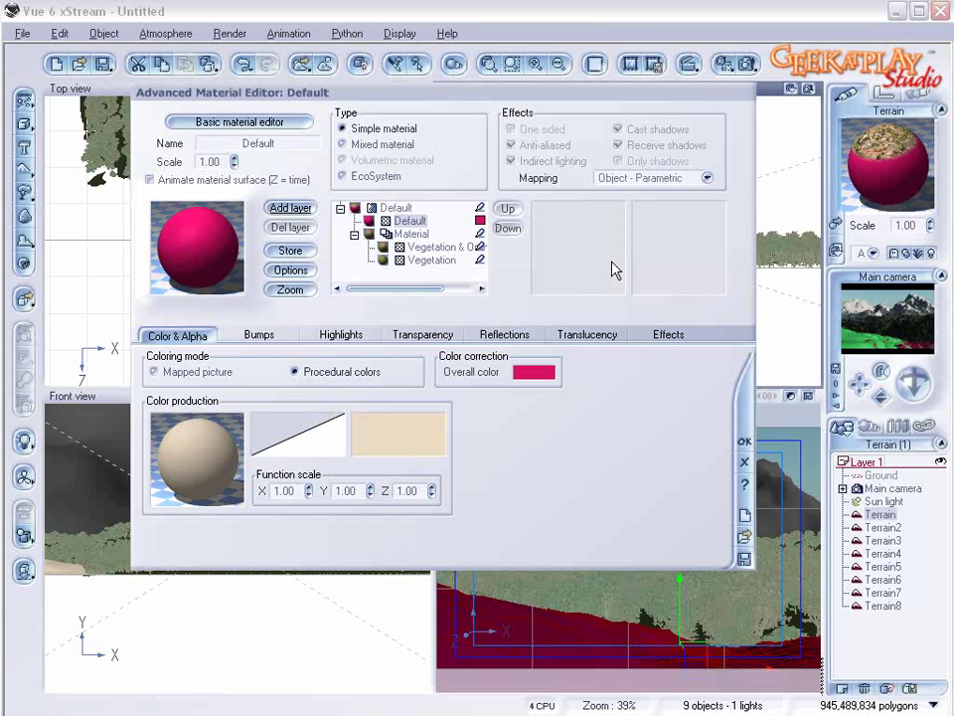
{"action": "double_click", "coordinate": [184, 210]}
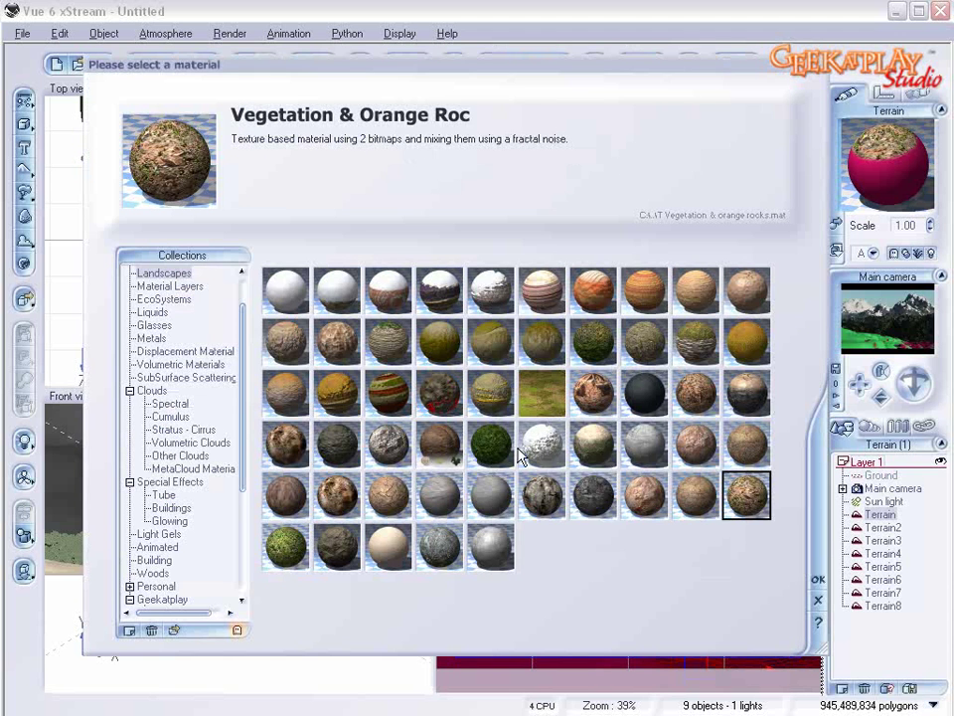
{"action": "left_click", "coordinate": [593, 494]}
{"action": "left_click", "coordinate": [819, 578]}
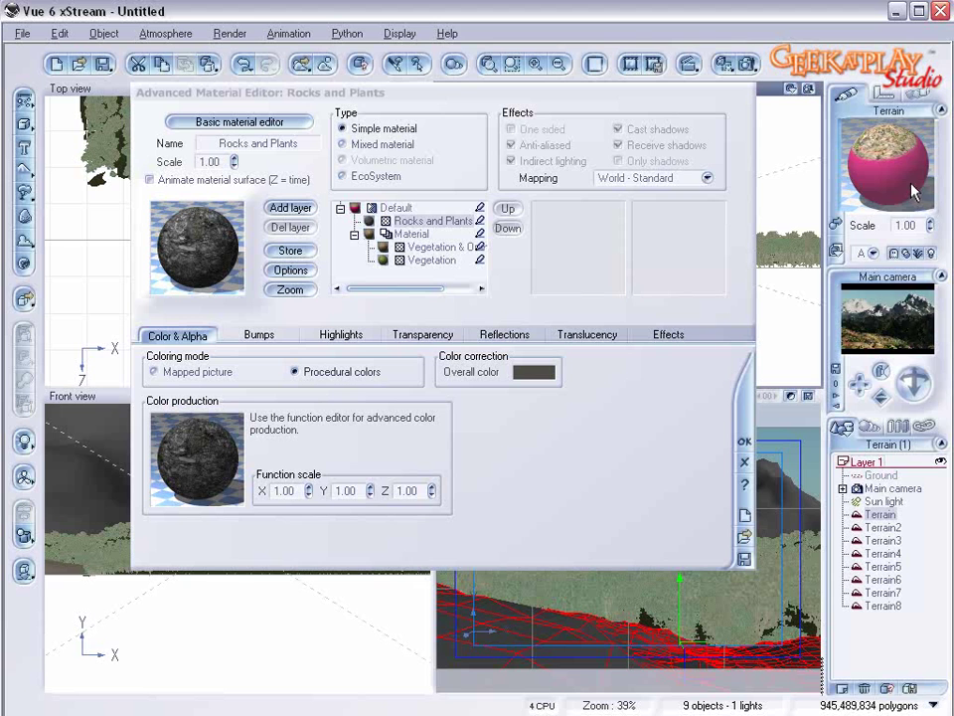
- Apply the material changes, run a 640x400 test render, and close it
{"action": "left_click", "coordinate": [742, 439]}
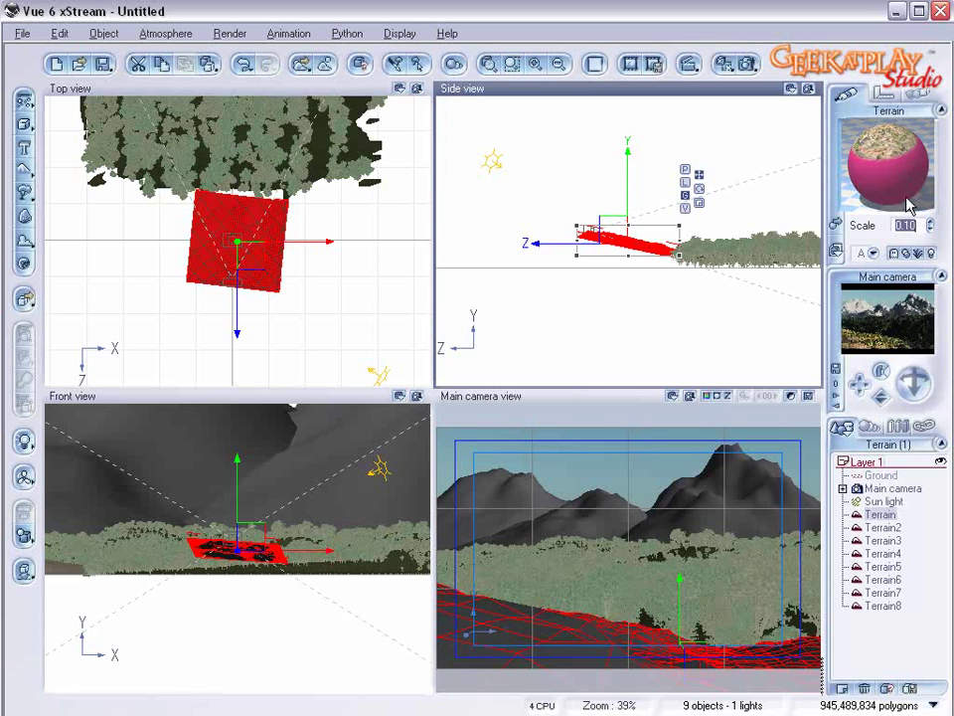
{"action": "left_click", "coordinate": [750, 62]}
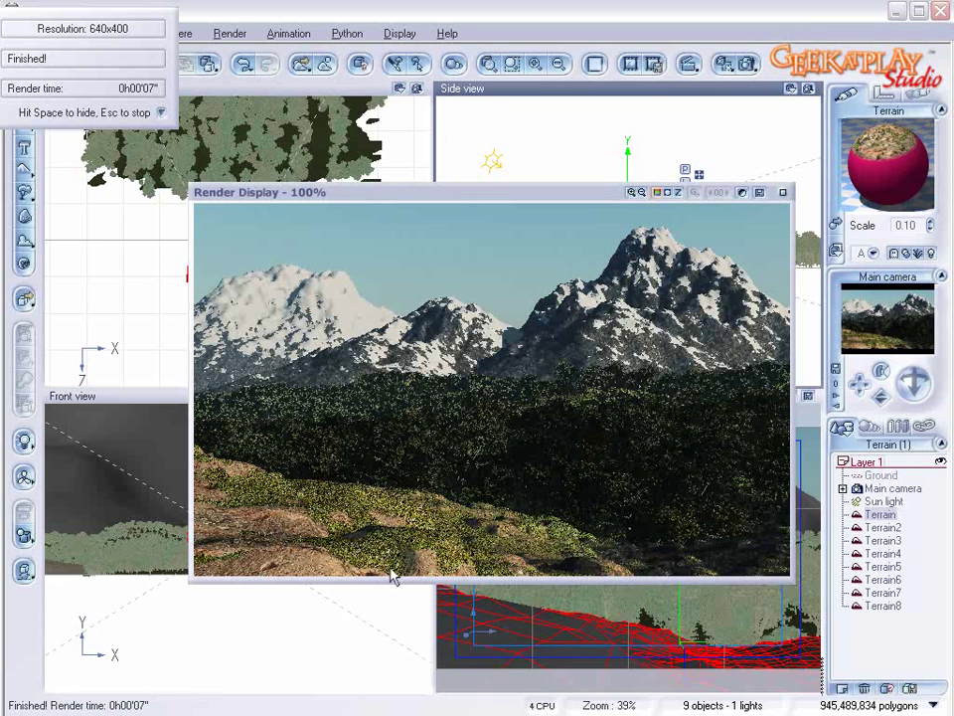
{"action": "left_click", "coordinate": [782, 195]}
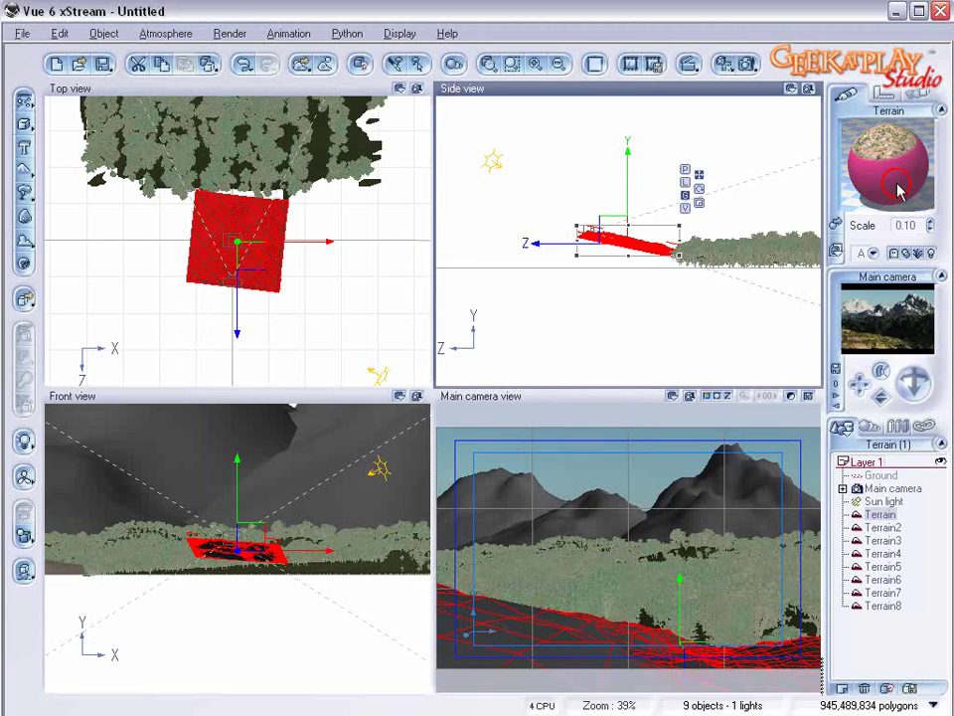
- Lower the Materials to mix smooth blending strip to 34%
{"action": "left_click", "coordinate": [860, 255]}
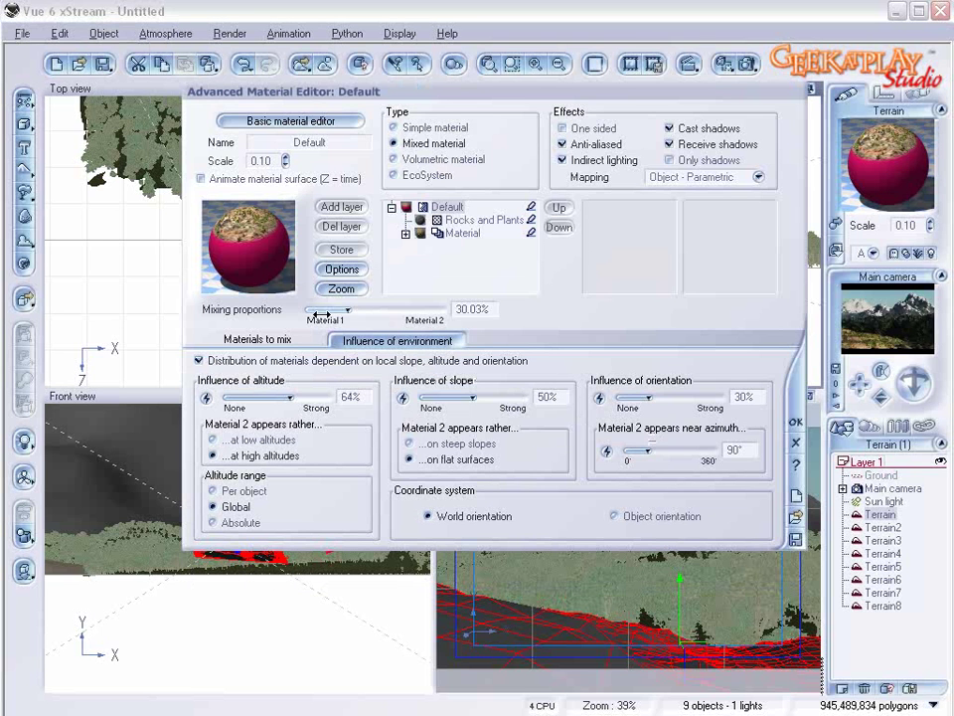
{"action": "left_click", "coordinate": [285, 341]}
{"action": "left_click_drag", "start_coordinate": [696, 481], "coordinate": [687, 478]}
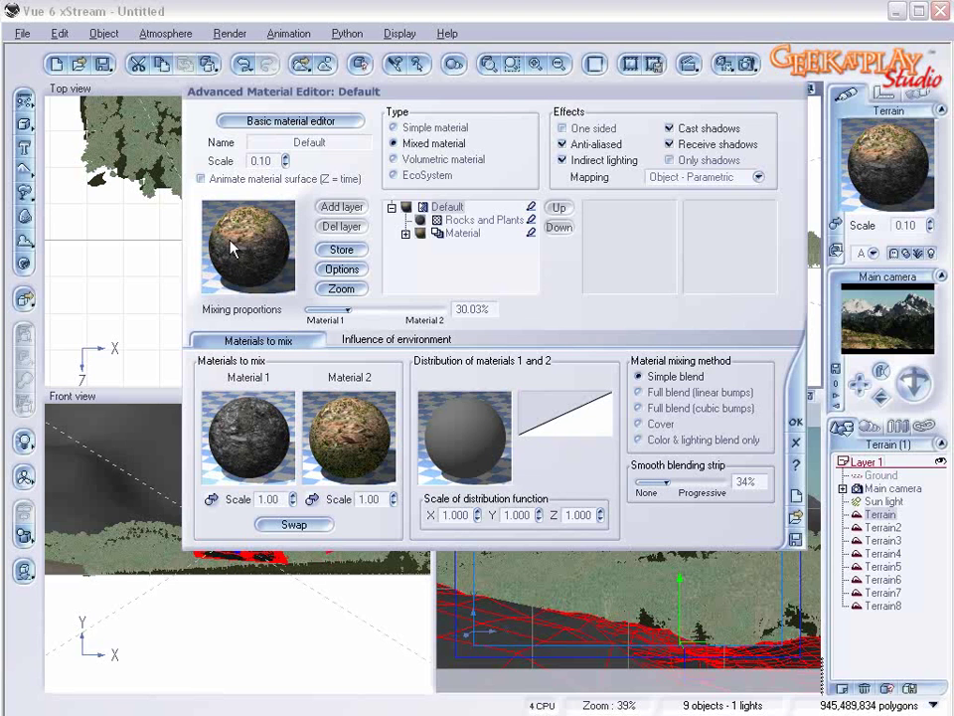
- Give the Vegetation & Orange Roc layer 48% bottom fuzziness and altitude range -0.30
{"action": "double_click", "coordinate": [458, 238]}
{"action": "left_click", "coordinate": [487, 248]}
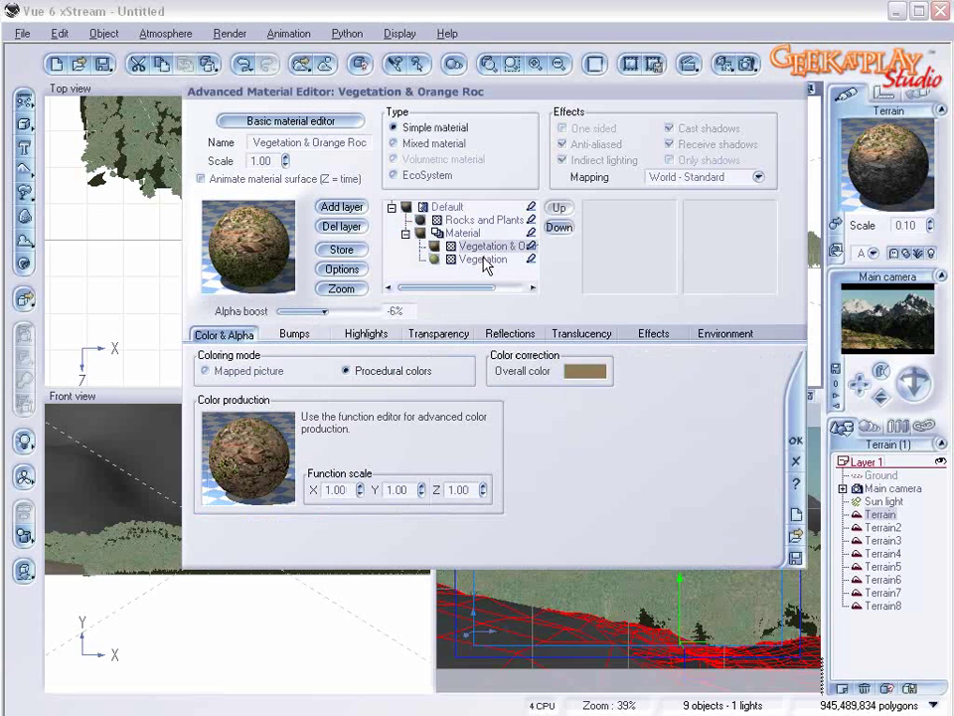
{"action": "left_click", "coordinate": [729, 338]}
{"action": "left_click_drag", "start_coordinate": [416, 402], "coordinate": [426, 369]}
{"action": "left_click_drag", "start_coordinate": [350, 311], "coordinate": [325, 311]}
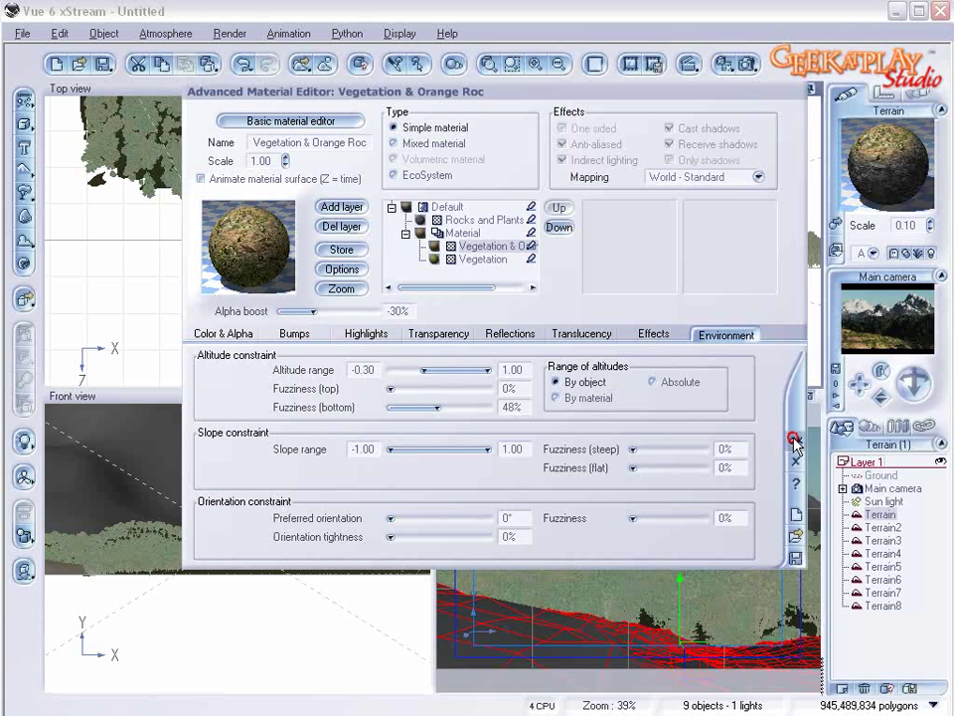
- Apply the material changes, re-render the terrain, and close the preview
{"action": "left_click", "coordinate": [795, 439]}
{"action": "left_click", "coordinate": [765, 64]}
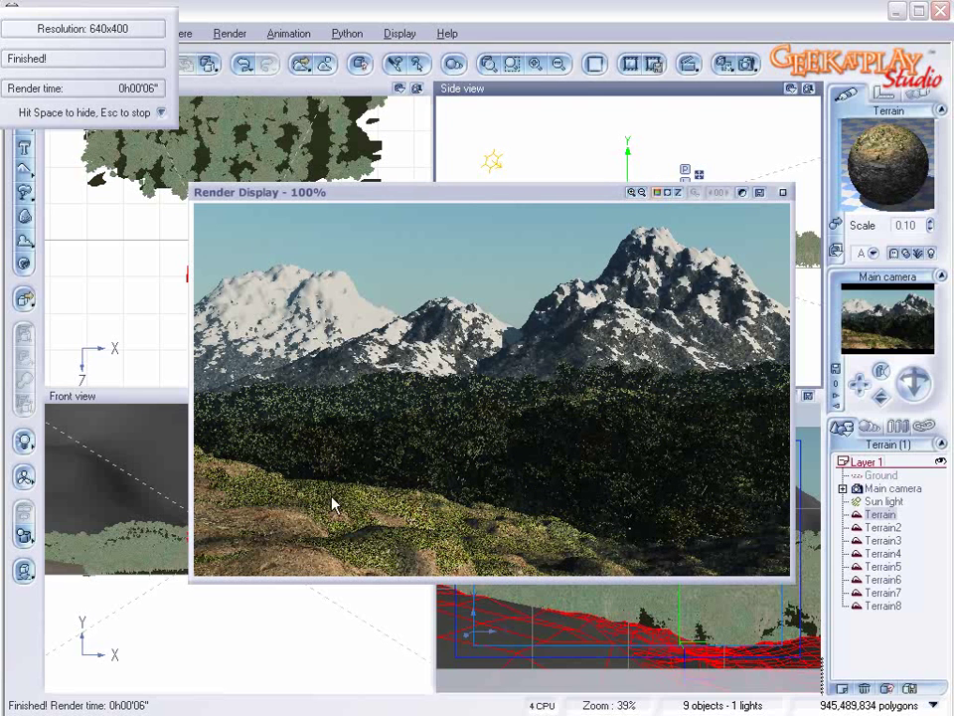
{"action": "left_click", "coordinate": [787, 195]}
- Turn the Vegetation & Orange Roc layer into an EcoSystem
{"action": "double_click", "coordinate": [873, 196]}
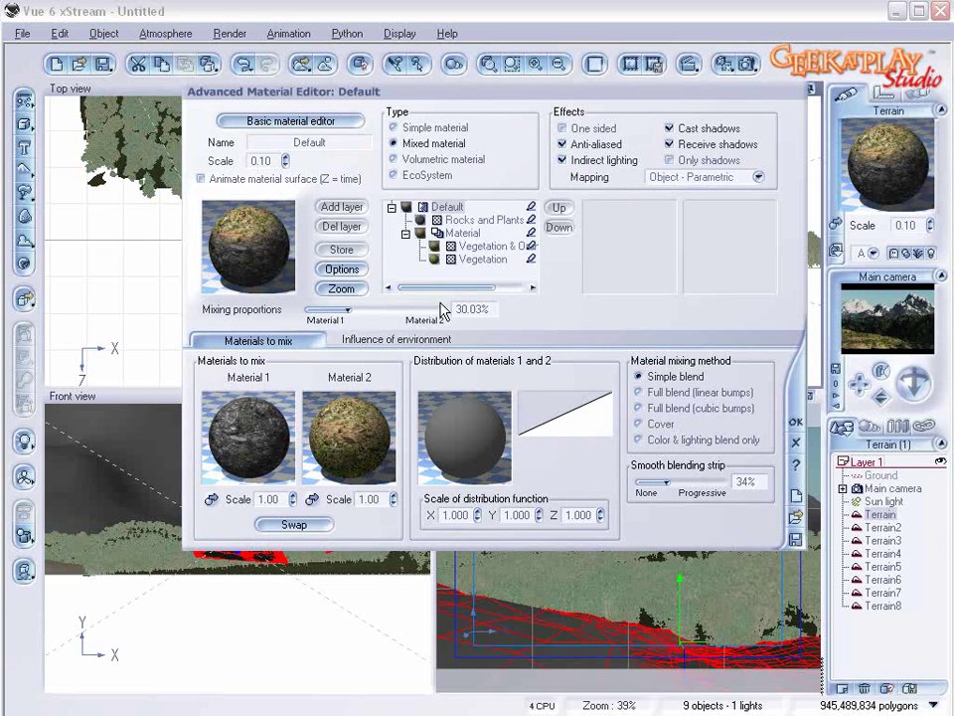
{"action": "left_click", "coordinate": [465, 236]}
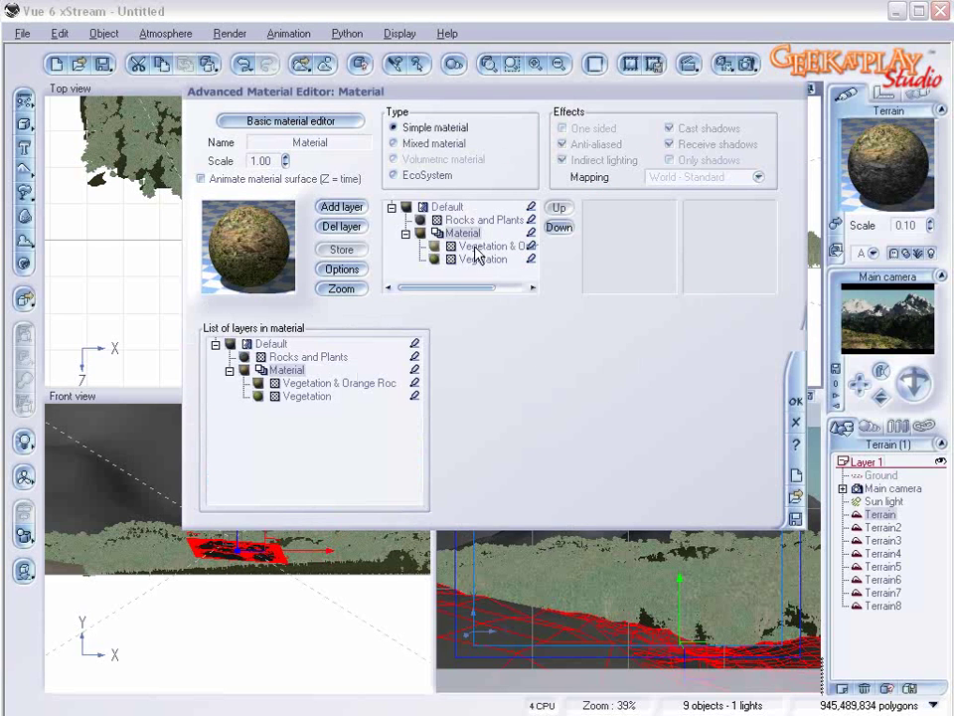
{"action": "left_click", "coordinate": [475, 256]}
{"action": "left_click", "coordinate": [453, 231]}
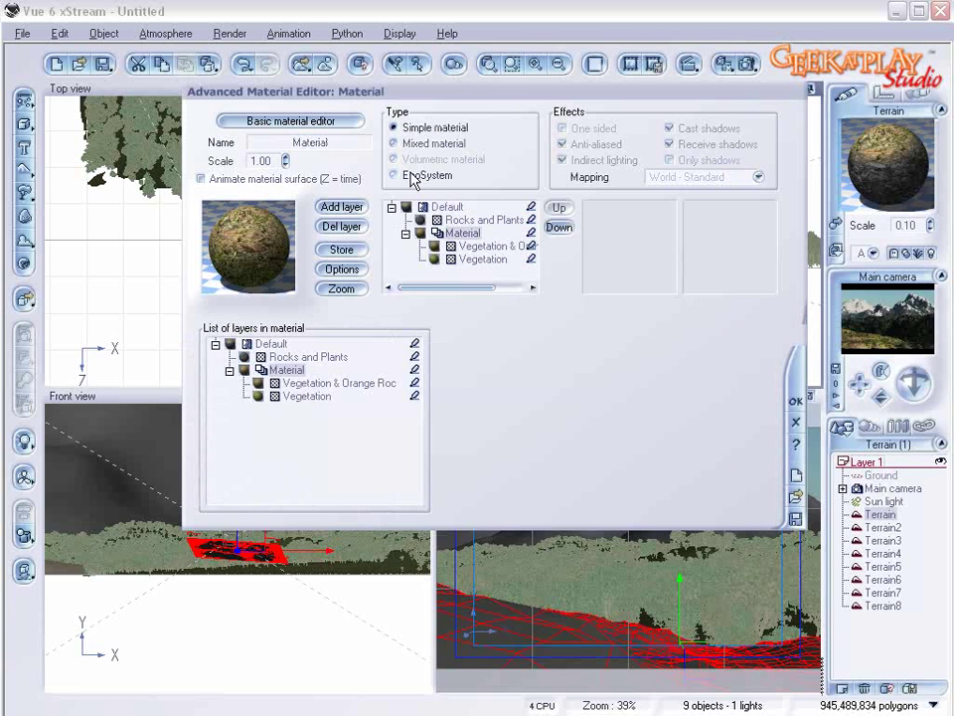
{"action": "left_click", "coordinate": [418, 185]}
{"action": "left_click", "coordinate": [475, 247]}
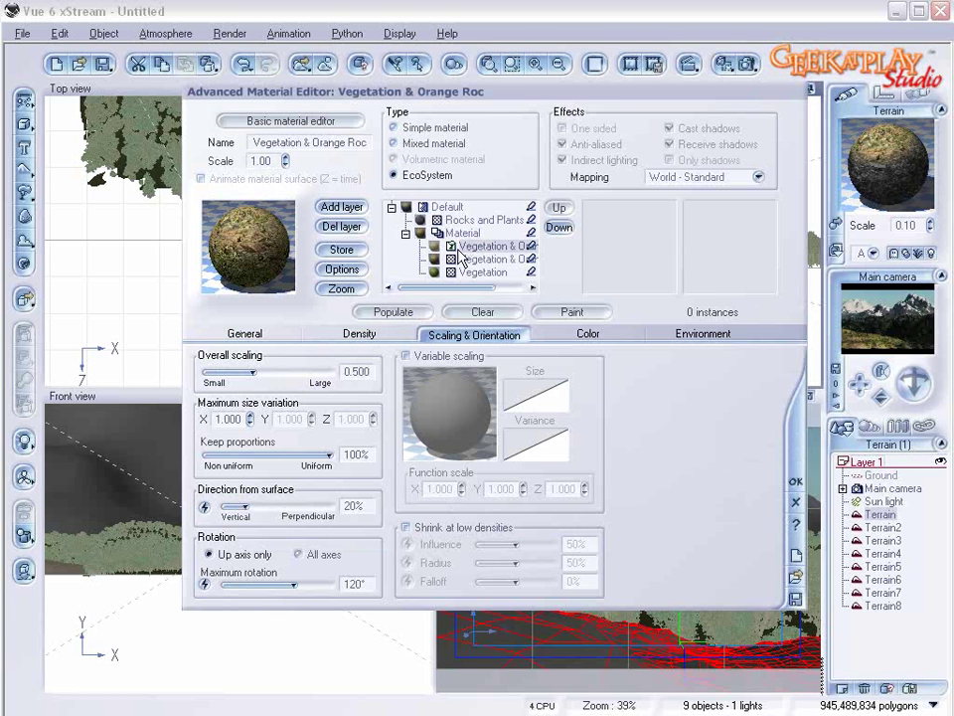
- Add Foeniculum from the Plants collection to the EcoSystem and populate the terrain
{"action": "left_click", "coordinate": [239, 336]}
{"action": "left_click", "coordinate": [383, 583]}
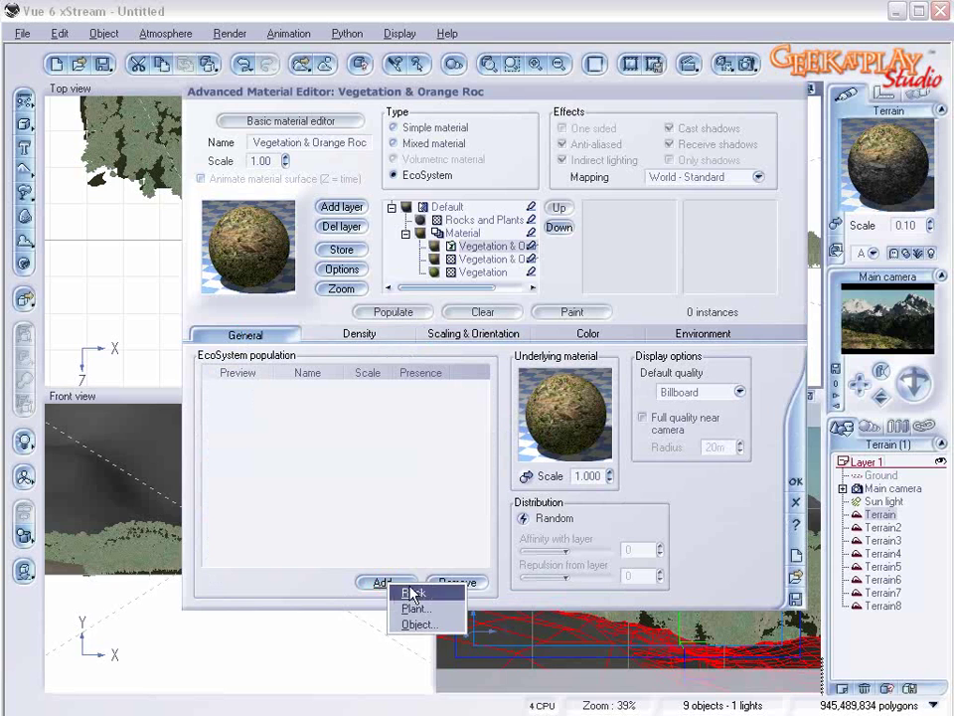
{"action": "left_click", "coordinate": [416, 608]}
{"action": "left_click", "coordinate": [150, 273]}
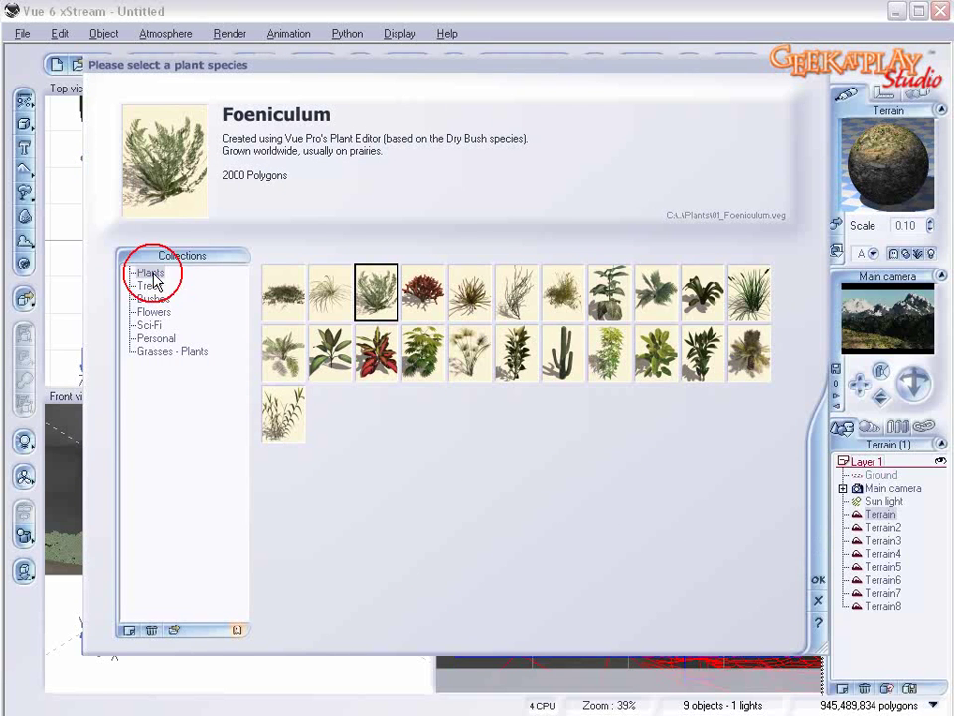
{"action": "left_click", "coordinate": [391, 306]}
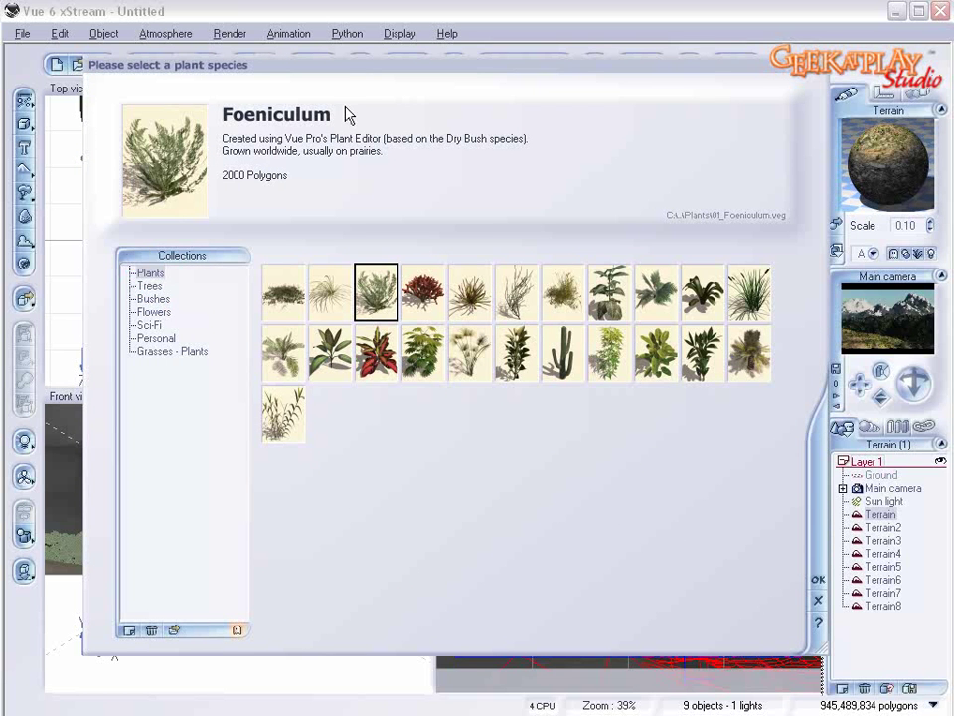
{"action": "left_click", "coordinate": [818, 578]}
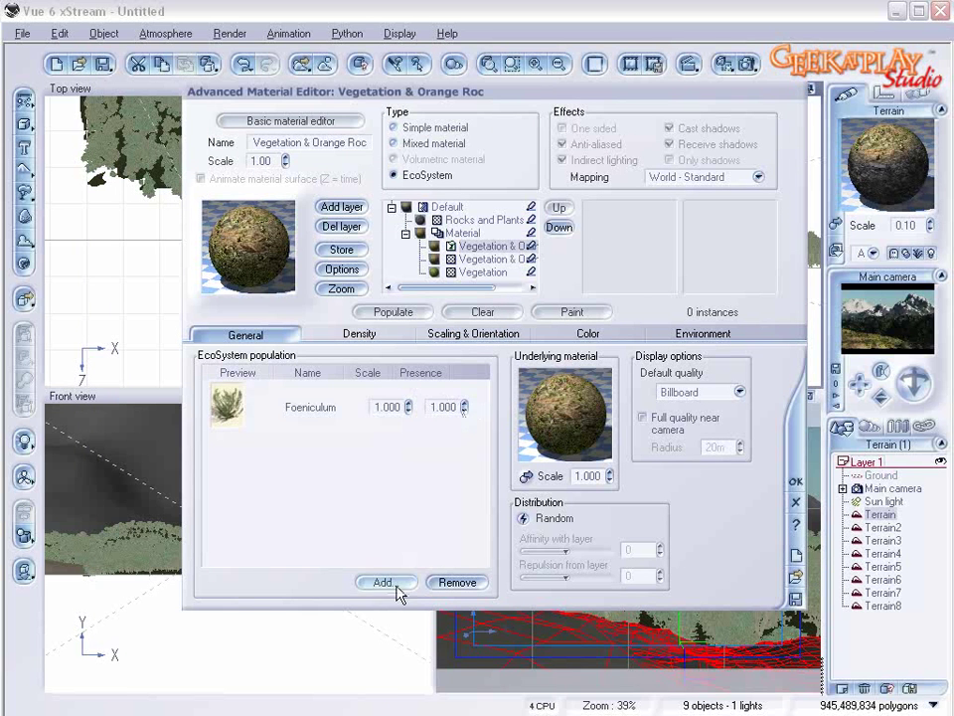
{"action": "left_click", "coordinate": [394, 313]}
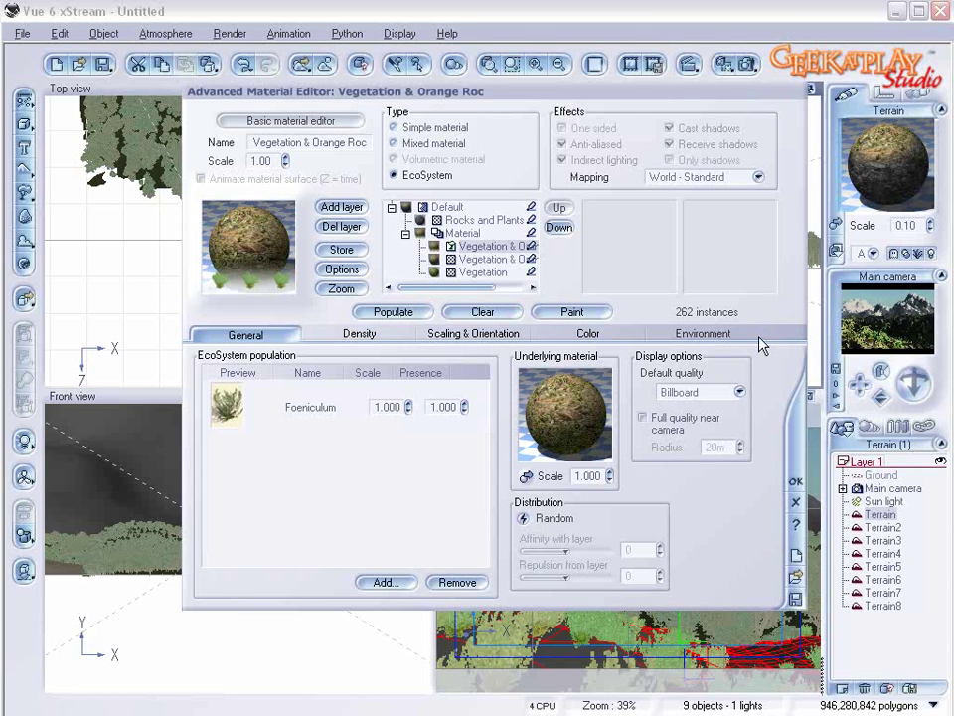
- Enable colour at low densities with raised influence, repopulate, and start a test render
{"action": "left_click", "coordinate": [588, 334]}
{"action": "left_click", "coordinate": [278, 402]}
{"action": "left_click_drag", "start_coordinate": [327, 432], "coordinate": [333, 434]}
{"action": "left_click", "coordinate": [394, 313]}
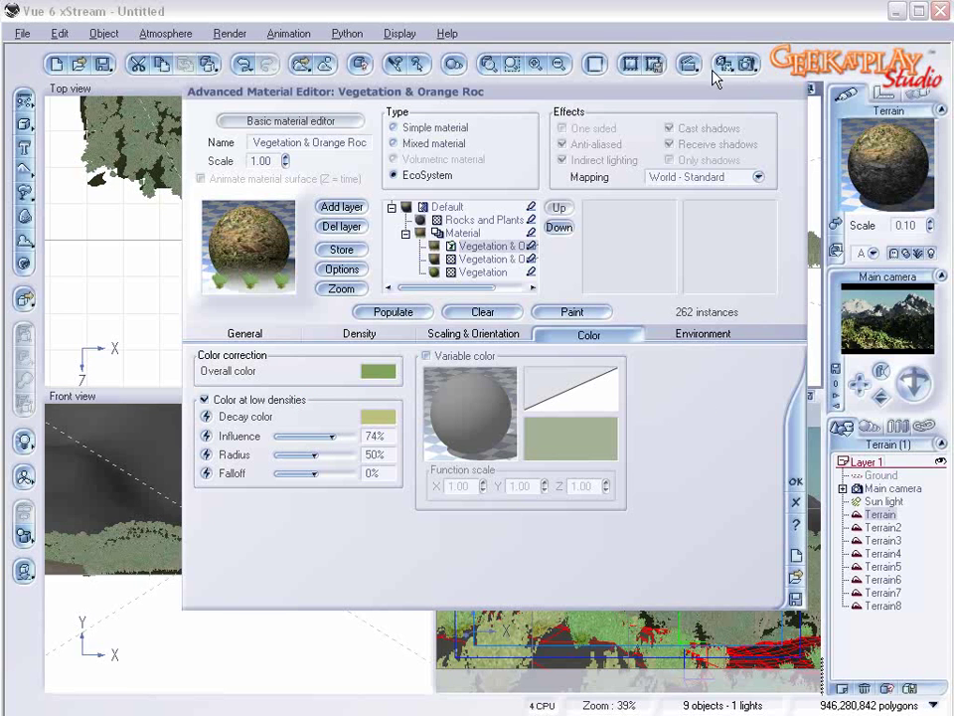
{"action": "left_click", "coordinate": [747, 64]}
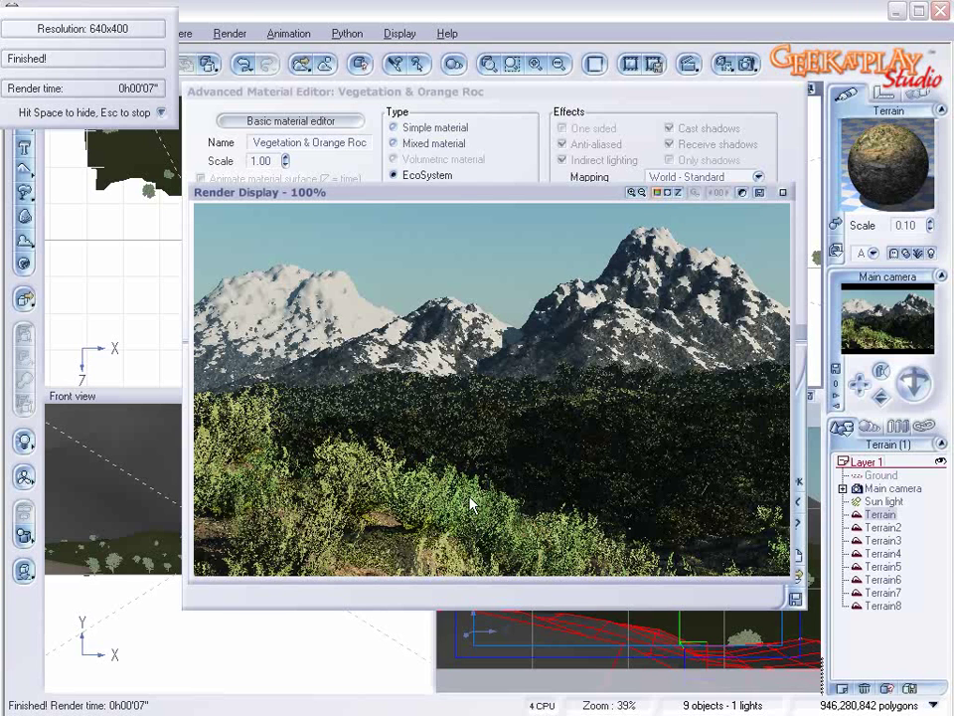
- Raise the EcoSystem overall density to 57% and repopulate
{"action": "left_click", "coordinate": [784, 189]}
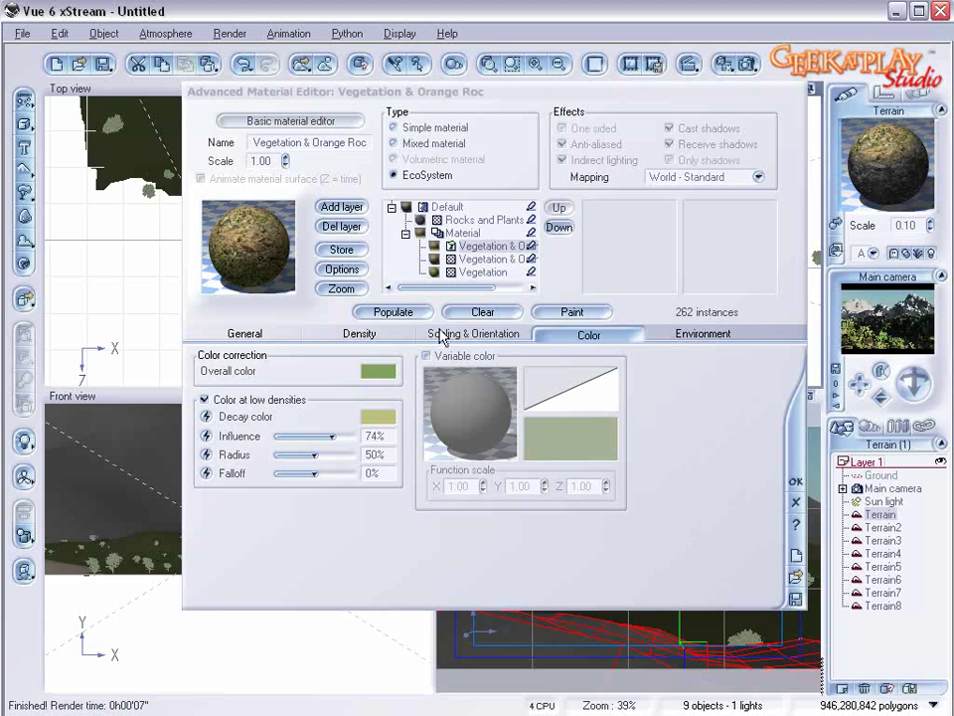
{"action": "left_click", "coordinate": [360, 334]}
{"action": "left_click_drag", "start_coordinate": [302, 374], "coordinate": [310, 375]}
{"action": "left_click", "coordinate": [415, 312]}
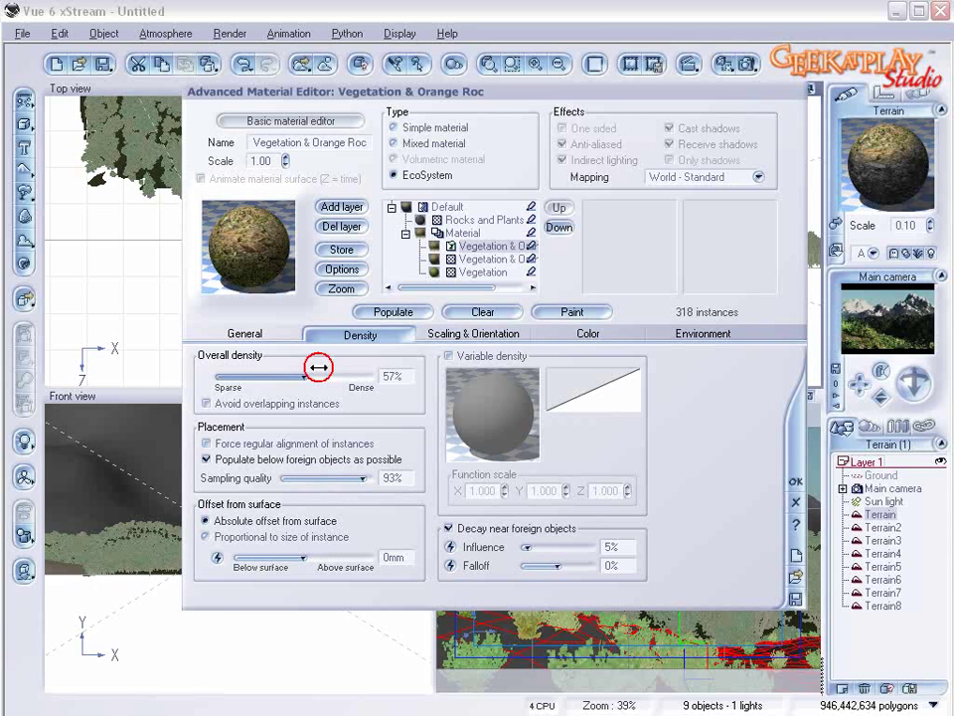
- Raise density to 70%, repopulate to 541 instances, and render the denser foreground
{"action": "left_click", "coordinate": [402, 312]}
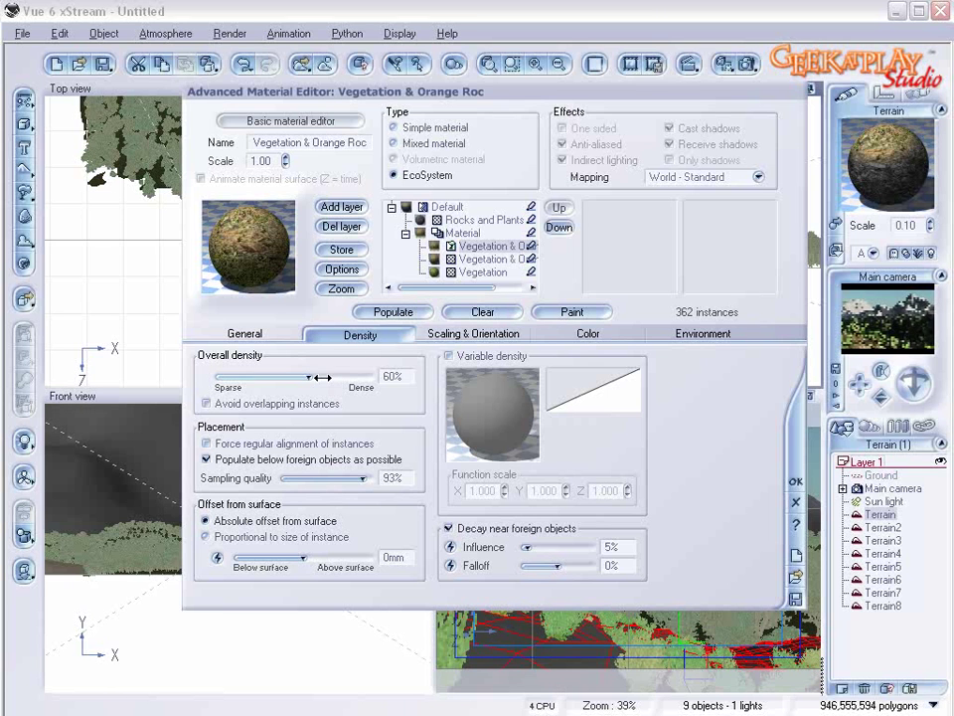
{"action": "left_click_drag", "start_coordinate": [309, 377], "coordinate": [323, 380]}
{"action": "left_click", "coordinate": [401, 313]}
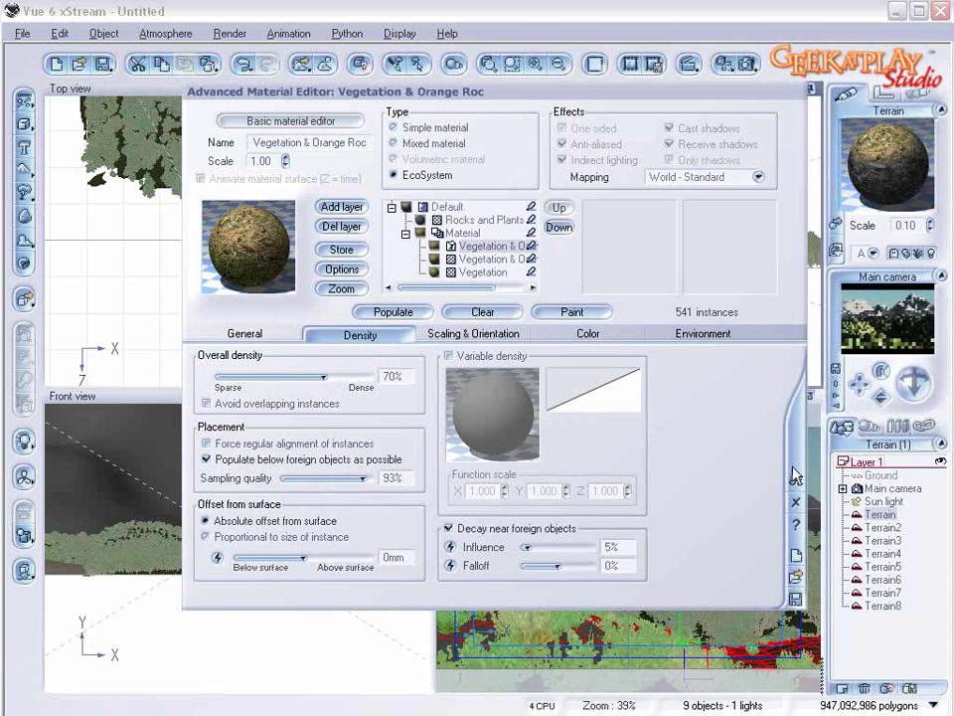
{"action": "left_click", "coordinate": [795, 481]}
{"action": "left_click", "coordinate": [747, 64]}
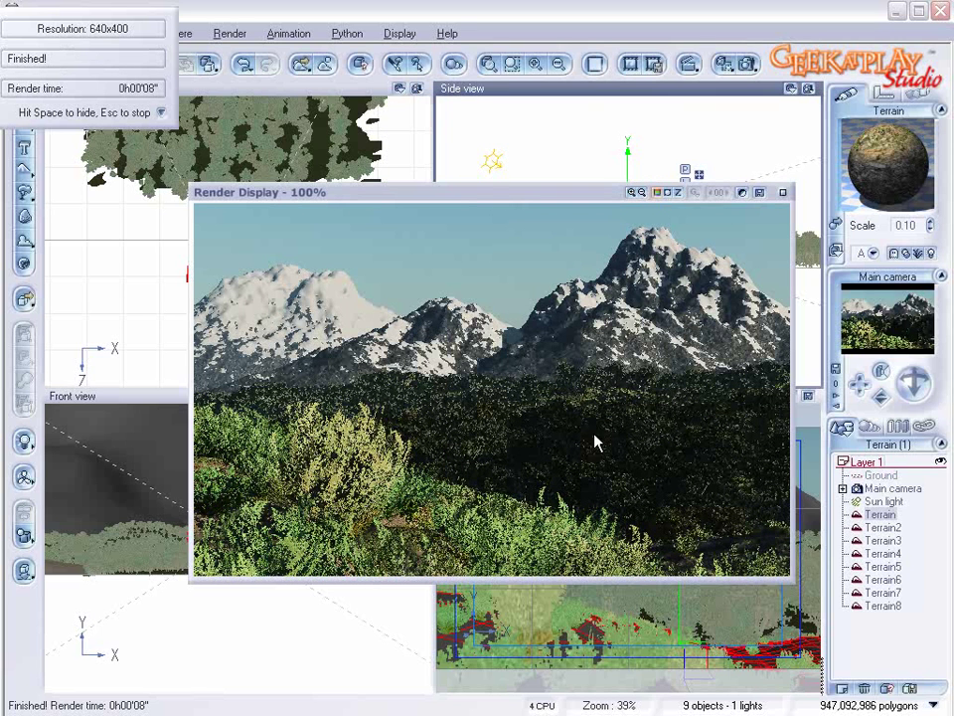
- Switch the atmosphere to the Volumetric model and preview it with a test render
{"action": "left_click", "coordinate": [783, 192]}
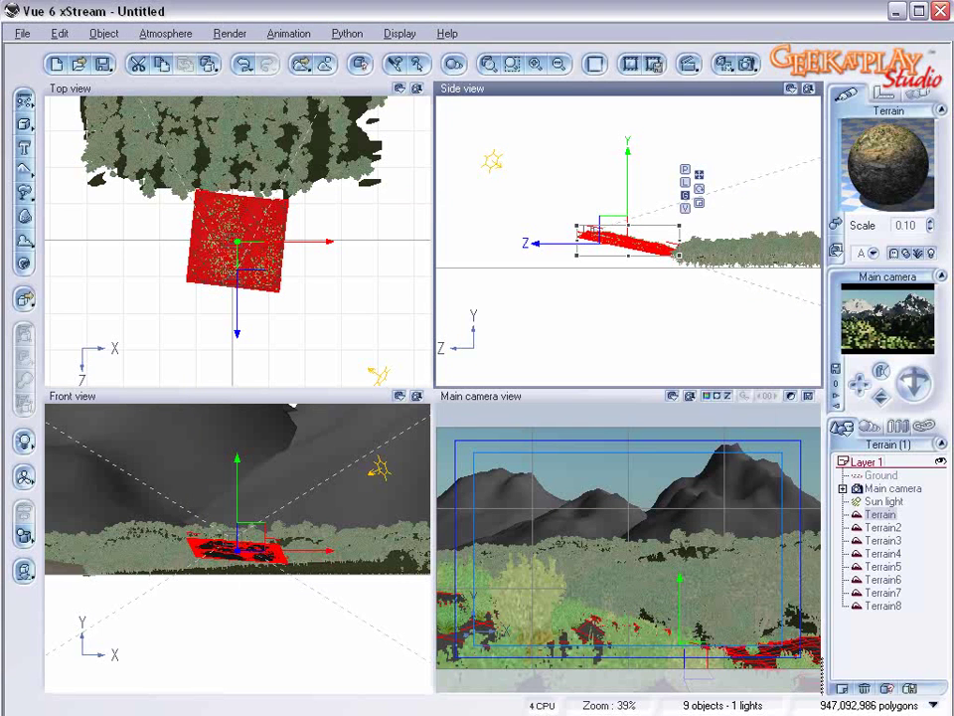
{"action": "left_click", "coordinate": [169, 34]}
{"action": "left_click", "coordinate": [196, 116]}
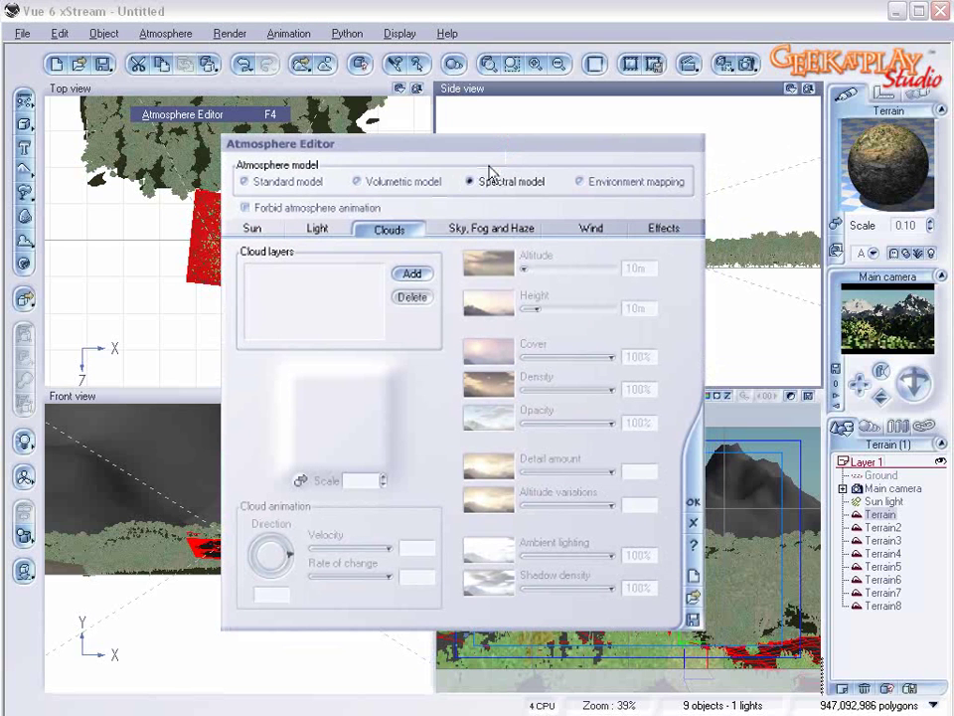
{"action": "left_click", "coordinate": [383, 189]}
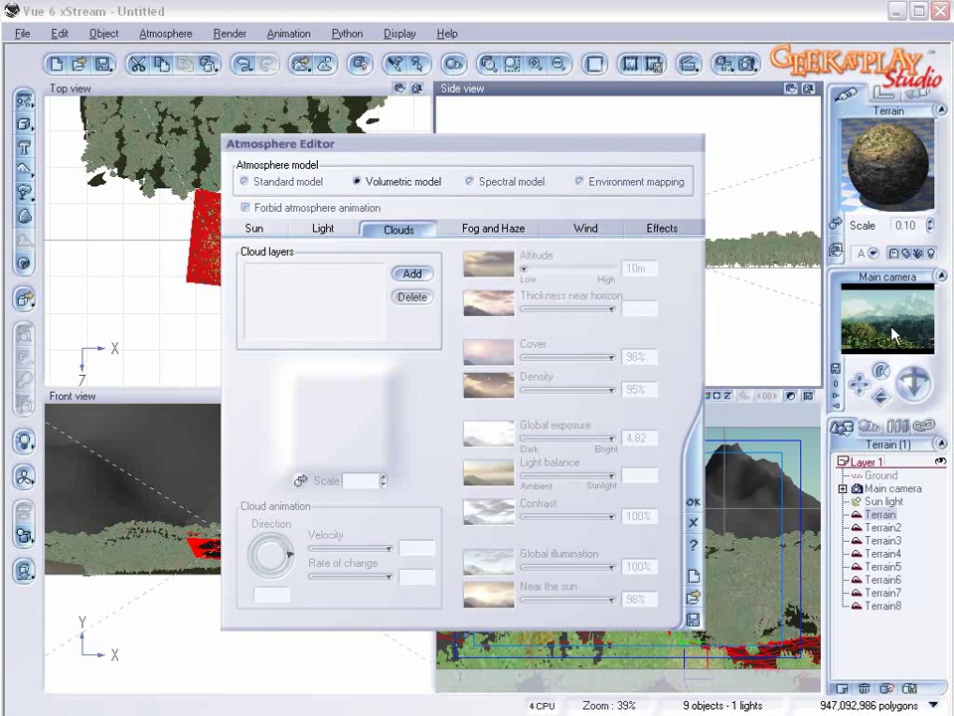
{"action": "left_click", "coordinate": [747, 65]}
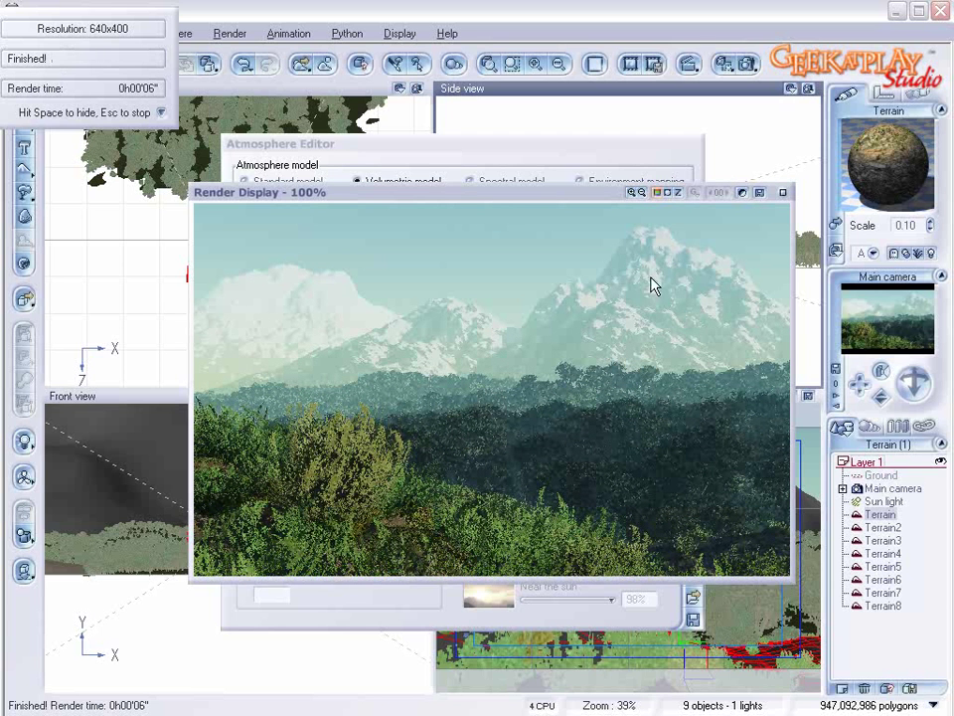
{"action": "left_click", "coordinate": [782, 192]}
- Tune fog and haze densities and falloffs, glow, and set quality boost to +1.0
{"action": "left_click", "coordinate": [543, 229]}
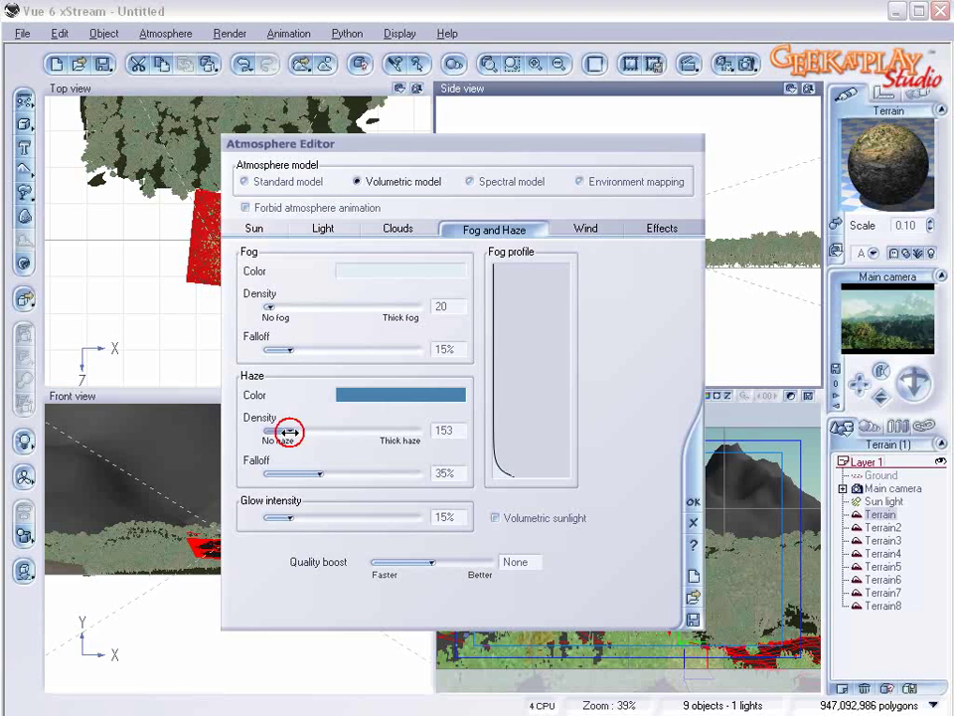
{"action": "left_click_drag", "start_coordinate": [279, 431], "coordinate": [288, 432]}
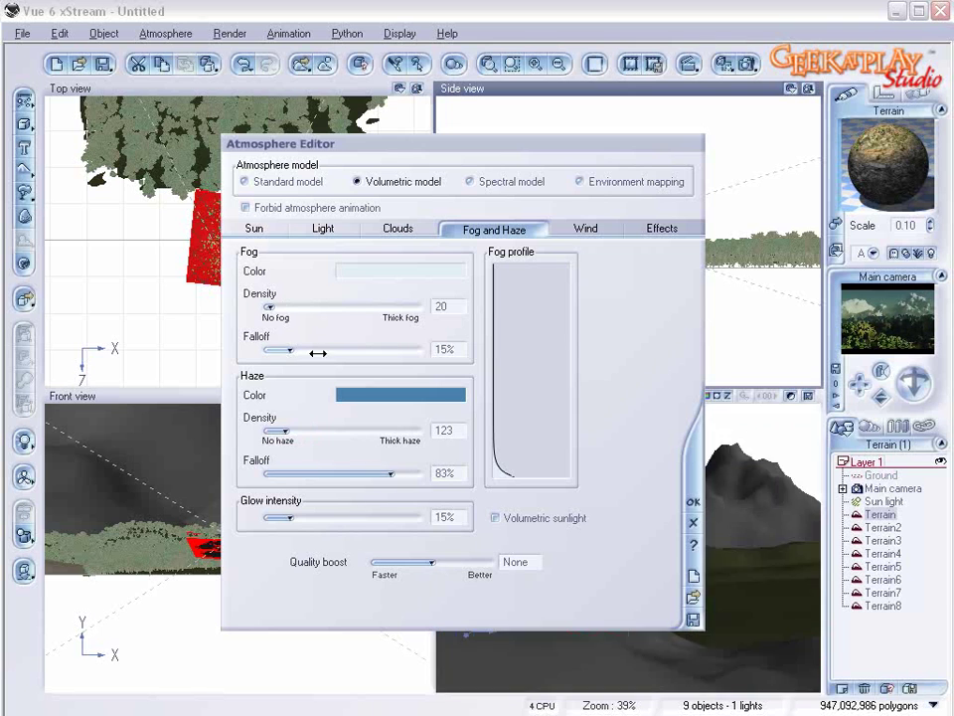
{"action": "left_click_drag", "start_coordinate": [293, 350], "coordinate": [382, 347]}
{"action": "left_click_drag", "start_coordinate": [391, 471], "coordinate": [304, 472]}
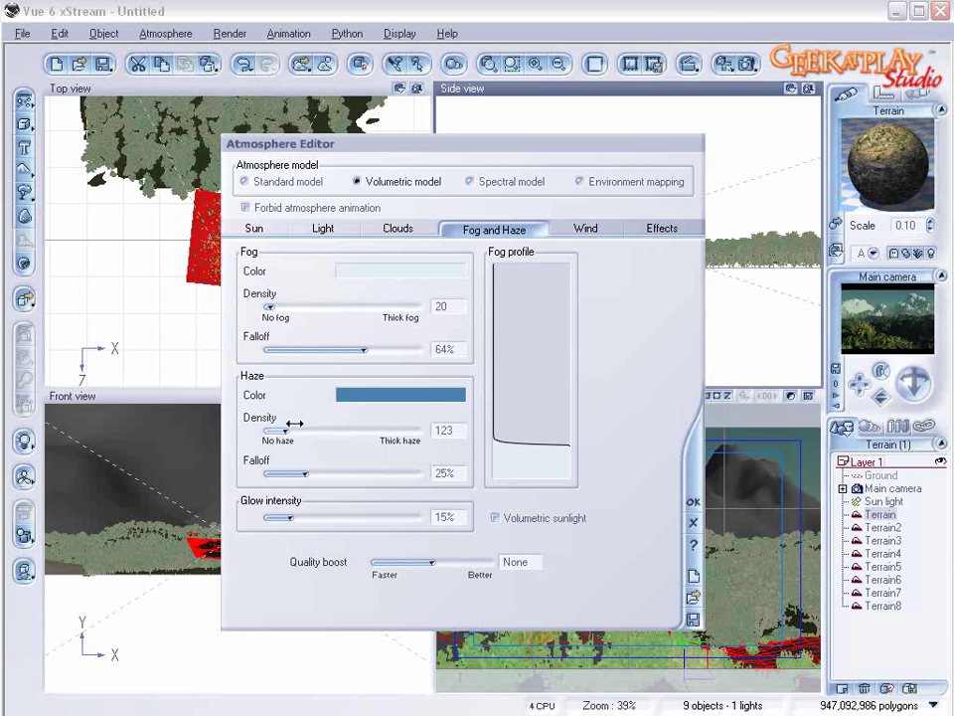
{"action": "left_click_drag", "start_coordinate": [294, 424], "coordinate": [268, 429]}
{"action": "left_click_drag", "start_coordinate": [264, 308], "coordinate": [277, 308]}
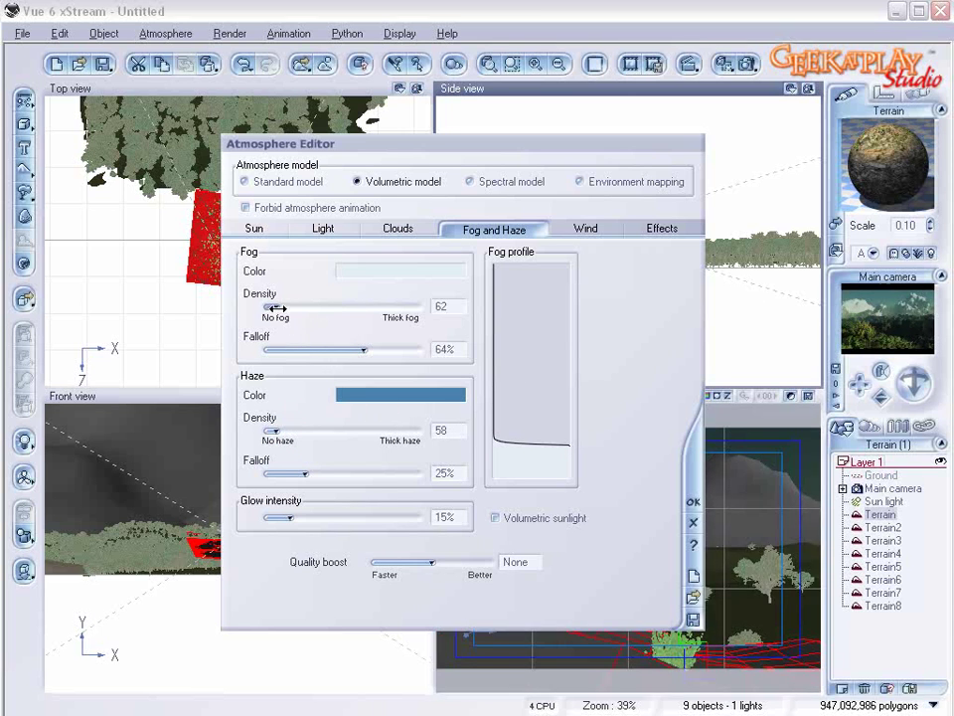
{"action": "mouse_move", "coordinate": [303, 518]}
{"action": "left_mouse_down"}
{"action": "mouse_move", "coordinate": [335, 518]}
{"action": "mouse_move", "coordinate": [321, 518]}
{"action": "left_mouse_up"}
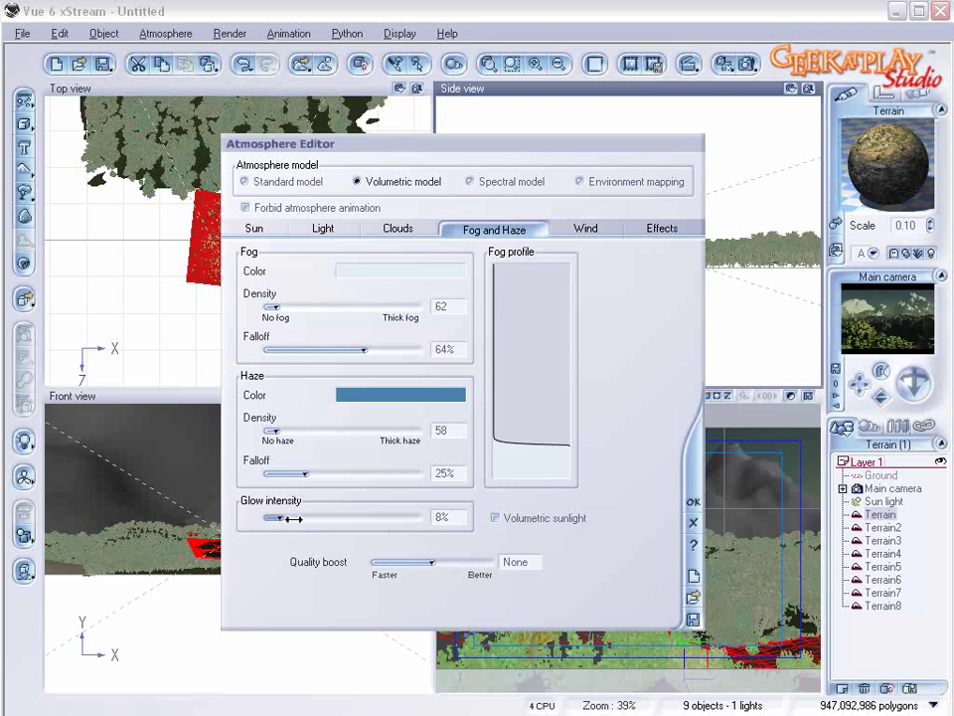
{"action": "left_click_drag", "start_coordinate": [431, 563], "coordinate": [445, 563]}
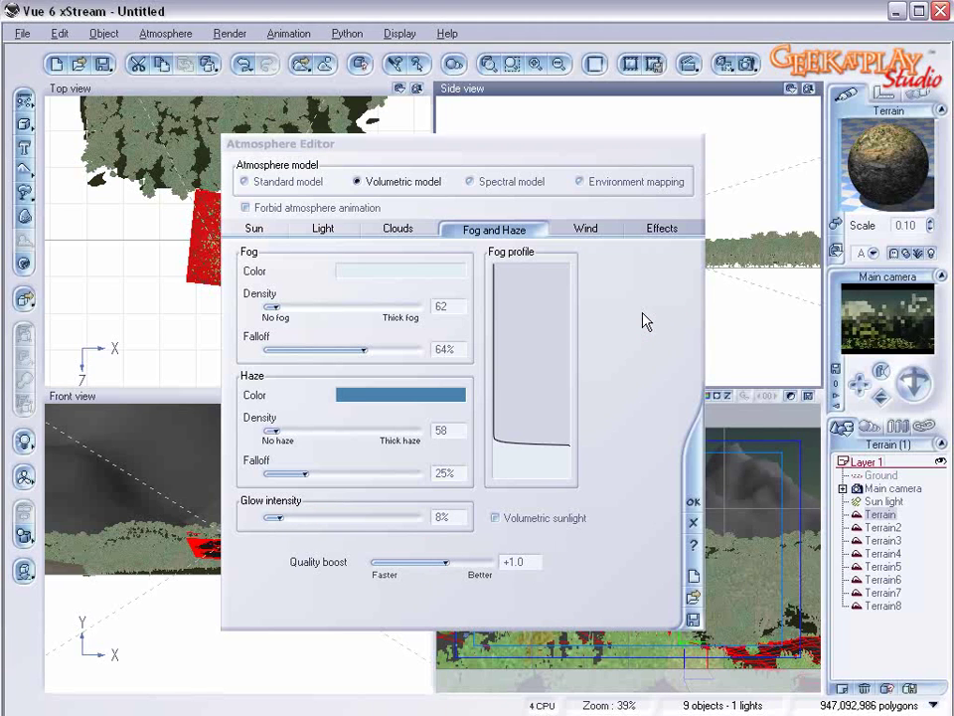
- Settle on glow intensity 54%, haze density 88 and fog density 85
{"action": "left_click_drag", "start_coordinate": [294, 434], "coordinate": [290, 436]}
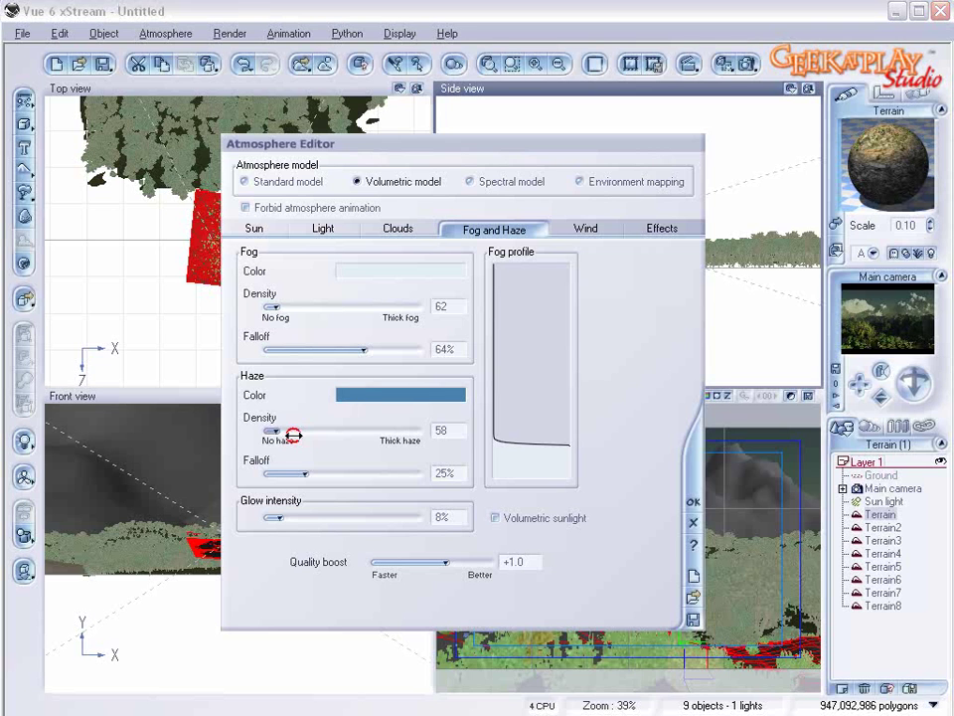
{"action": "left_click_drag", "start_coordinate": [311, 513], "coordinate": [304, 518]}
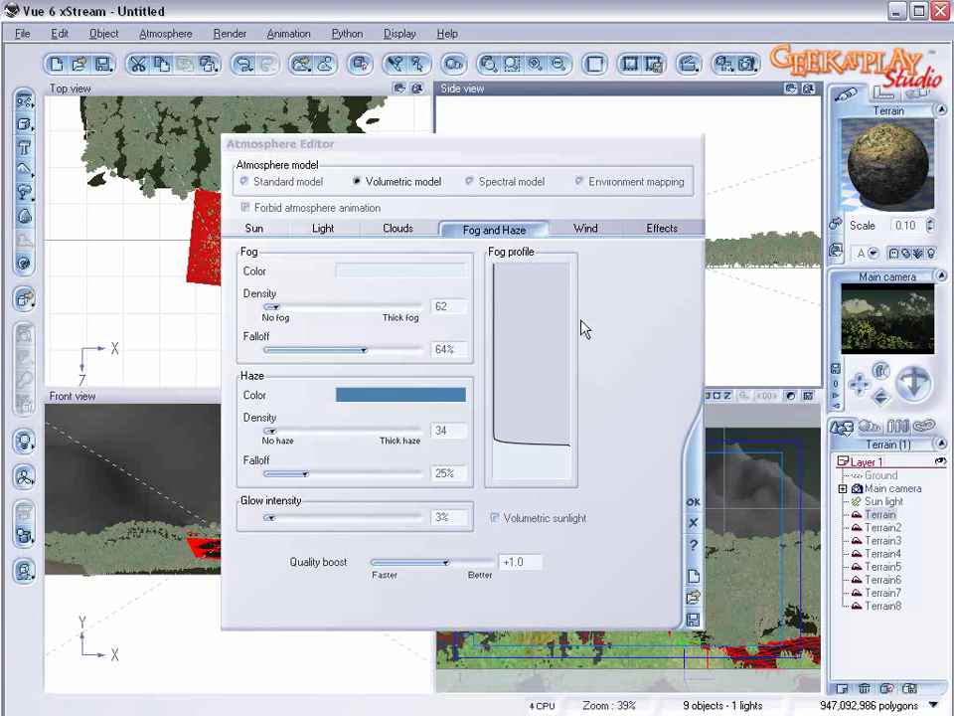
{"action": "left_click_drag", "start_coordinate": [292, 511], "coordinate": [345, 510]}
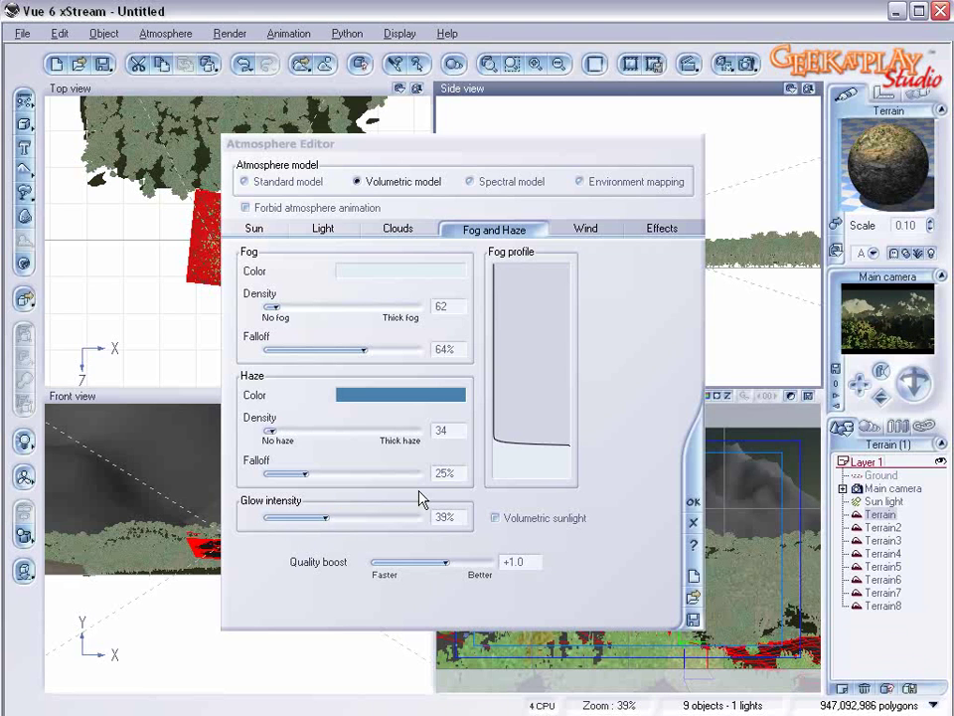
{"action": "left_click_drag", "start_coordinate": [350, 515], "coordinate": [372, 515]}
{"action": "left_click_drag", "start_coordinate": [286, 427], "coordinate": [293, 428]}
{"action": "left_click_drag", "start_coordinate": [295, 306], "coordinate": [299, 304]}
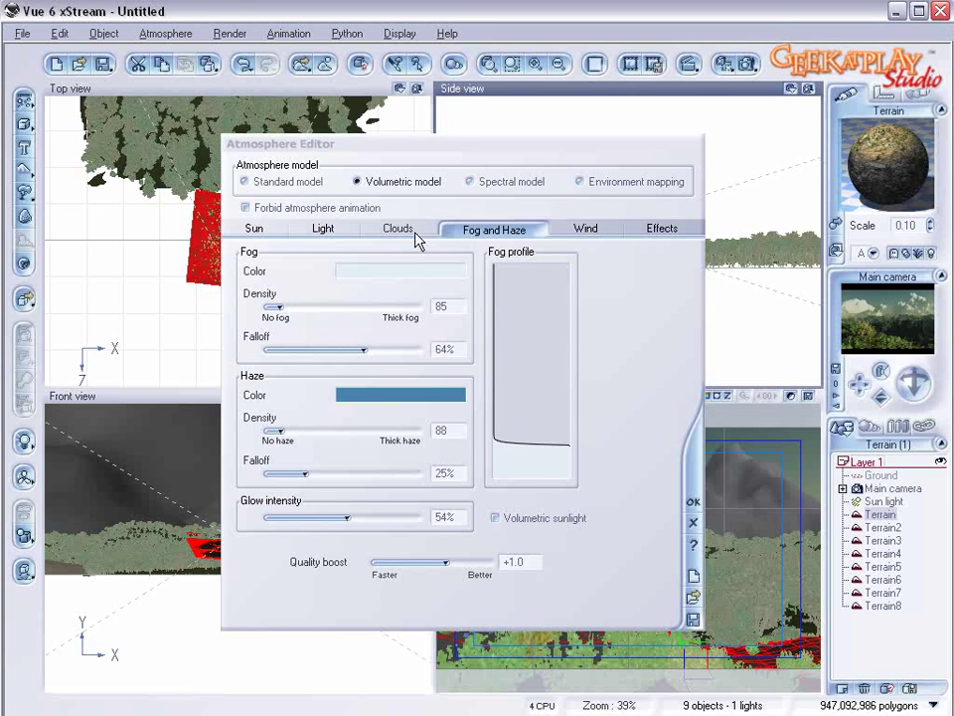
- Set light intensity to +0.21 with 61% light balance and render the hazy valley
{"action": "left_click", "coordinate": [322, 229]}
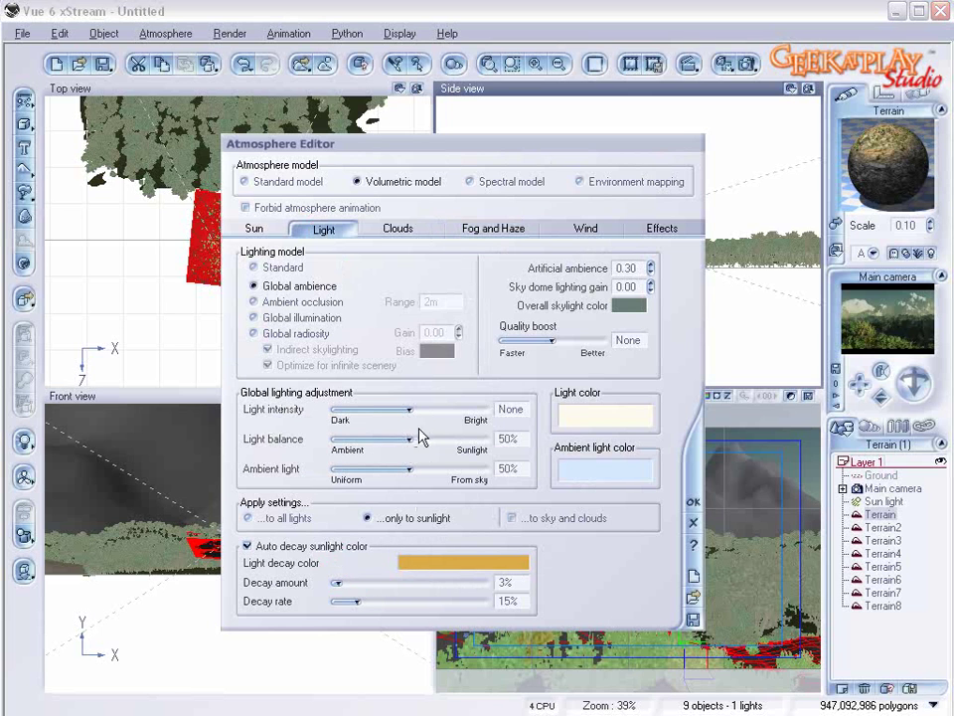
{"action": "left_click_drag", "start_coordinate": [409, 409], "coordinate": [428, 440]}
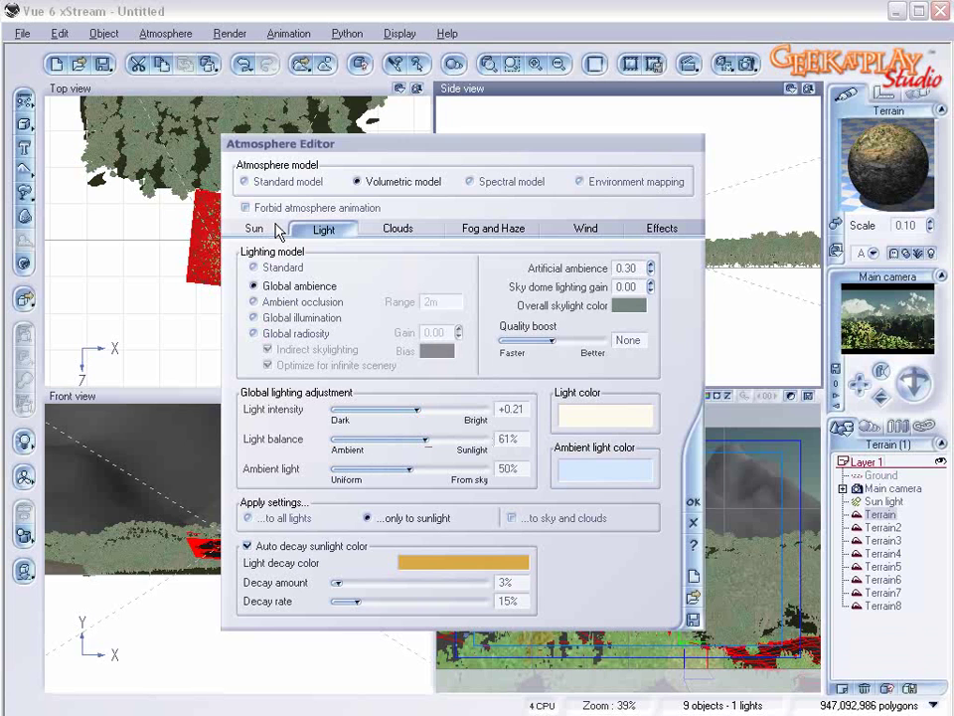
{"action": "left_click", "coordinate": [743, 68]}
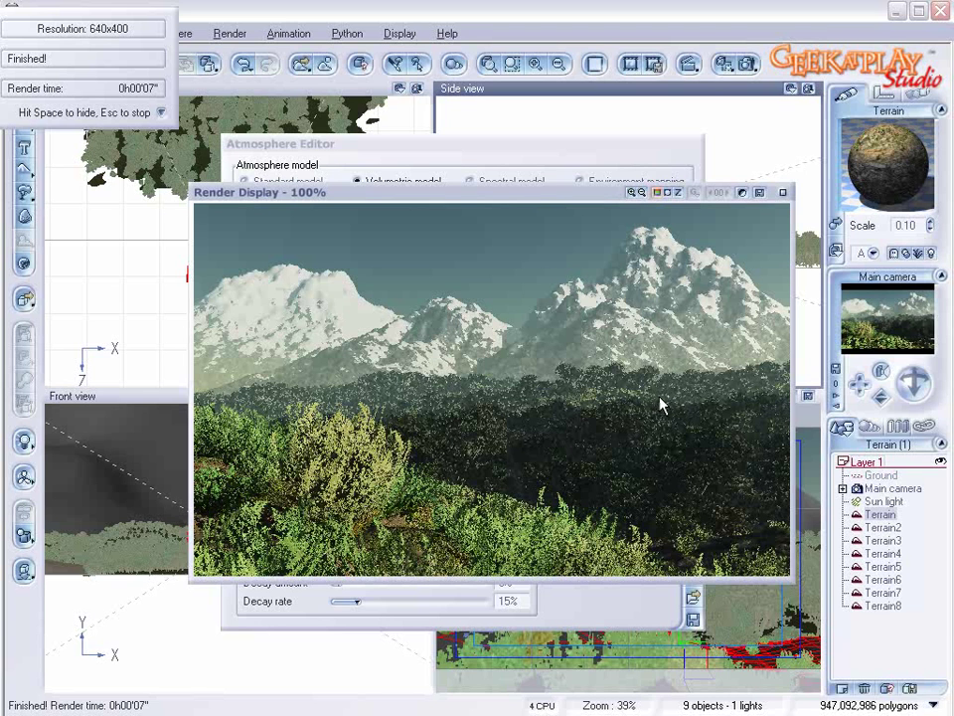
- Add a cube and scale it in the Top view to cover the valley floor
{"action": "left_click", "coordinate": [784, 195]}
{"action": "left_click", "coordinate": [686, 498]}
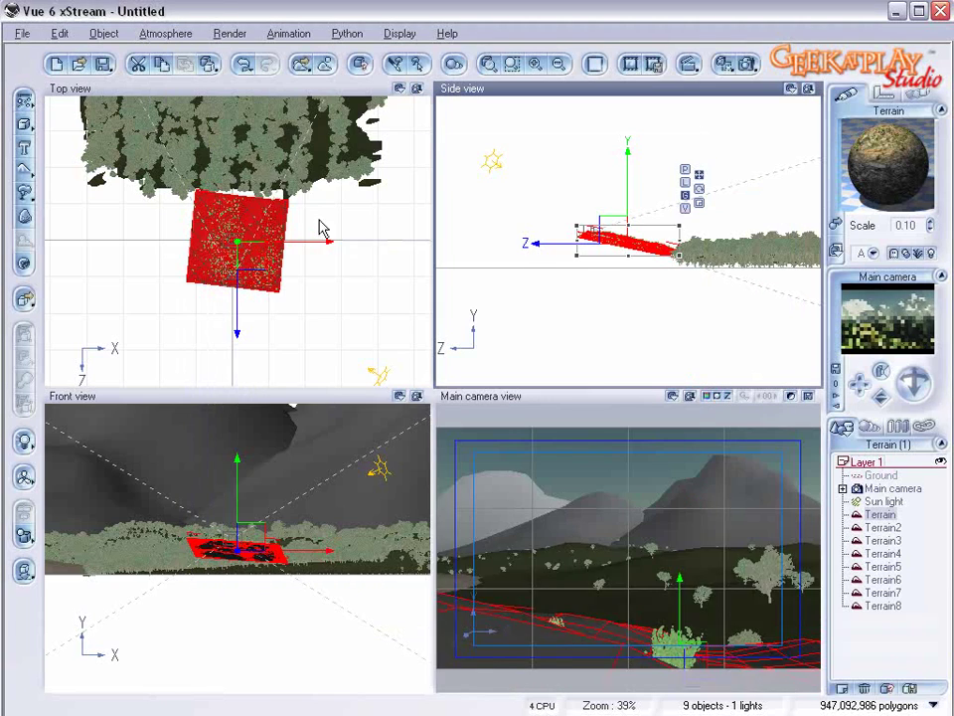
{"action": "scroll", "coordinate": [318, 254], "scroll_direction": "down", "scroll_amount": 8}
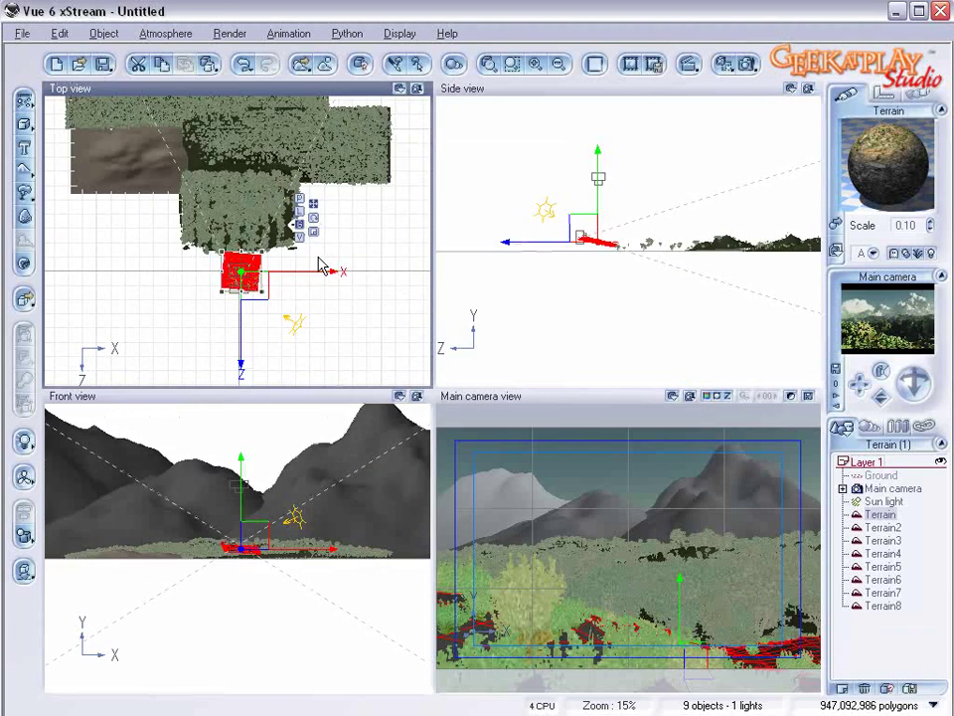
{"action": "left_click", "coordinate": [24, 101]}
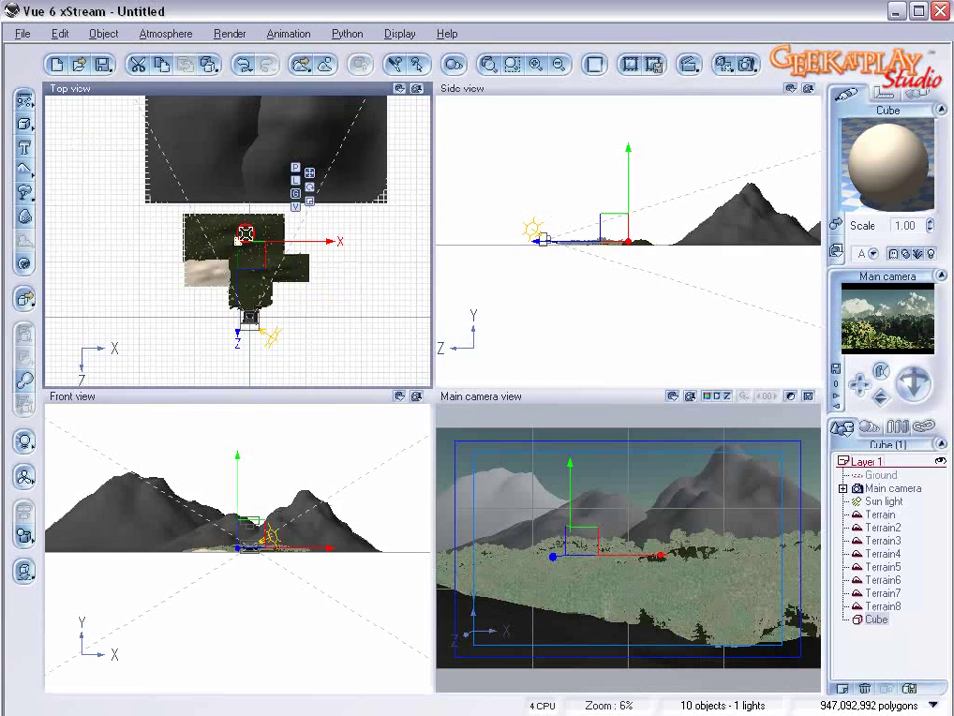
{"action": "left_click_drag", "start_coordinate": [254, 254], "coordinate": [405, 169]}
{"action": "left_click_drag", "start_coordinate": [273, 230], "coordinate": [318, 248]}
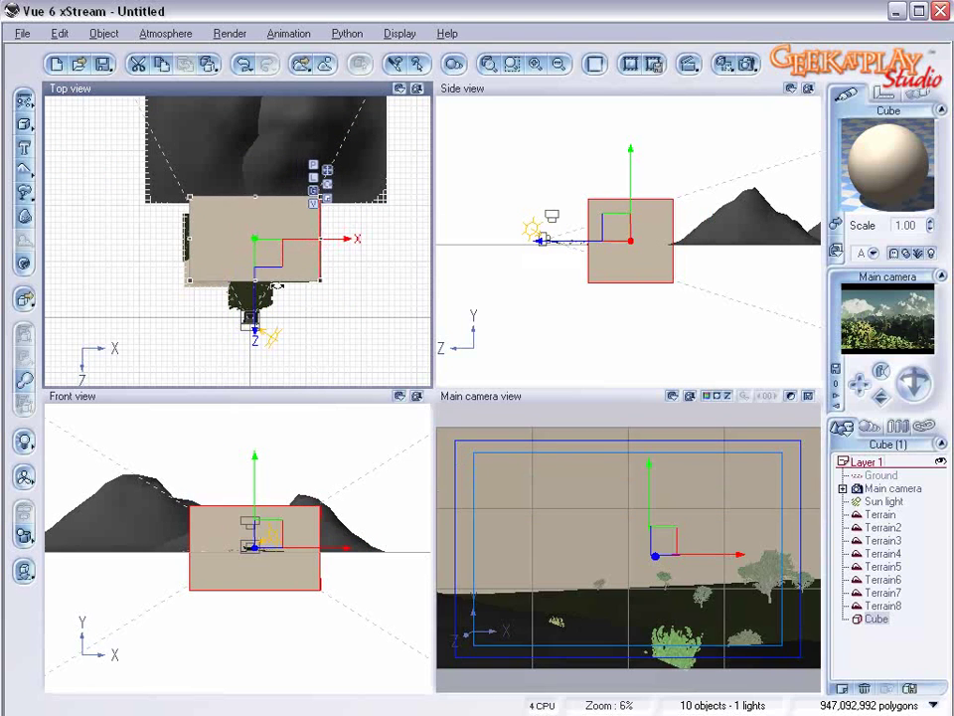
{"action": "left_click_drag", "start_coordinate": [256, 283], "coordinate": [255, 306]}
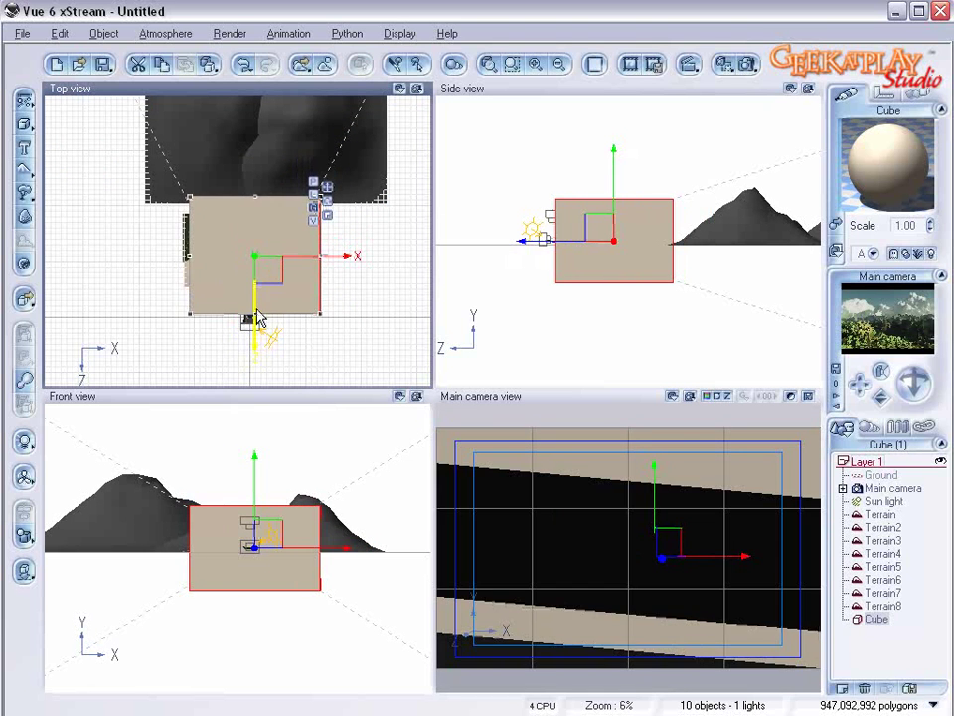
- Flatten the cube into a thin slab, tilt it slightly, and run a test render
{"action": "left_click", "coordinate": [627, 226]}
{"action": "scroll", "coordinate": [630, 230], "scroll_direction": "up", "scroll_amount": 3}
{"action": "scroll", "coordinate": [630, 230], "scroll_direction": "down", "scroll_amount": 1}
{"action": "left_click_drag", "start_coordinate": [609, 182], "coordinate": [602, 247]}
{"action": "scroll", "coordinate": [598, 254], "scroll_direction": "up", "scroll_amount": 3}
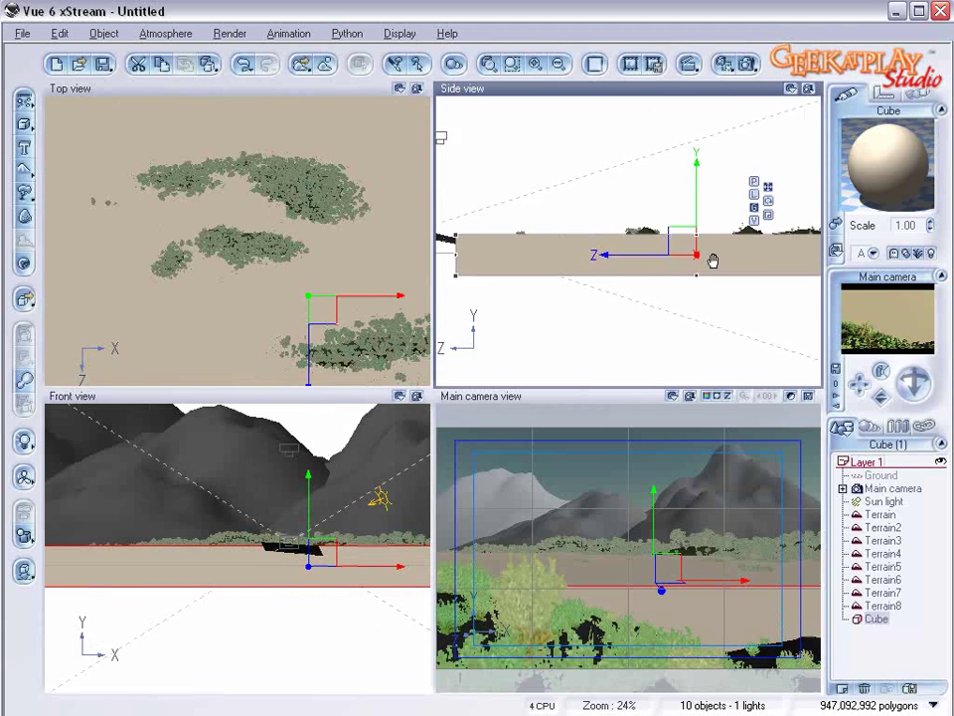
{"action": "scroll", "coordinate": [711, 262], "scroll_direction": "down", "scroll_amount": 2}
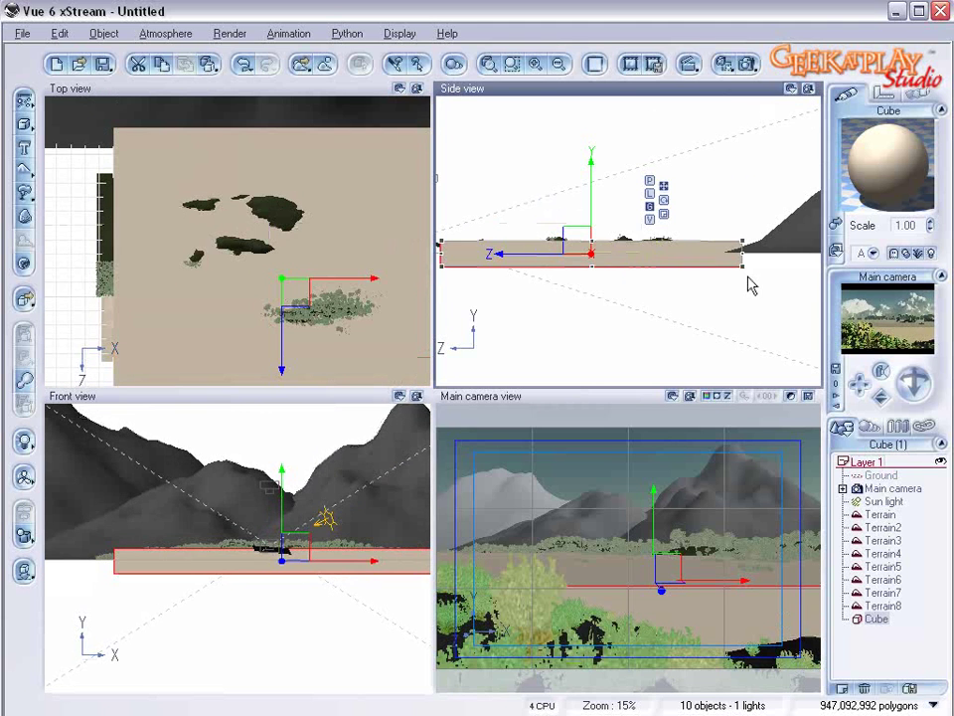
{"action": "left_click_drag", "start_coordinate": [747, 273], "coordinate": [752, 281]}
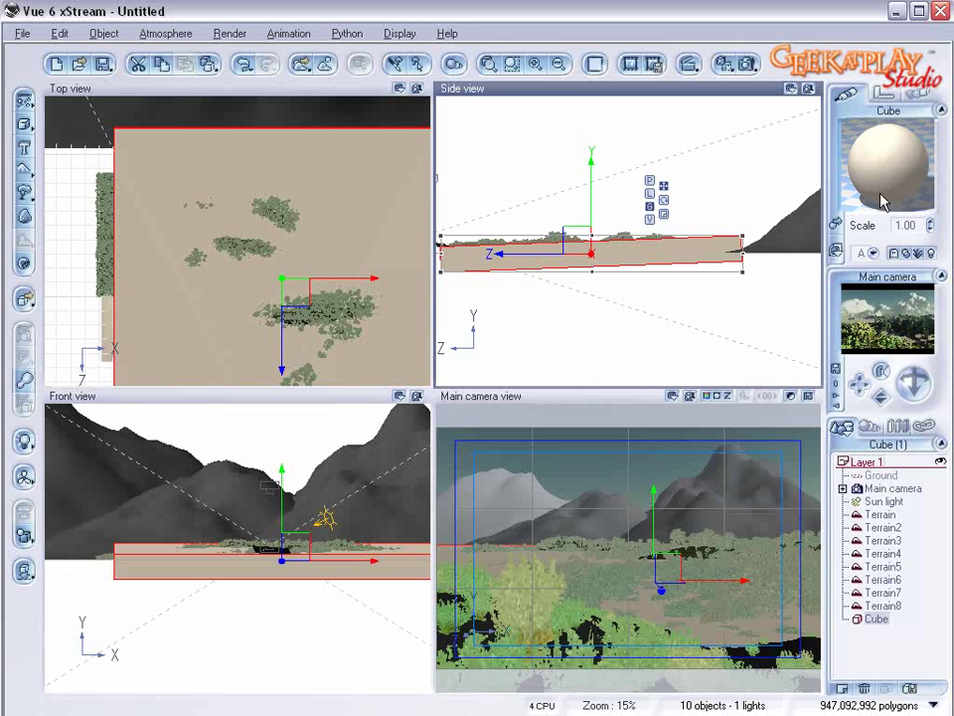
{"action": "left_click", "coordinate": [590, 223]}
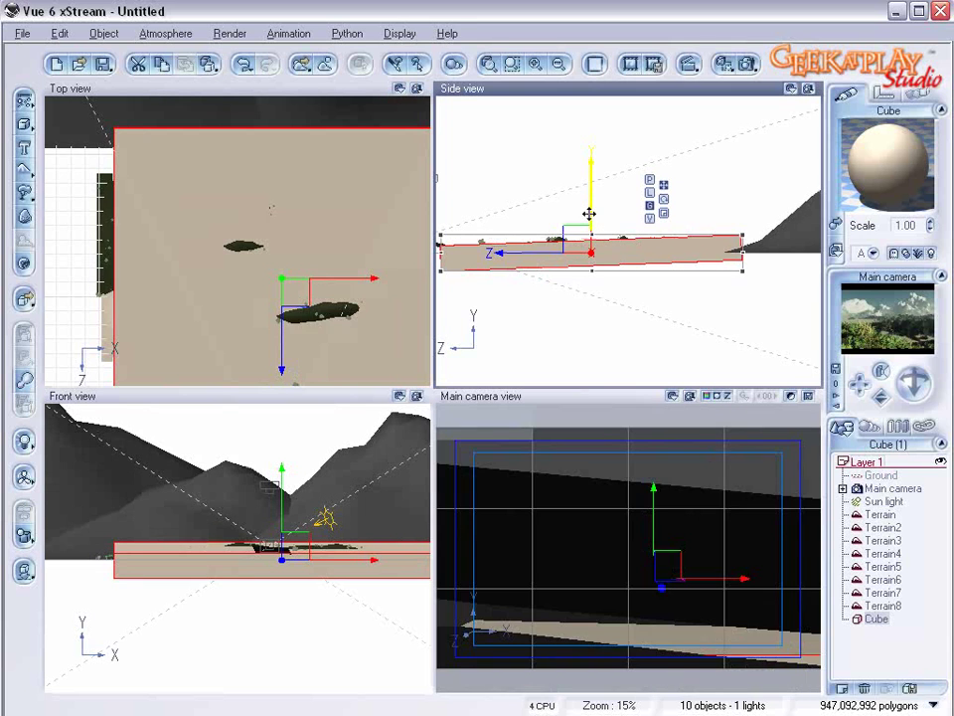
{"action": "left_click", "coordinate": [748, 63]}
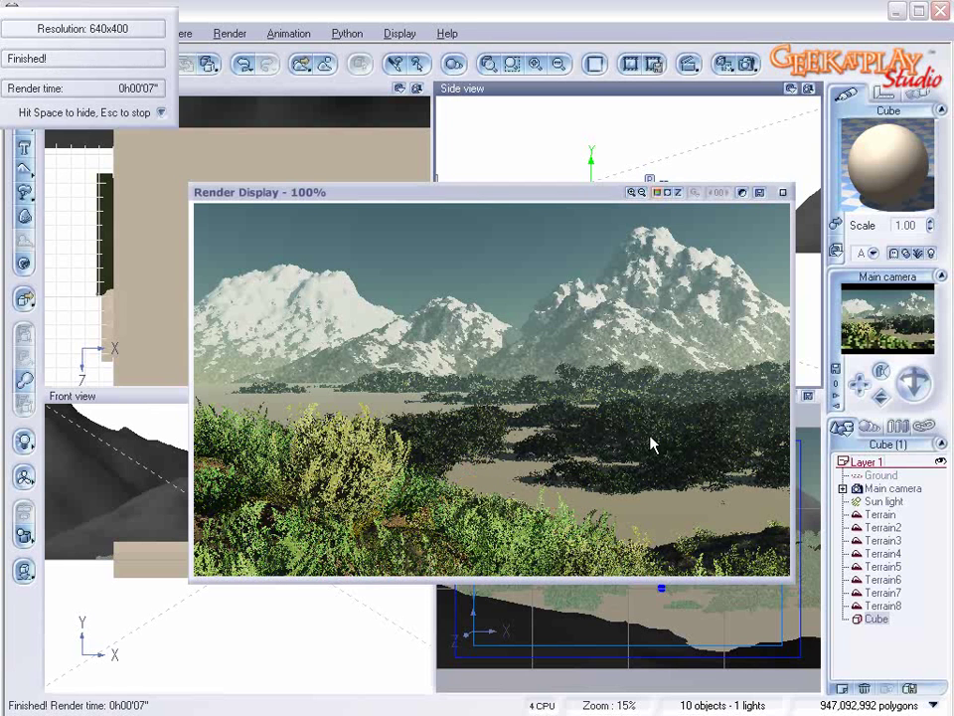
{"action": "left_click", "coordinate": [780, 192]}
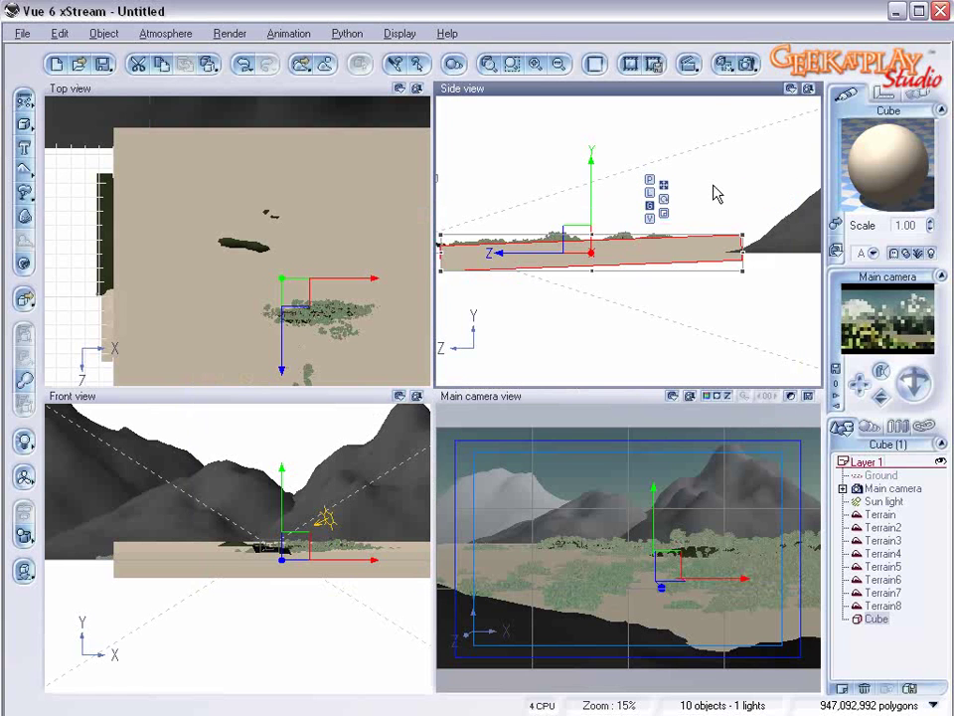
- Give the slab Thin White Smoke volumetric material with 83% fuzziness and render the mist
{"action": "double_click", "coordinate": [878, 177]}
{"action": "left_click", "coordinate": [261, 242]}
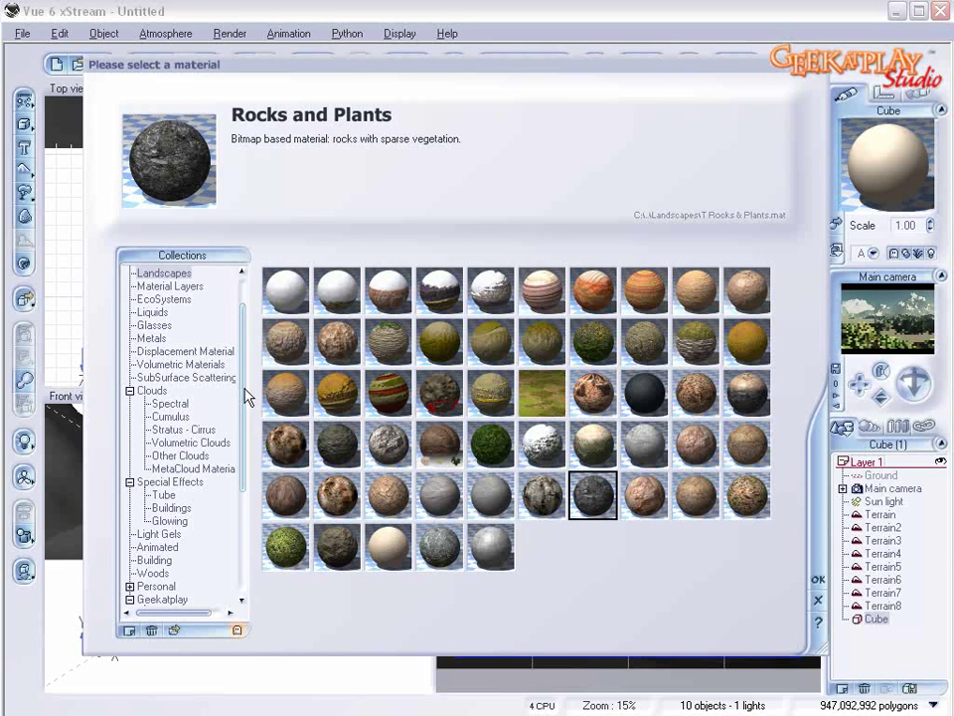
{"action": "left_click", "coordinate": [176, 365]}
{"action": "left_click", "coordinate": [488, 281]}
{"action": "left_click", "coordinate": [817, 579]}
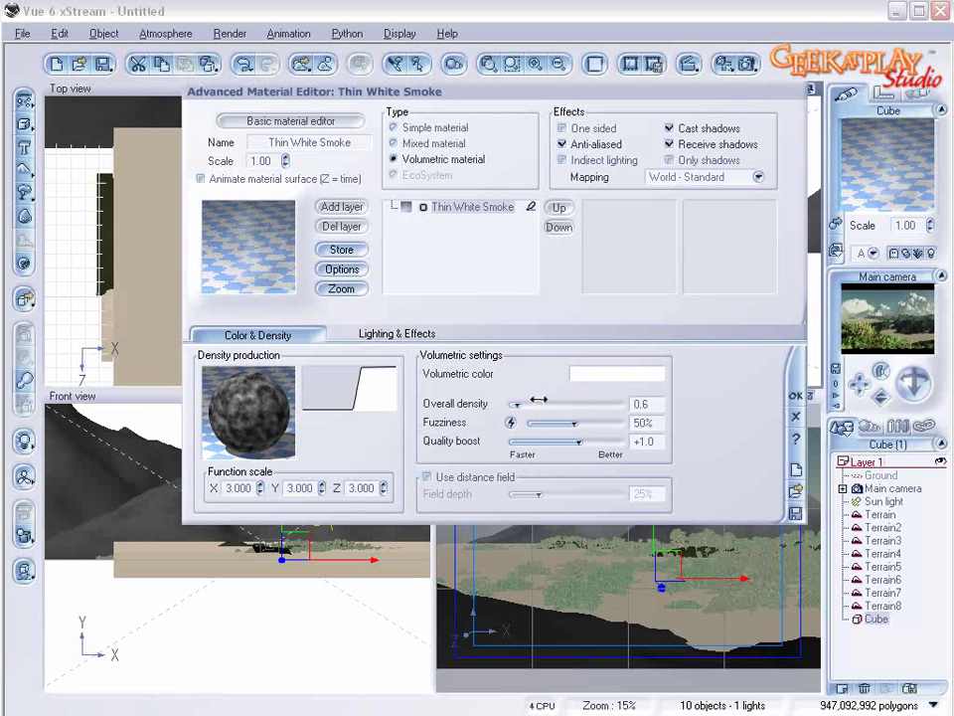
{"action": "left_click_drag", "start_coordinate": [580, 422], "coordinate": [606, 423]}
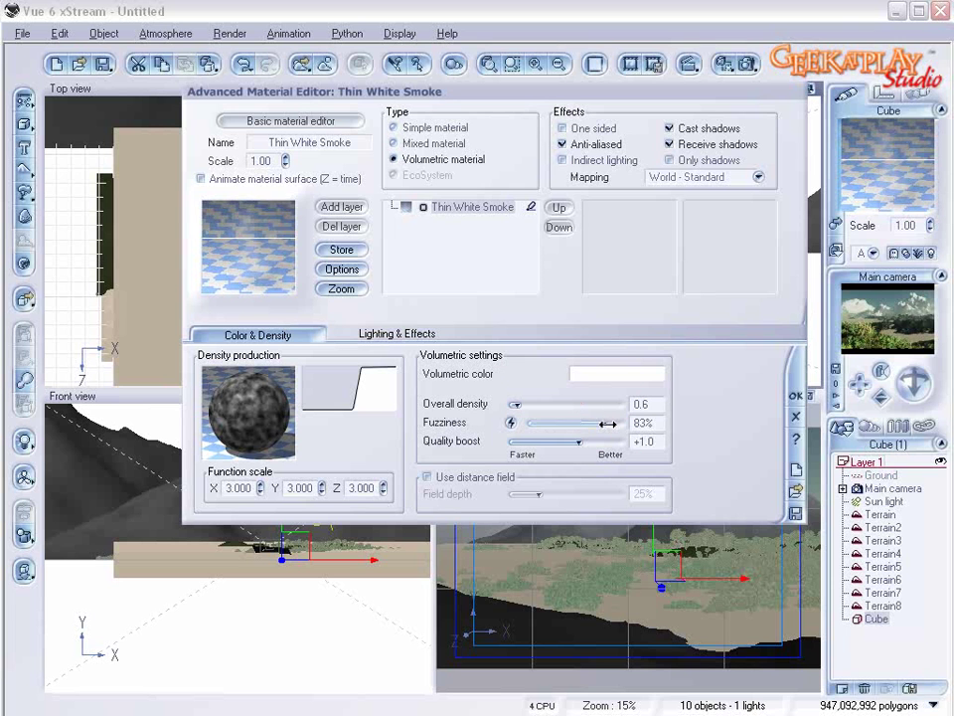
{"action": "left_click", "coordinate": [794, 396]}
{"action": "left_click", "coordinate": [748, 64]}
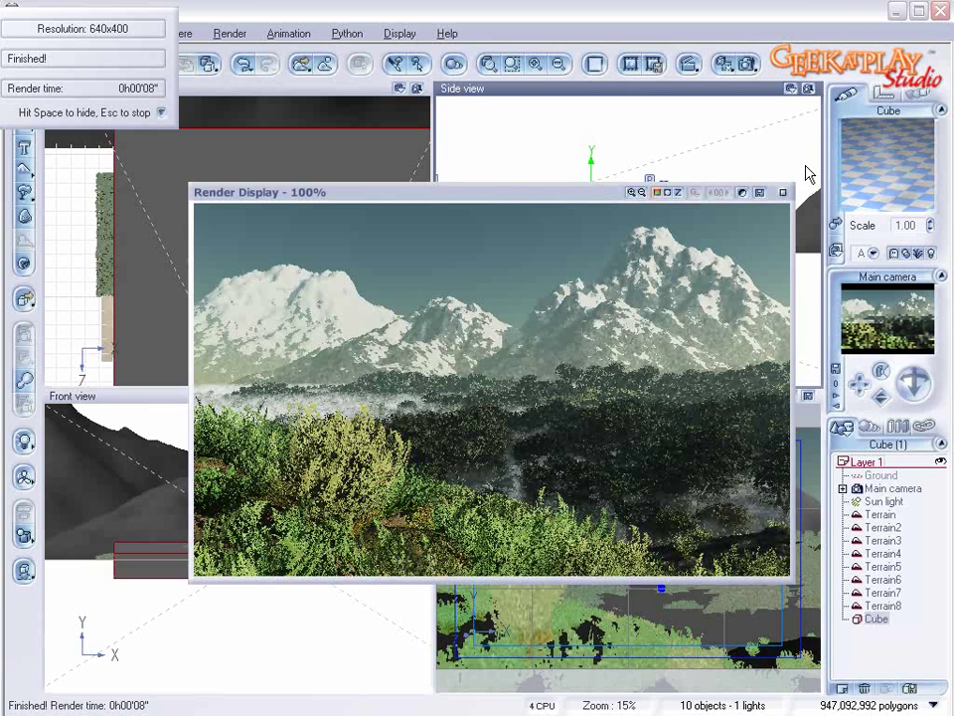
- Close the render result and set the atmosphere lighting model to Global illumination
{"action": "left_click", "coordinate": [783, 192]}
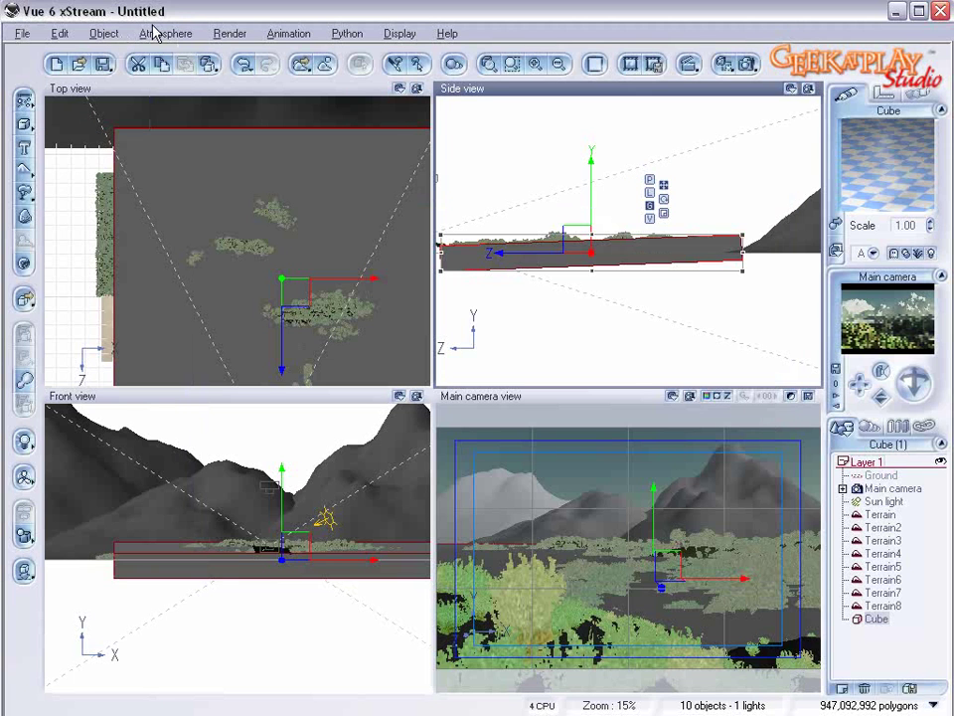
{"action": "left_click", "coordinate": [154, 33]}
{"action": "left_click", "coordinate": [184, 113]}
{"action": "left_click", "coordinate": [254, 317]}
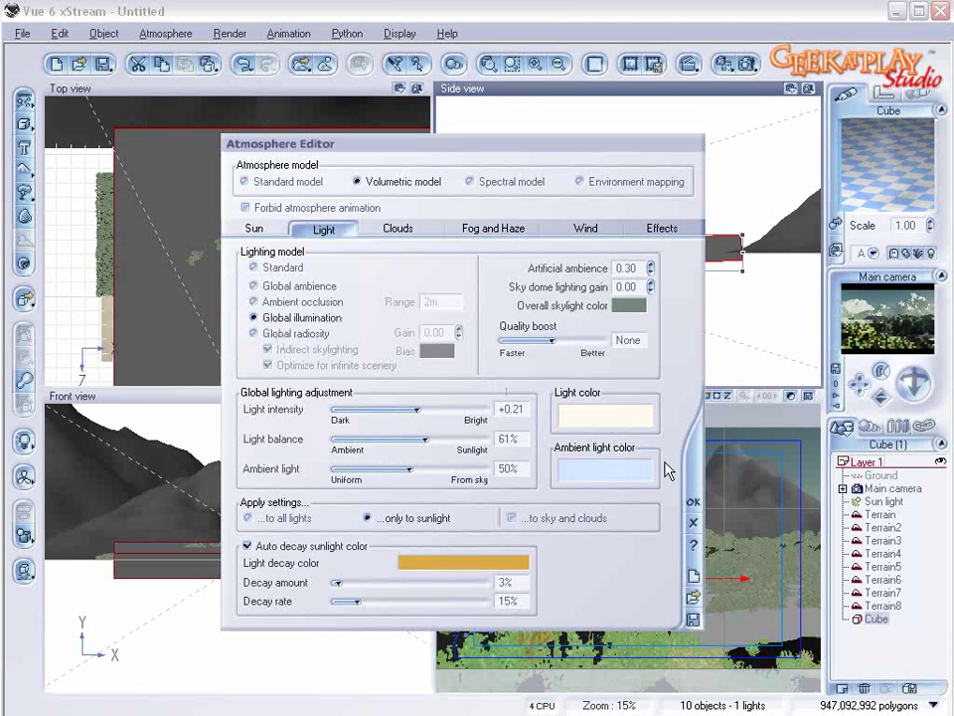
- Change the ambient light colour to a slightly darker pale blue-grey (RGB 199, 211, 217)
{"action": "right_click", "coordinate": [614, 475]}
{"action": "left_click", "coordinate": [648, 478]}
{"action": "mouse_move", "coordinate": [600, 425]}
{"action": "left_mouse_down"}
{"action": "mouse_move", "coordinate": [592, 435]}
{"action": "mouse_move", "coordinate": [592, 425]}
{"action": "mouse_move", "coordinate": [593, 444]}
{"action": "left_mouse_up"}
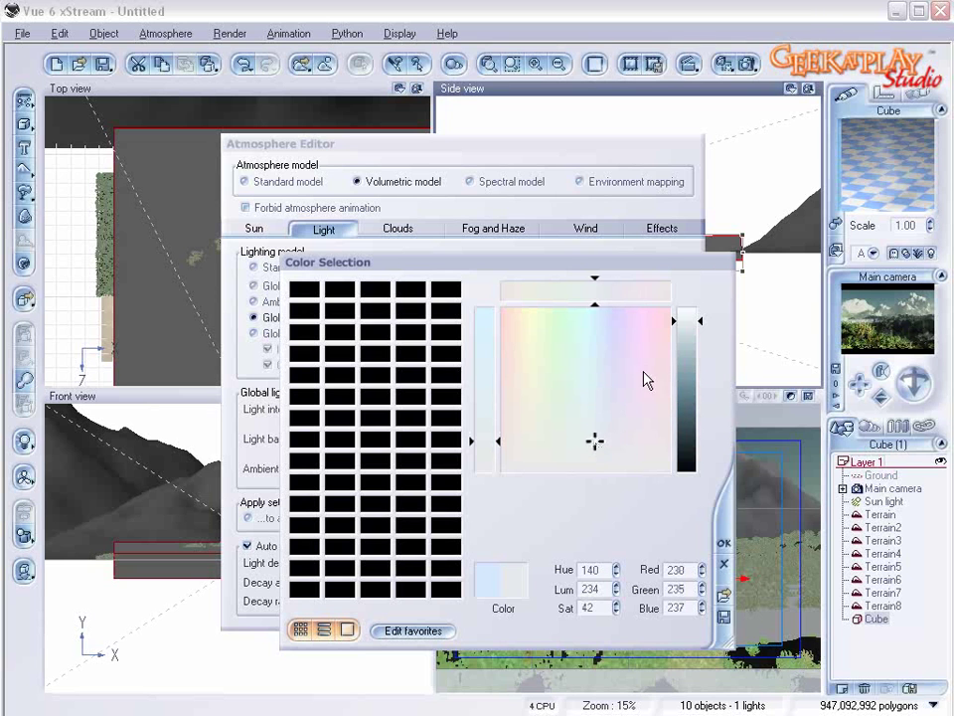
{"action": "left_click_drag", "start_coordinate": [688, 323], "coordinate": [691, 341]}
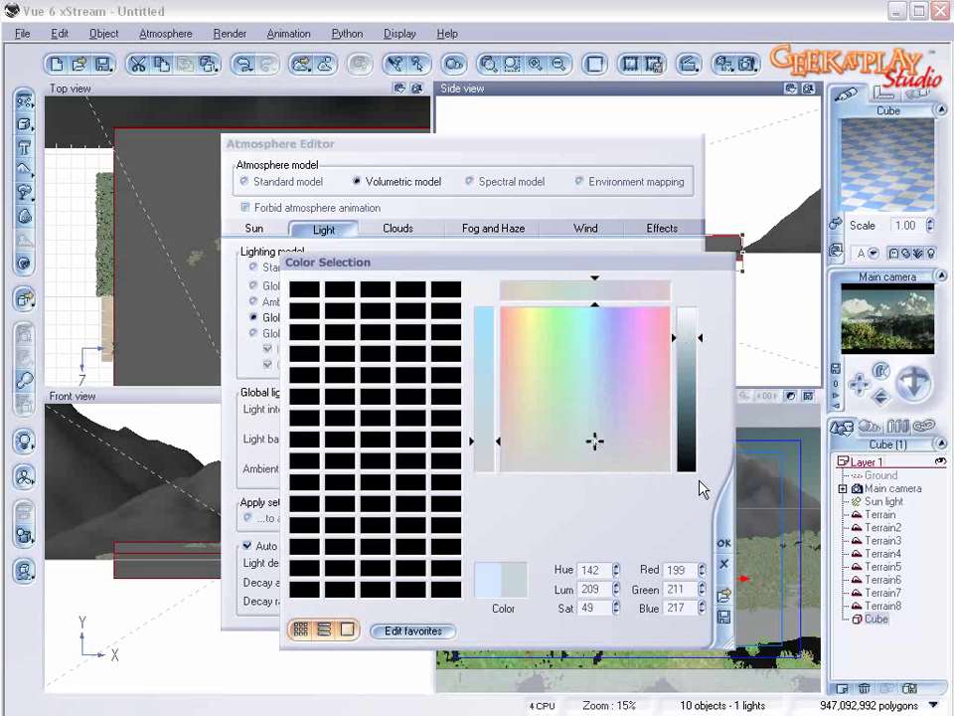
{"action": "left_click", "coordinate": [723, 545]}
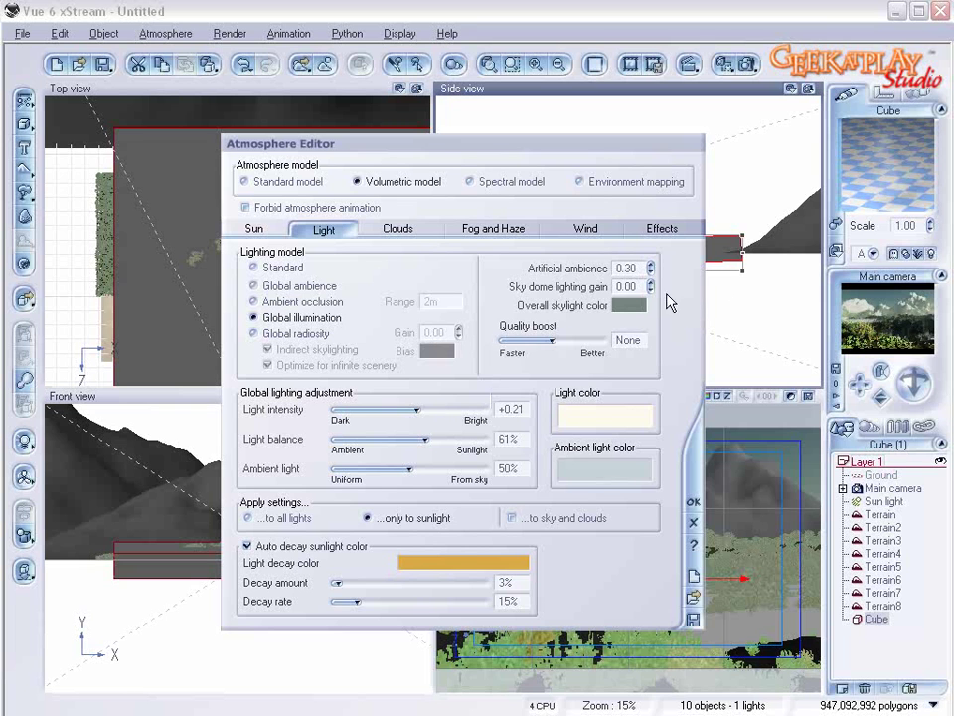
- On the Fog and Haze tab, set fog density to 97 and haze density to 88
{"action": "left_click", "coordinate": [502, 227]}
{"action": "left_click_drag", "start_coordinate": [294, 307], "coordinate": [292, 307]}
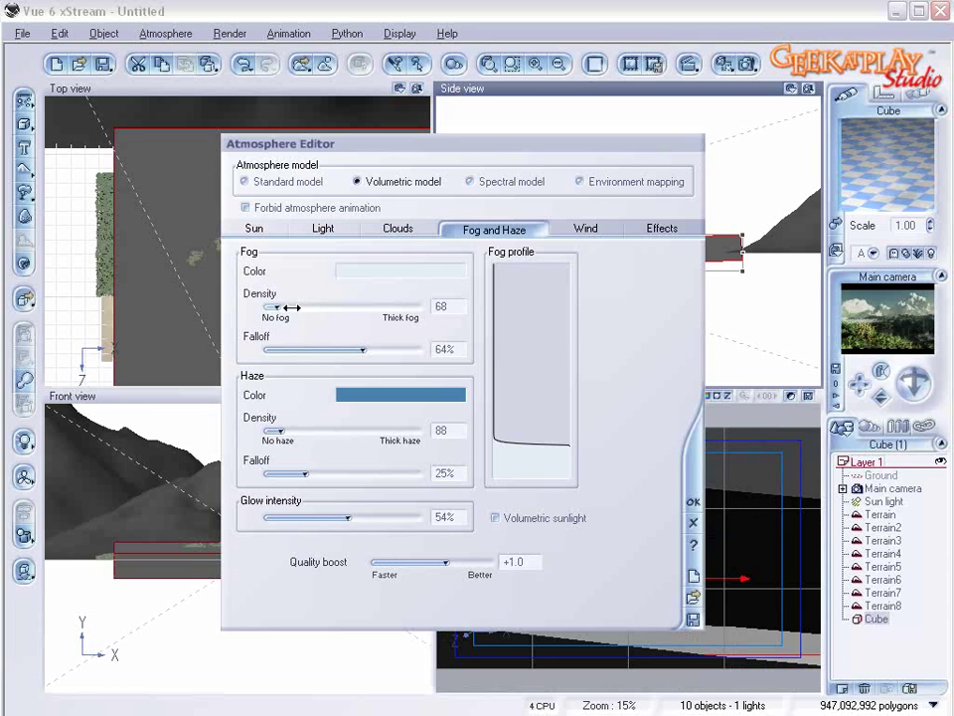
{"action": "left_click_drag", "start_coordinate": [292, 432], "coordinate": [279, 432]}
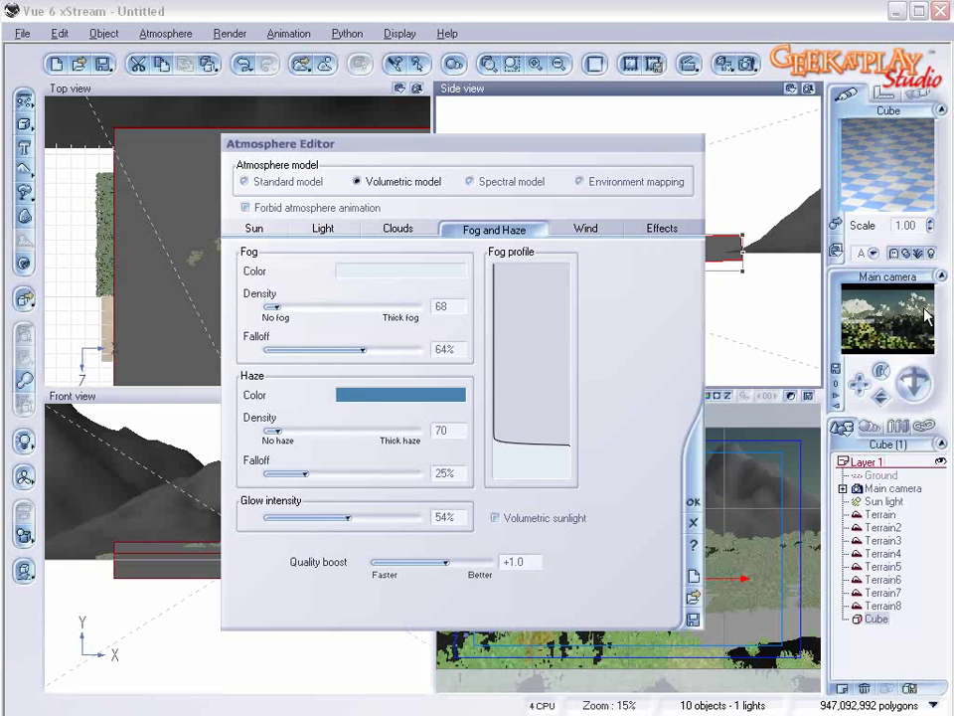
{"action": "left_click_drag", "start_coordinate": [276, 305], "coordinate": [285, 300]}
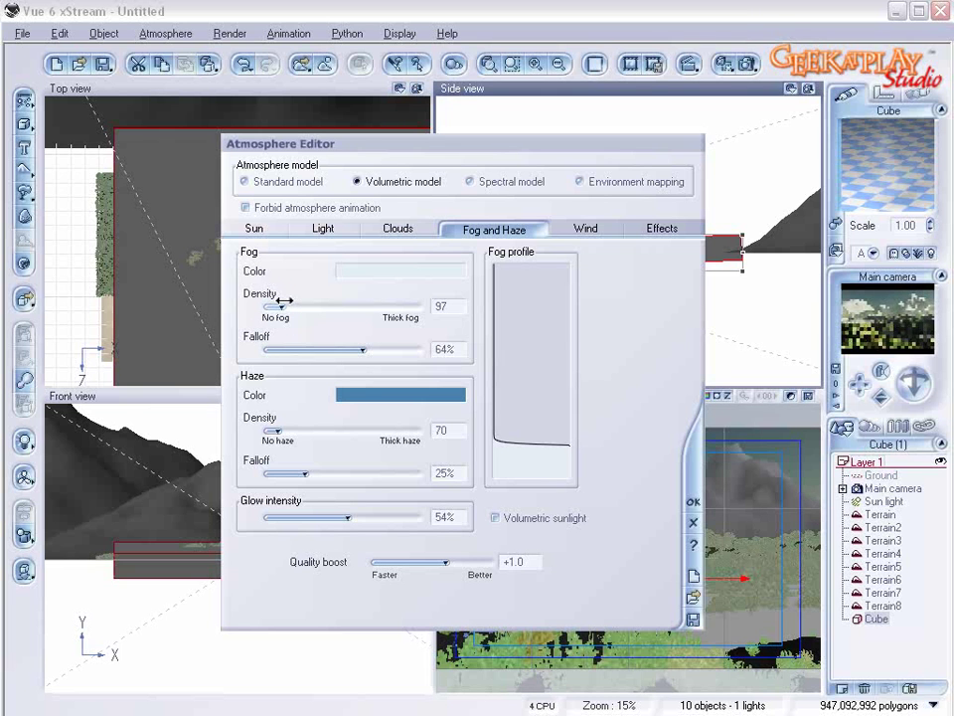
{"action": "left_click_drag", "start_coordinate": [277, 431], "coordinate": [278, 428]}
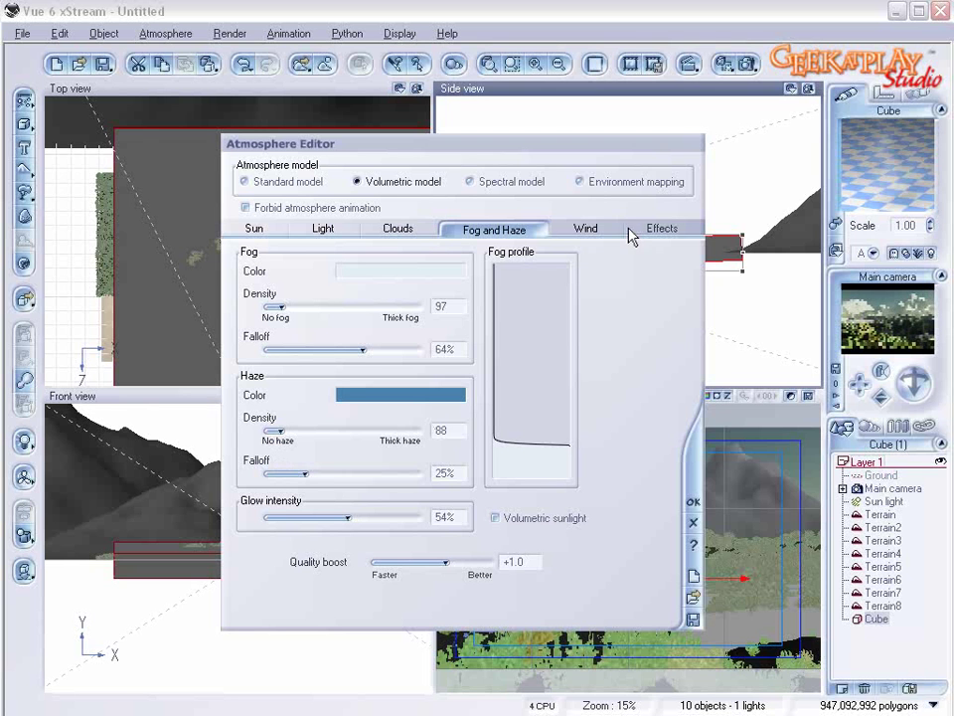
- Apply the atmosphere changes, then render the valley with the Superior preset at 800x500
{"action": "left_click", "coordinate": [694, 504]}
{"action": "left_click", "coordinate": [748, 64]}
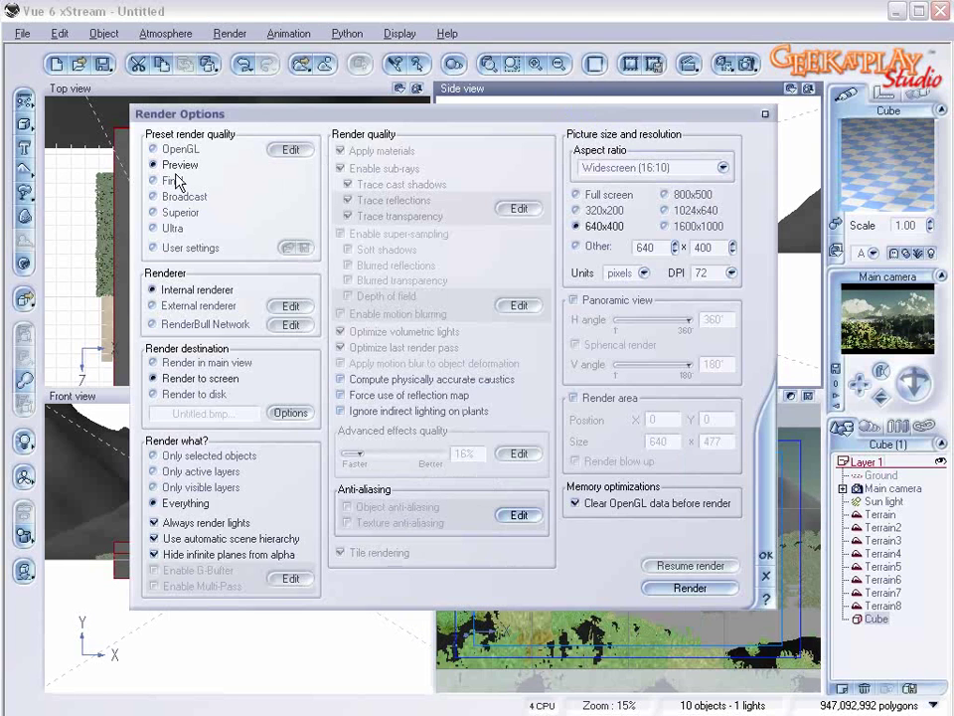
{"action": "left_click", "coordinate": [164, 211]}
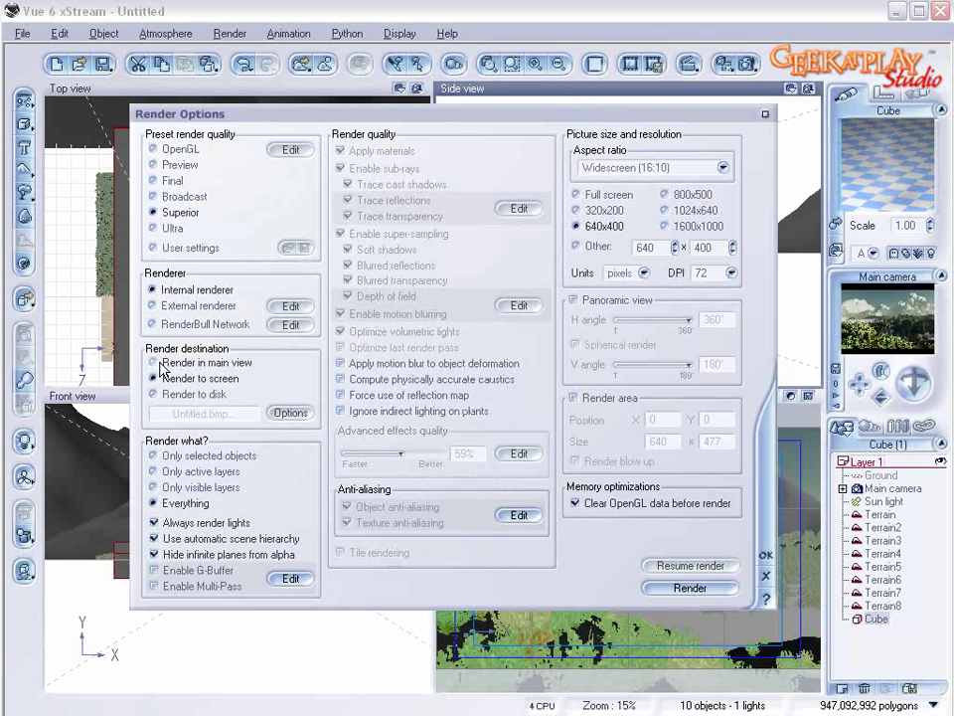
{"action": "left_click", "coordinate": [664, 194]}
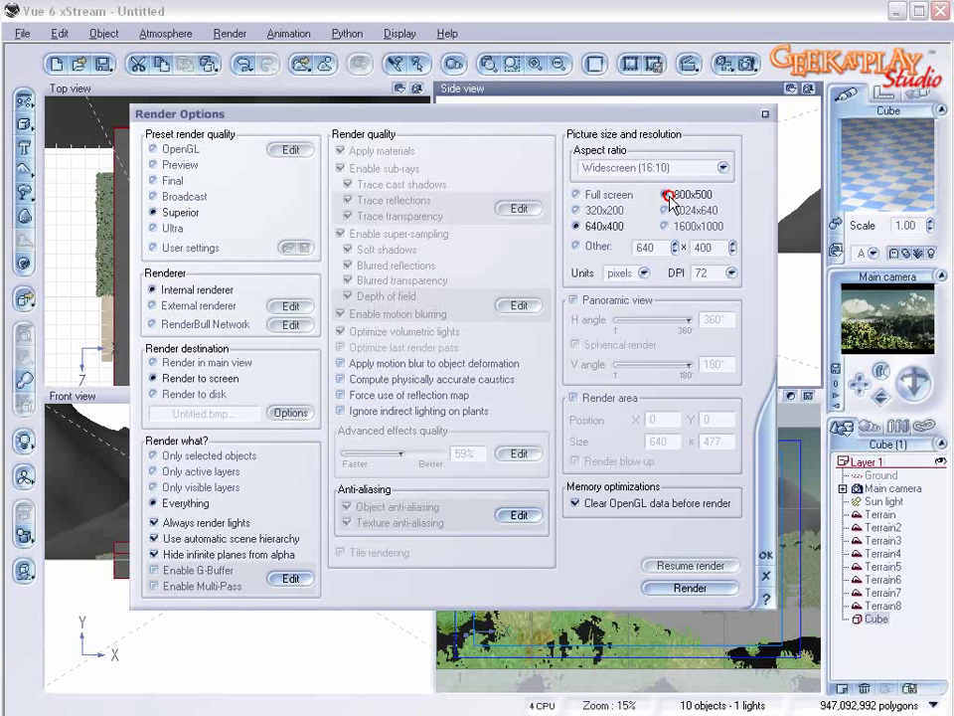
{"action": "left_click", "coordinate": [702, 588]}
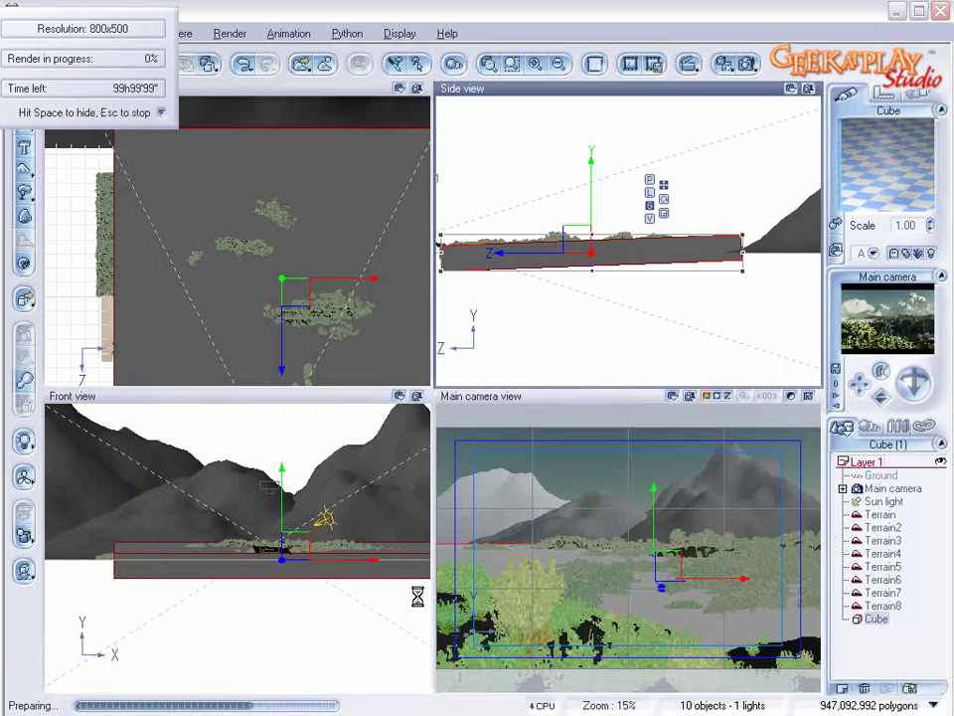